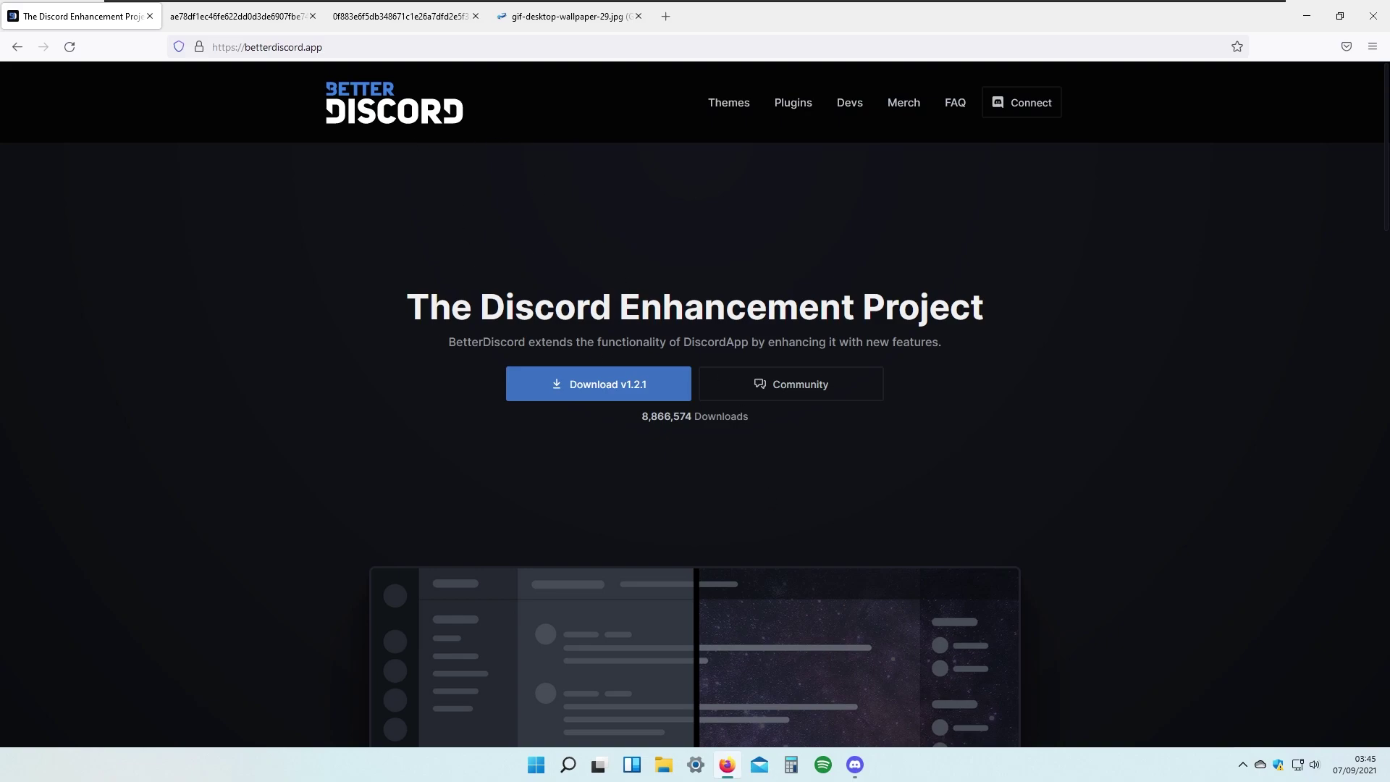
- Download the BetterDiscord v1.2.1 installer and run it from Firefox's downloads list
{"action": "left_click", "coordinate": [609, 384]}
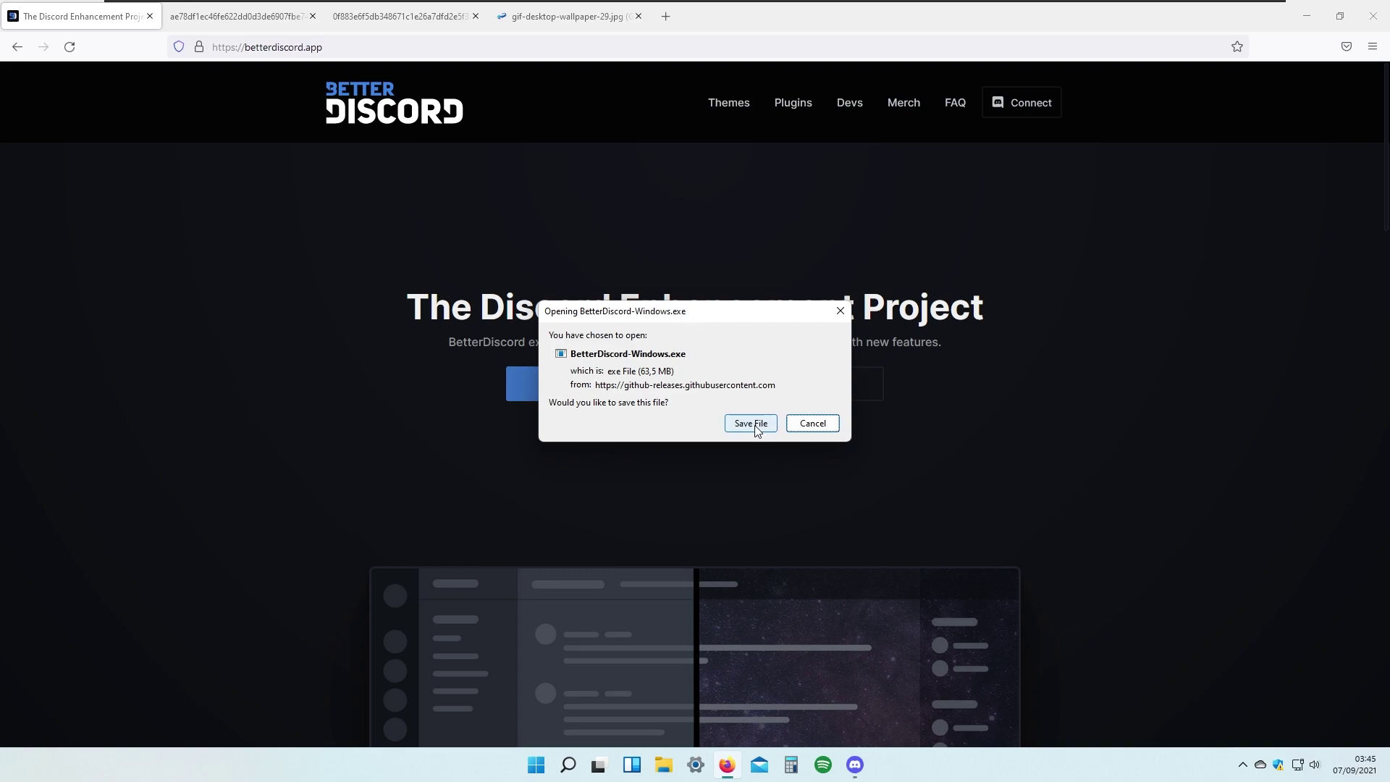
{"action": "left_click", "coordinate": [753, 426]}
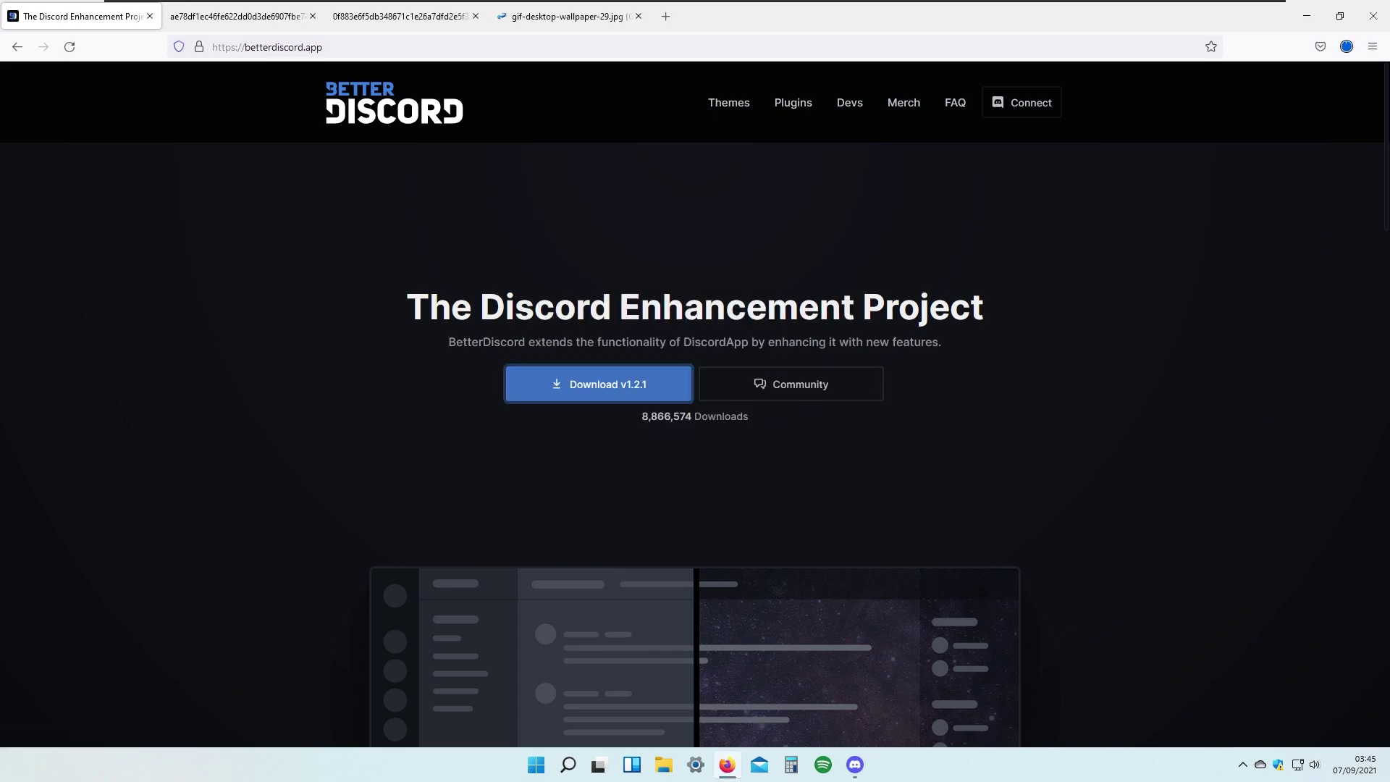
{"action": "left_click", "coordinate": [1349, 48]}
{"action": "left_click", "coordinate": [1210, 89]}
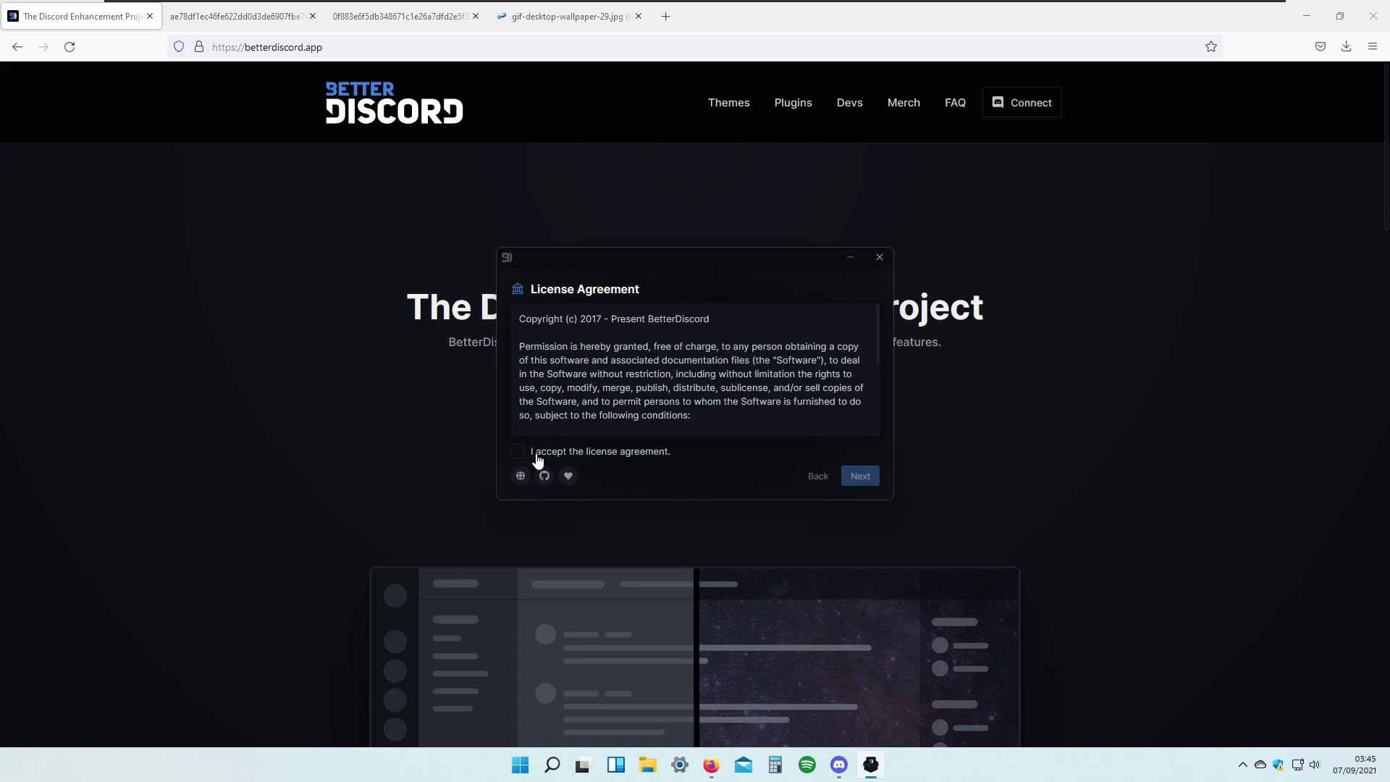
- Accept the license, choose Install BetterDiscord, and install it into the regular Discord app
{"action": "left_click", "coordinate": [623, 452]}
{"action": "left_click", "coordinate": [860, 476]}
{"action": "left_click", "coordinate": [599, 319]}
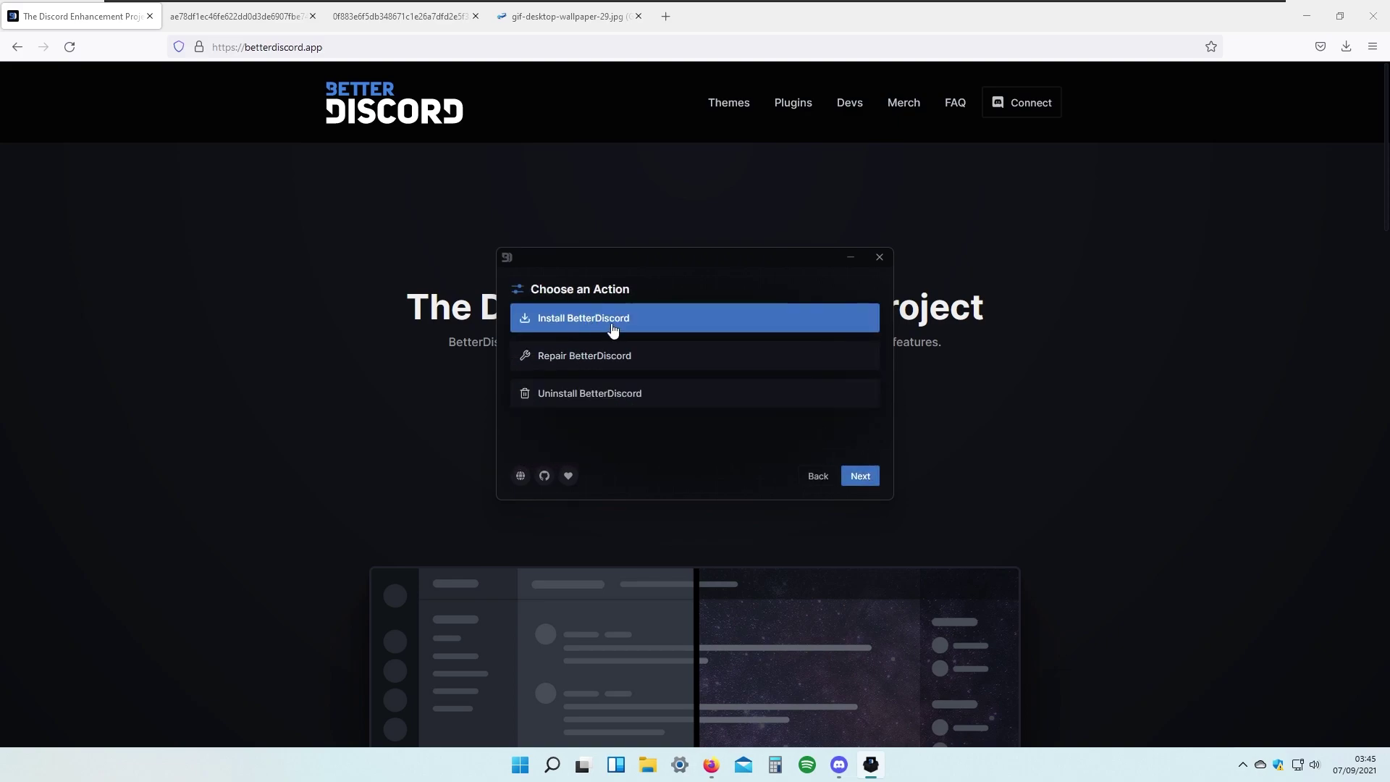
{"action": "left_click", "coordinate": [860, 483]}
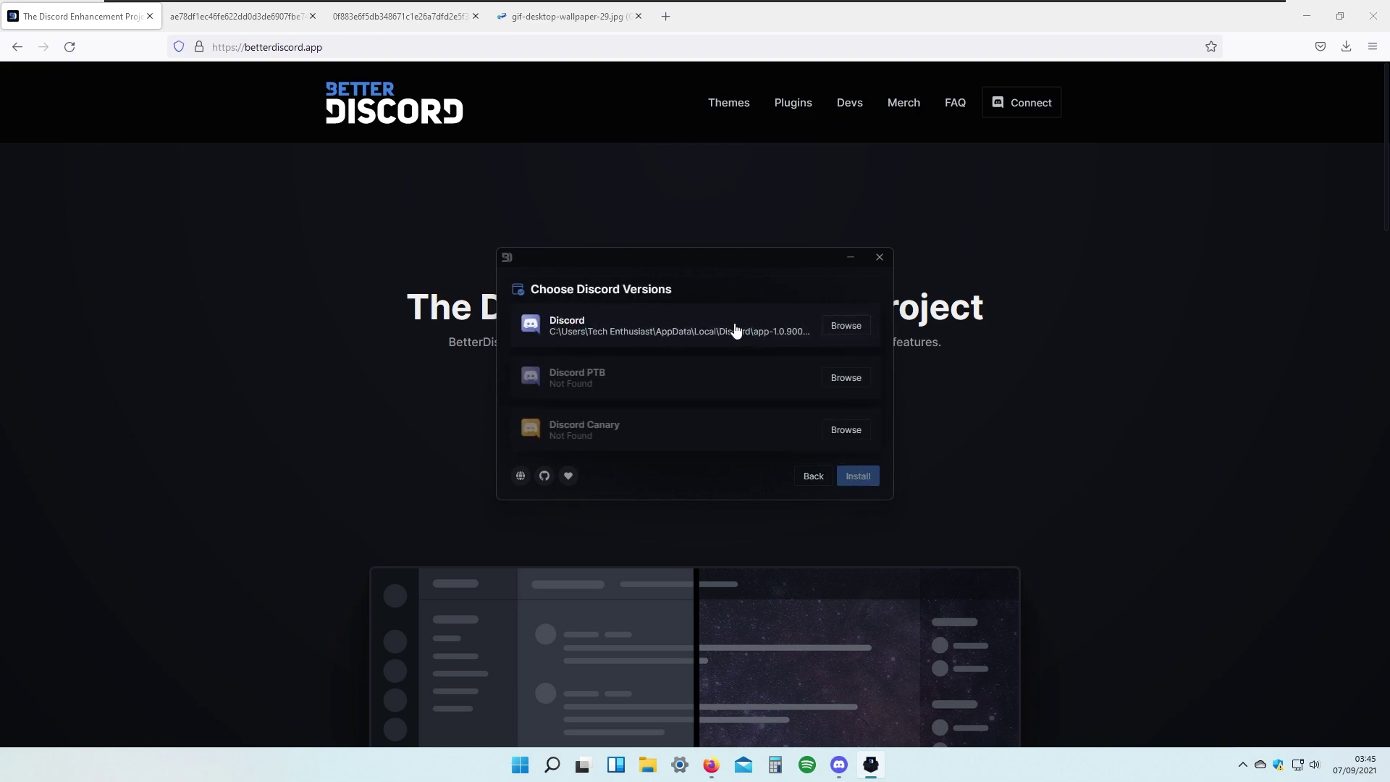
{"action": "left_click", "coordinate": [781, 321]}
{"action": "left_click", "coordinate": [869, 476]}
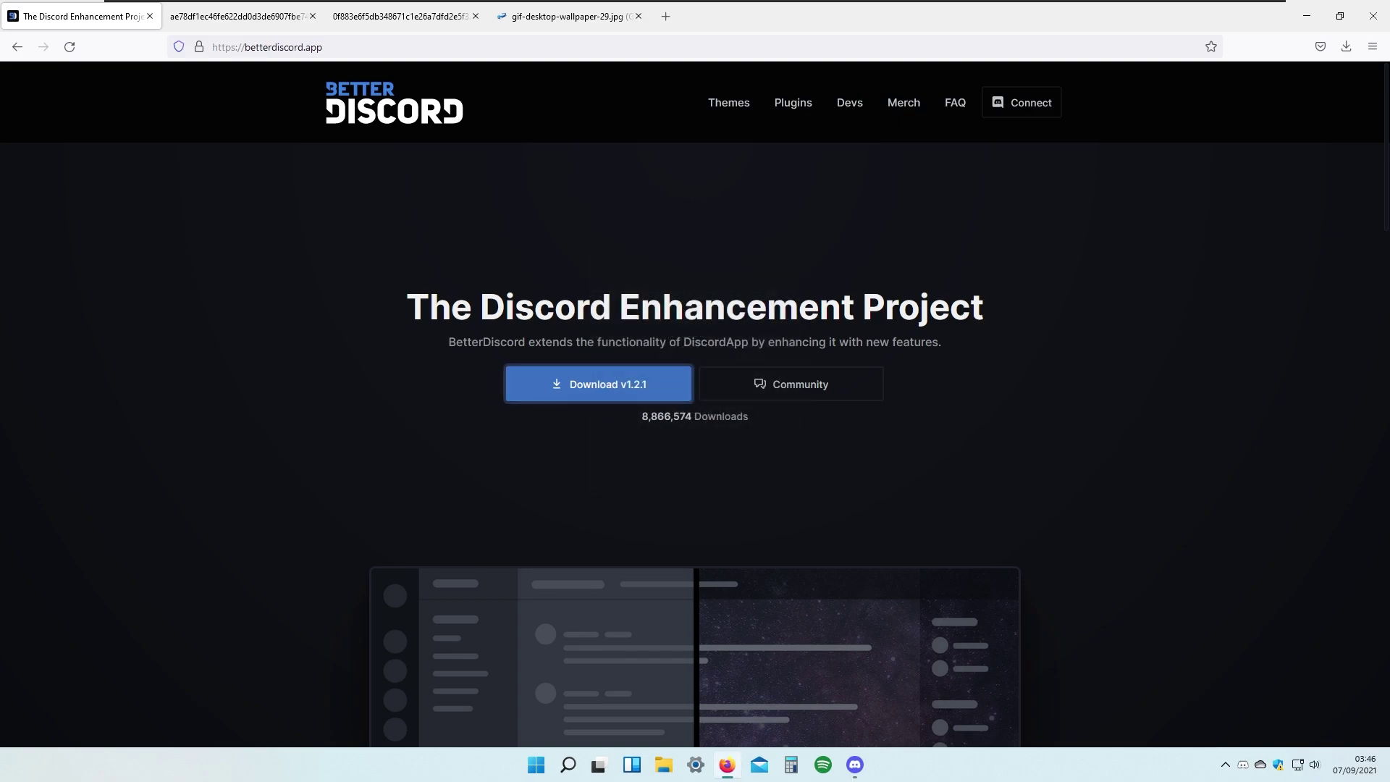
- Dismiss the BetterDiscord changelog, scroll Discord's settings to the BetterDiscord section, then minimize Discord
{"action": "left_click", "coordinate": [854, 769]}
{"action": "left_click", "coordinate": [851, 164]}
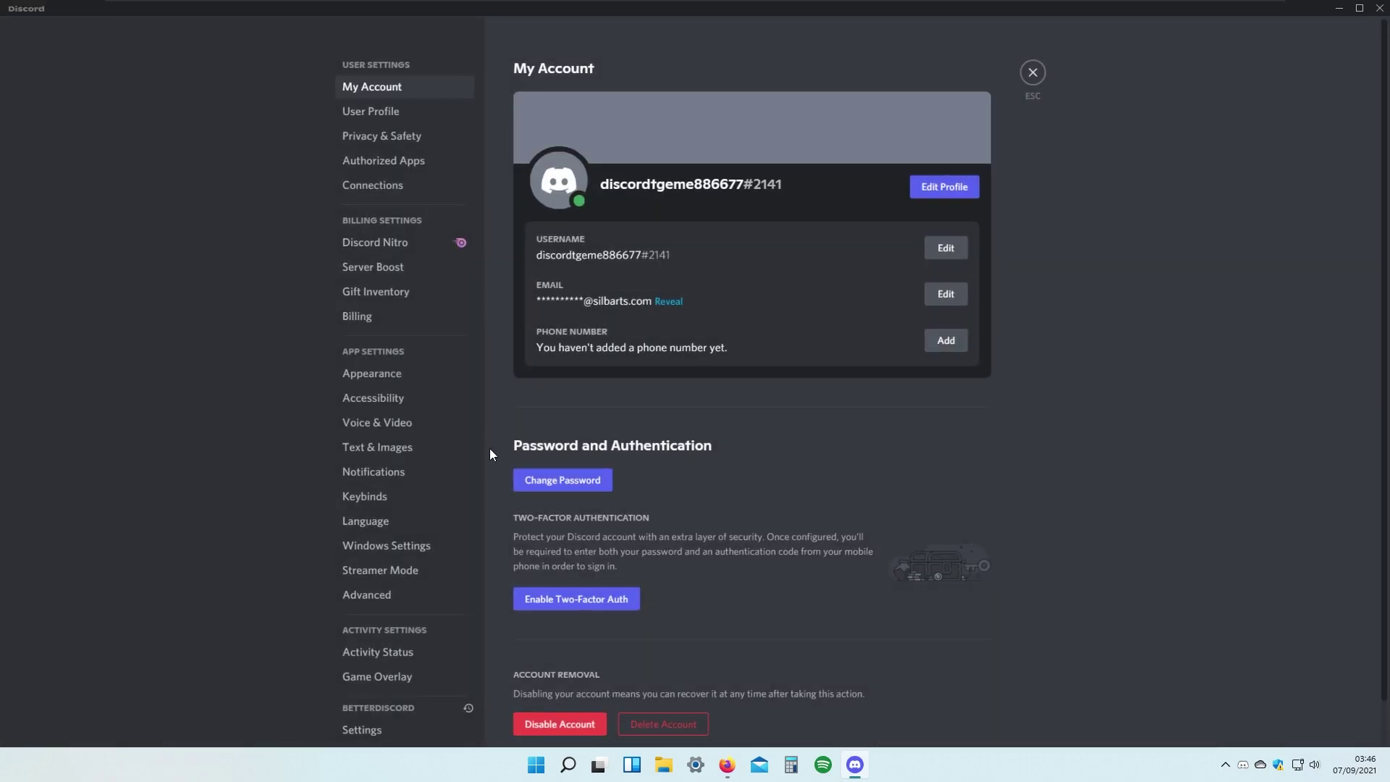
{"action": "scroll", "coordinate": [420, 502], "scroll_direction": "down", "scroll_amount": 3}
{"action": "scroll", "coordinate": [421, 502], "scroll_direction": "down", "scroll_amount": 2}
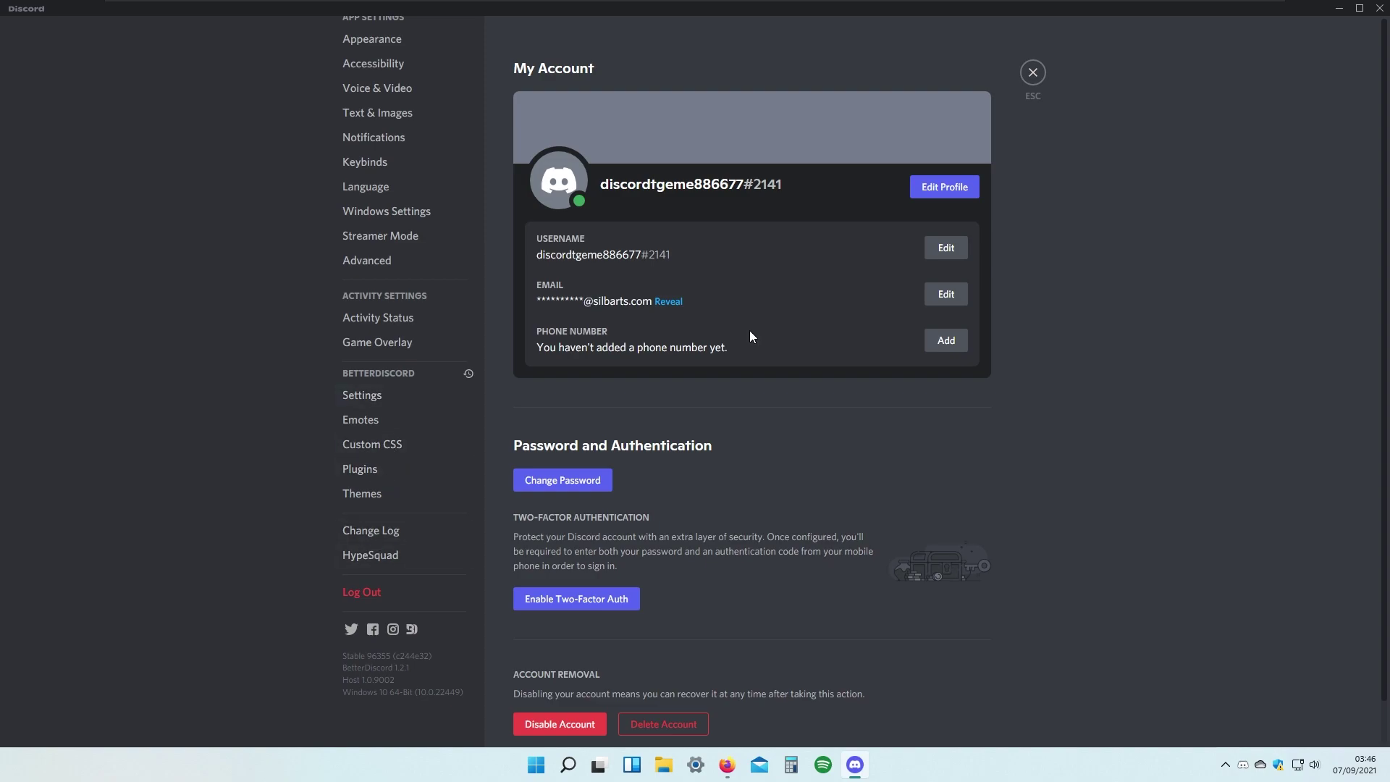
{"action": "left_click", "coordinate": [1340, 10]}
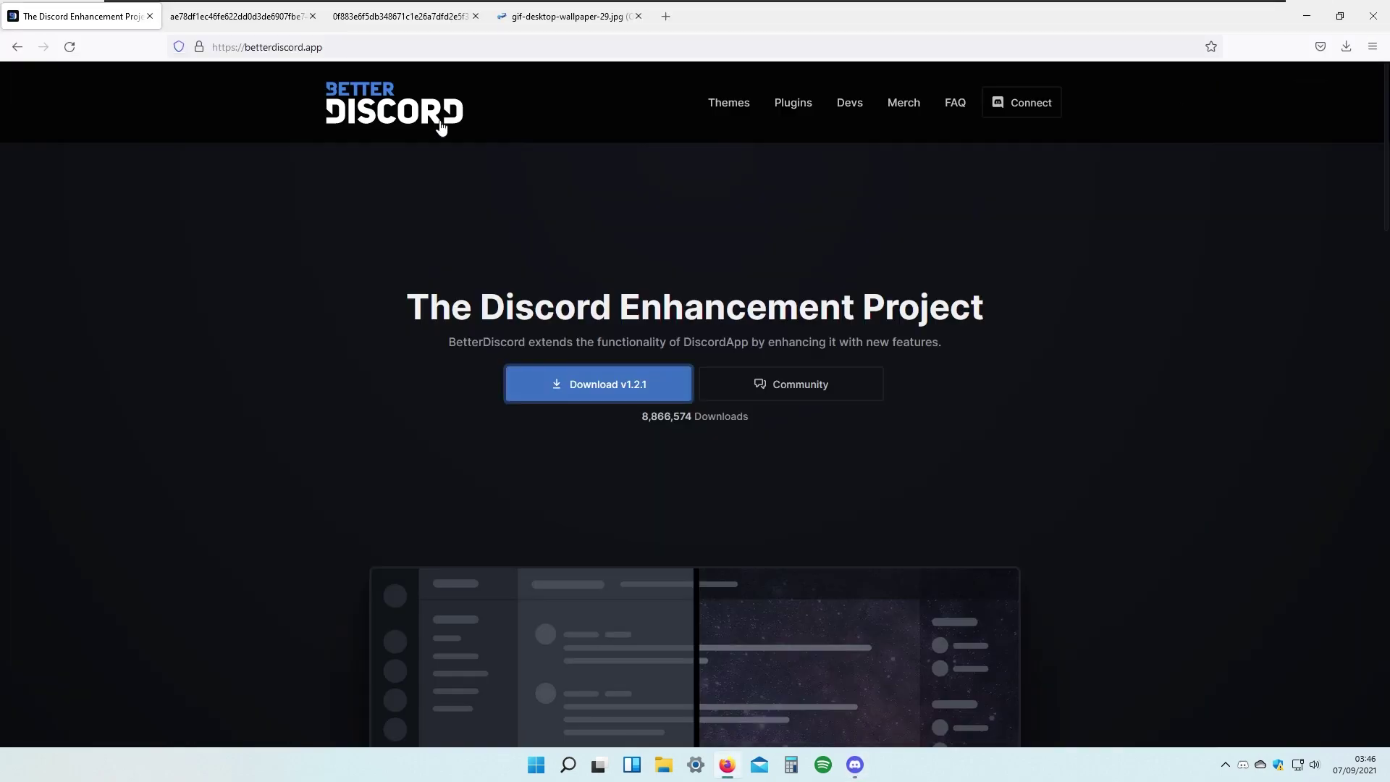
- Go to the Themes page on betterdiscord.app and scroll through the theme cards
{"action": "left_click", "coordinate": [737, 105]}
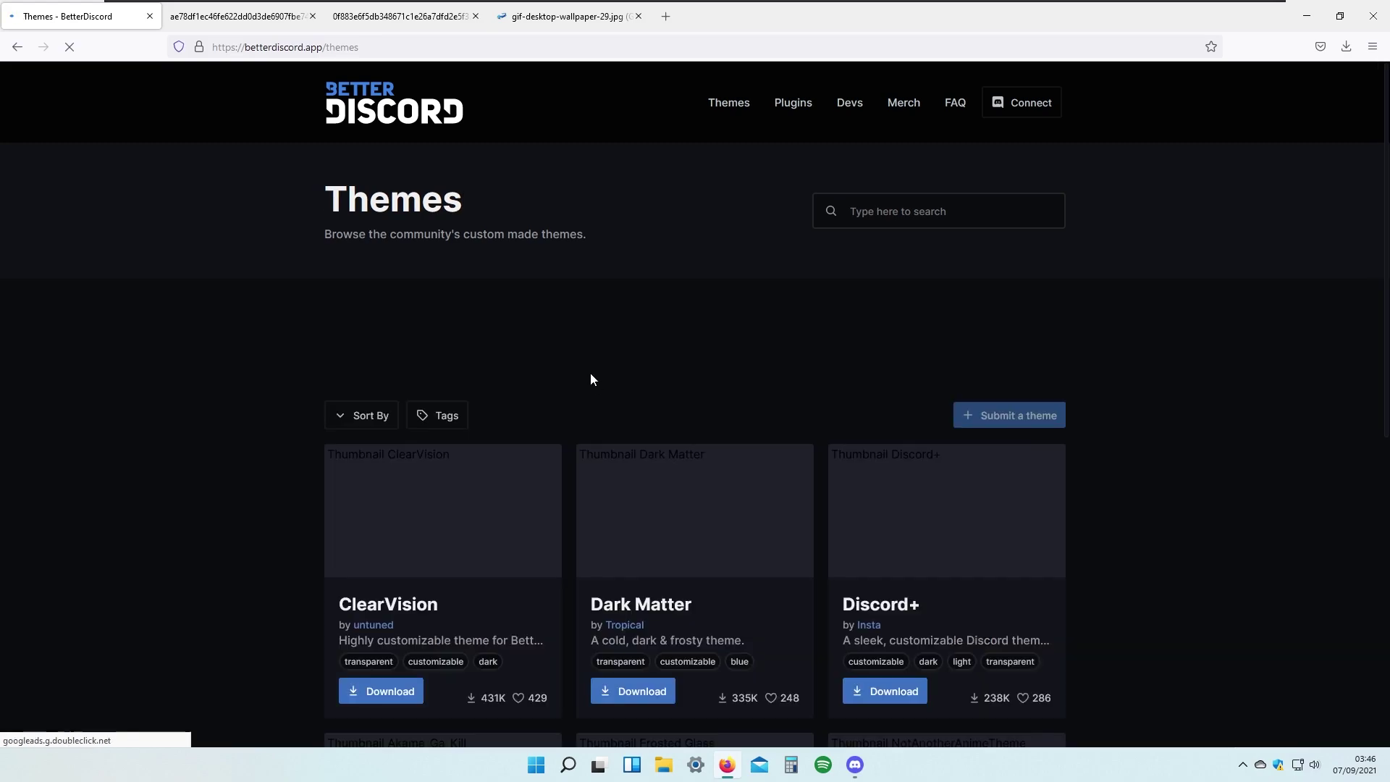
{"action": "scroll", "coordinate": [725, 362], "scroll_direction": "down", "scroll_amount": 8}
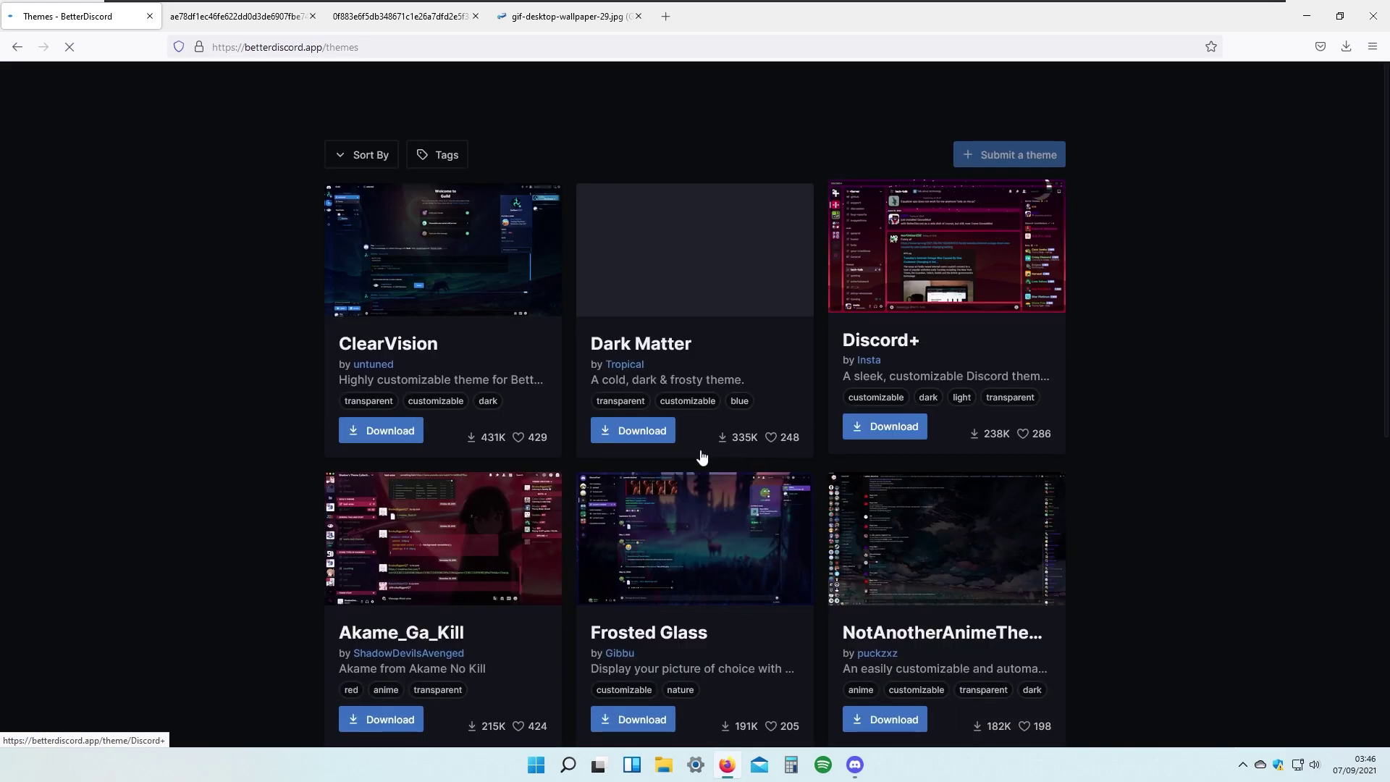
{"action": "scroll", "coordinate": [626, 297], "scroll_direction": "up", "scroll_amount": 4}
{"action": "scroll", "coordinate": [625, 298], "scroll_direction": "down", "scroll_amount": 4}
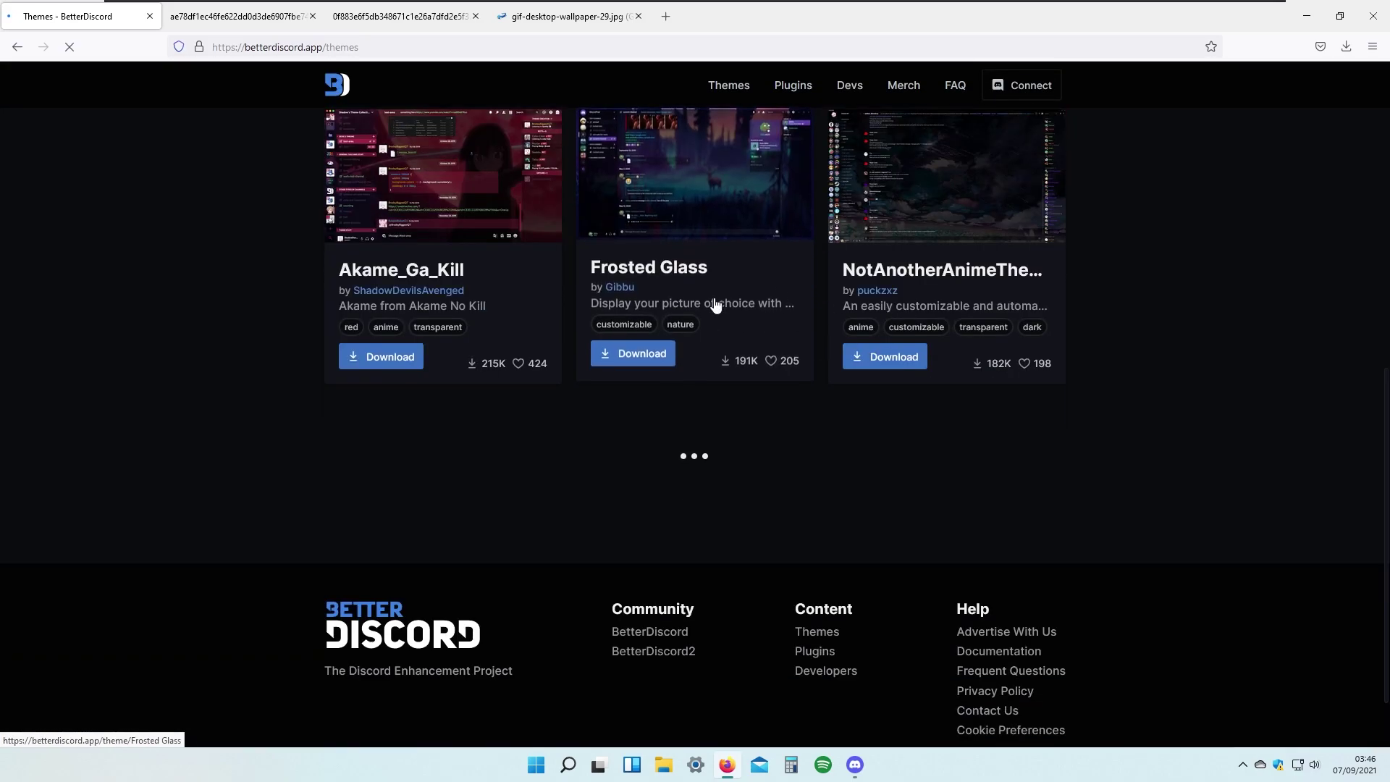
{"action": "scroll", "coordinate": [701, 301], "scroll_direction": "up", "scroll_amount": 7}
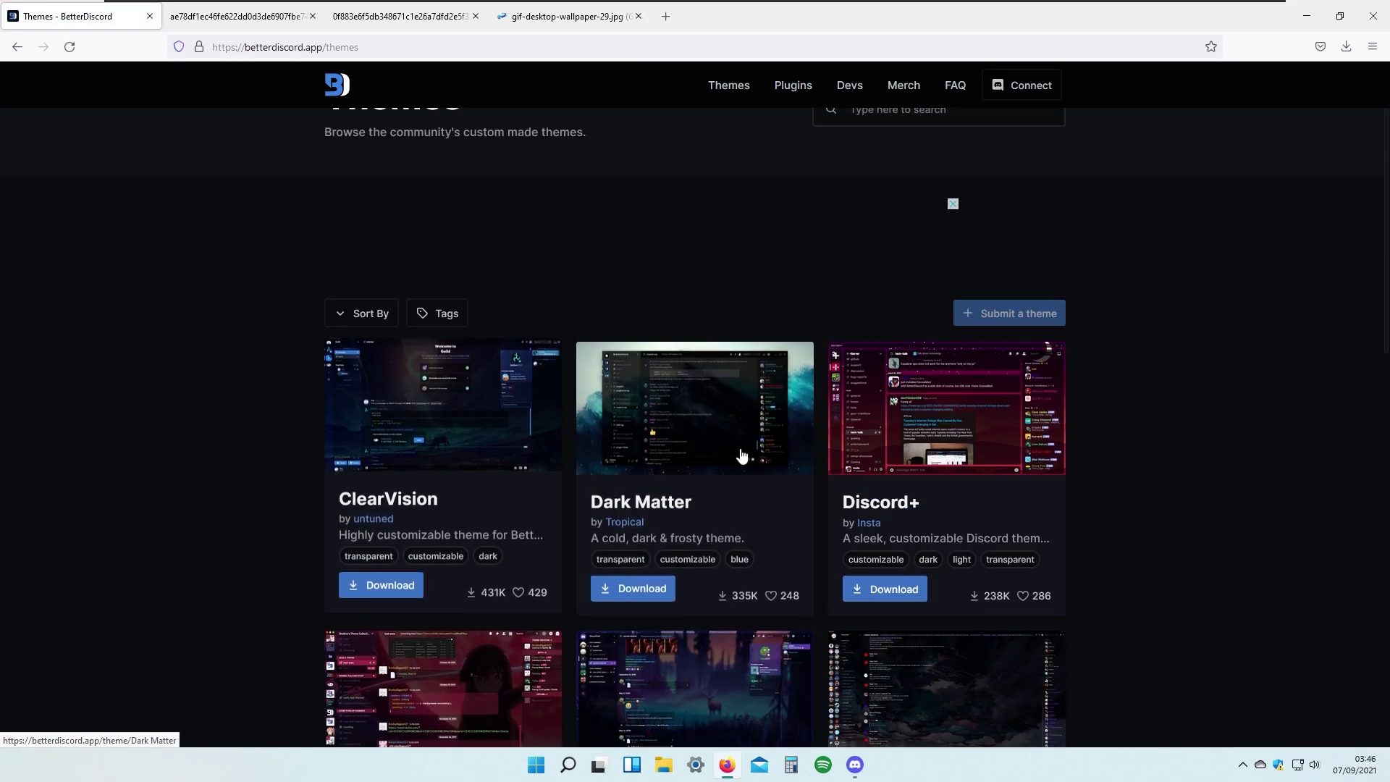
{"action": "scroll", "coordinate": [724, 464], "scroll_direction": "down", "scroll_amount": 10}
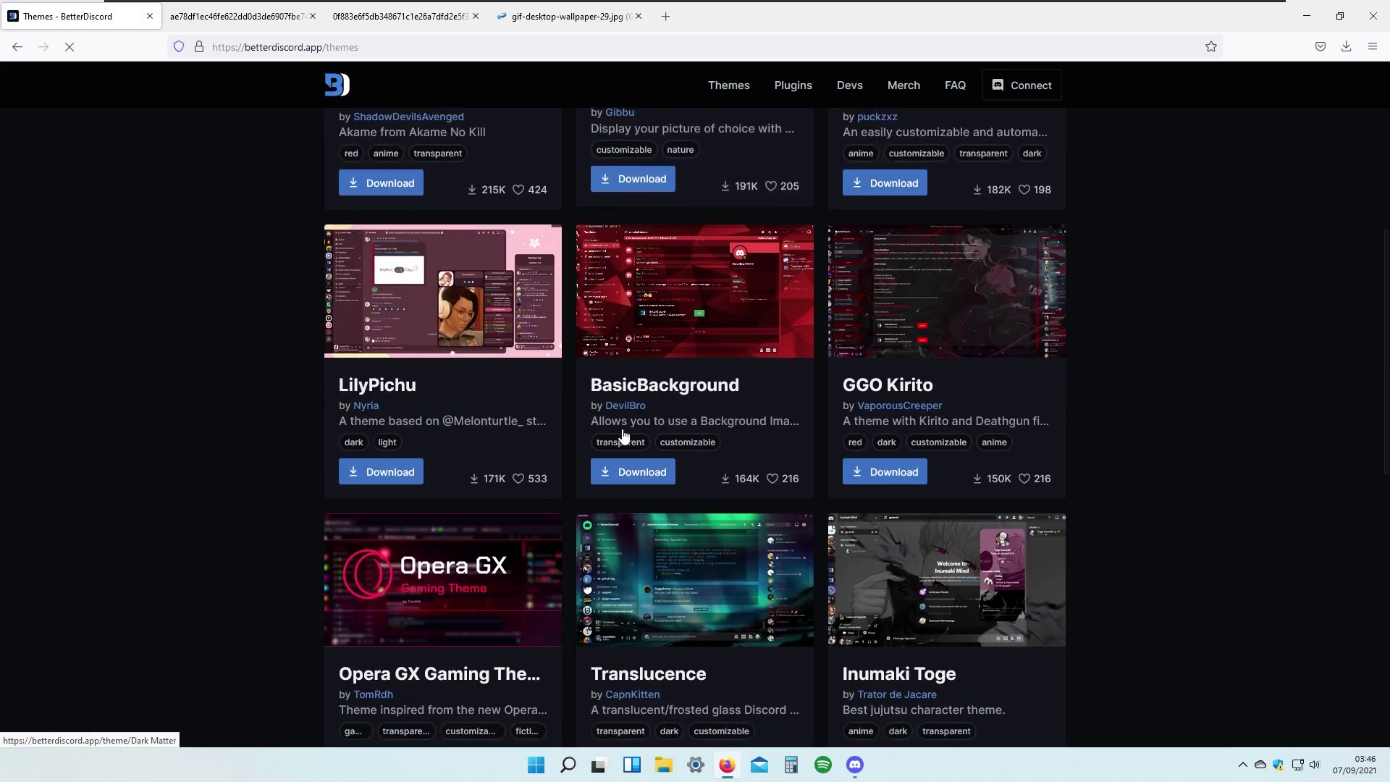
{"action": "scroll", "coordinate": [622, 435], "scroll_direction": "down", "scroll_amount": 6}
- Switch to the Limeshark editor tab and look over its eleven editable themes, Neutron to Dark Matter
{"action": "left_click", "coordinate": [716, 21]}
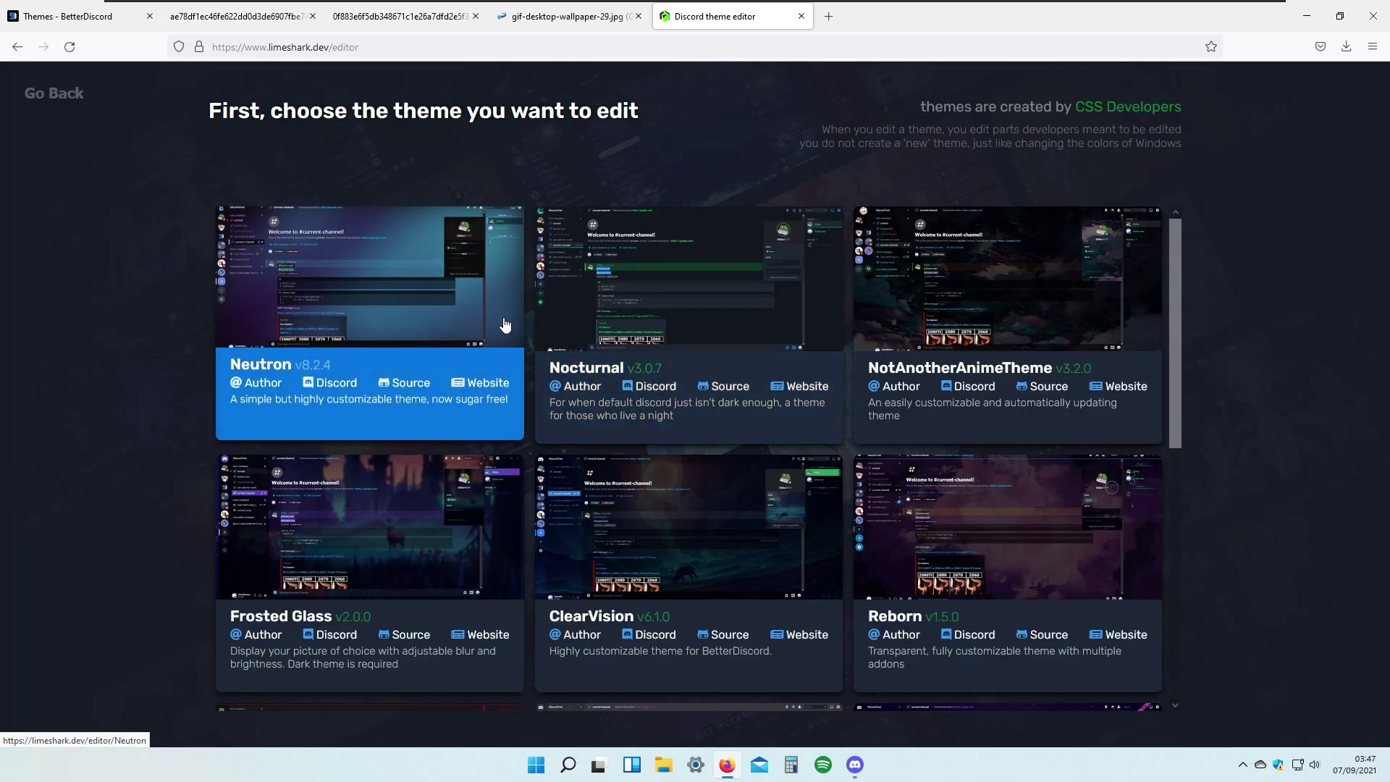
{"action": "scroll", "coordinate": [1003, 528], "scroll_direction": "down", "scroll_amount": 6}
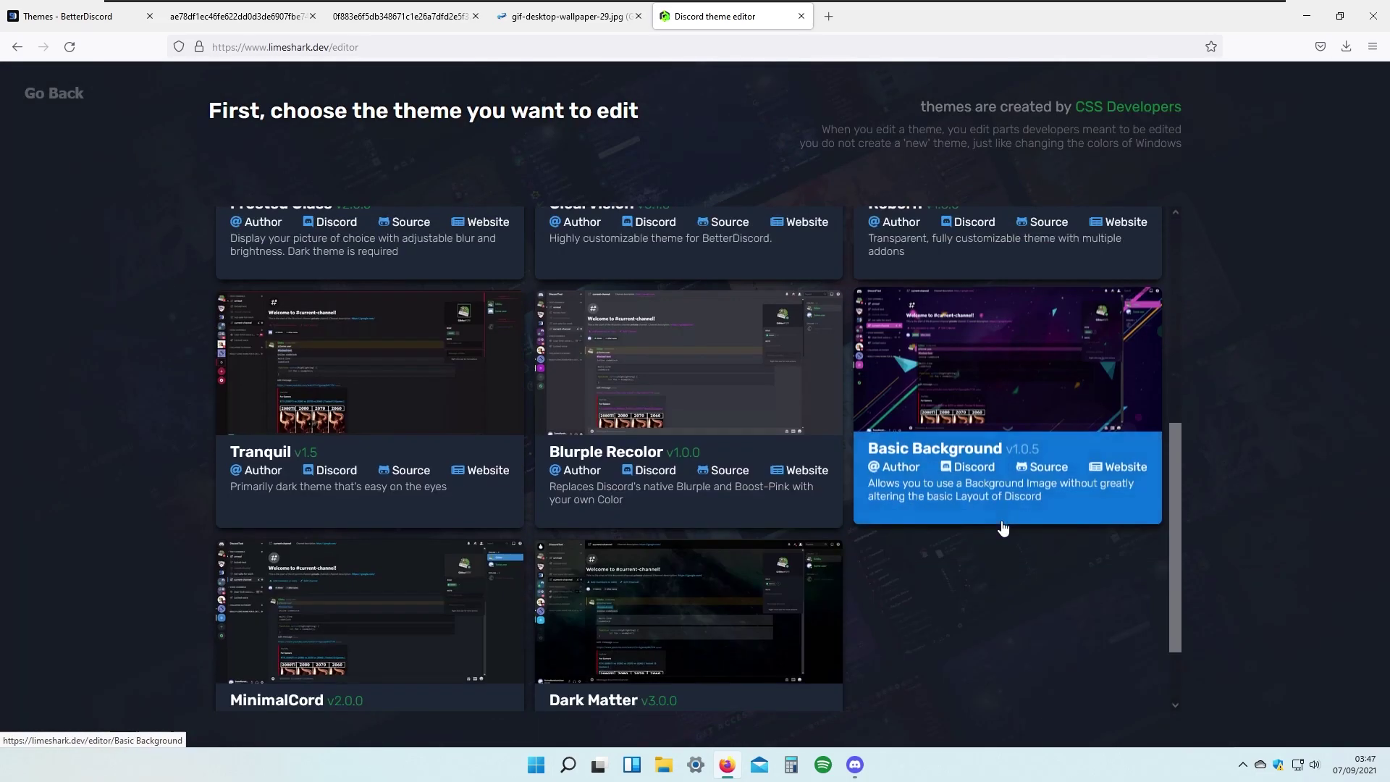
{"action": "scroll", "coordinate": [736, 487], "scroll_direction": "up", "scroll_amount": 6}
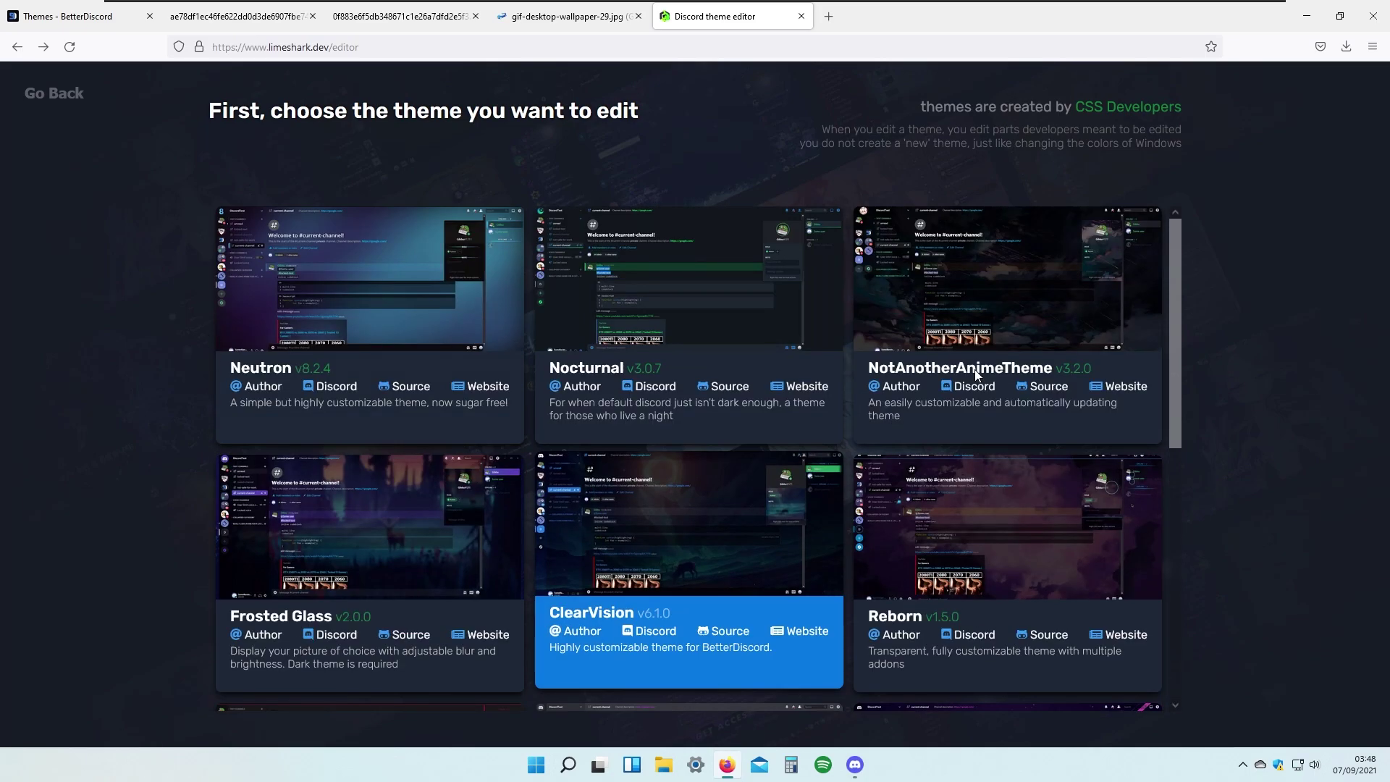
{"action": "left_click_drag", "start_coordinate": [1172, 297], "coordinate": [1267, 251]}
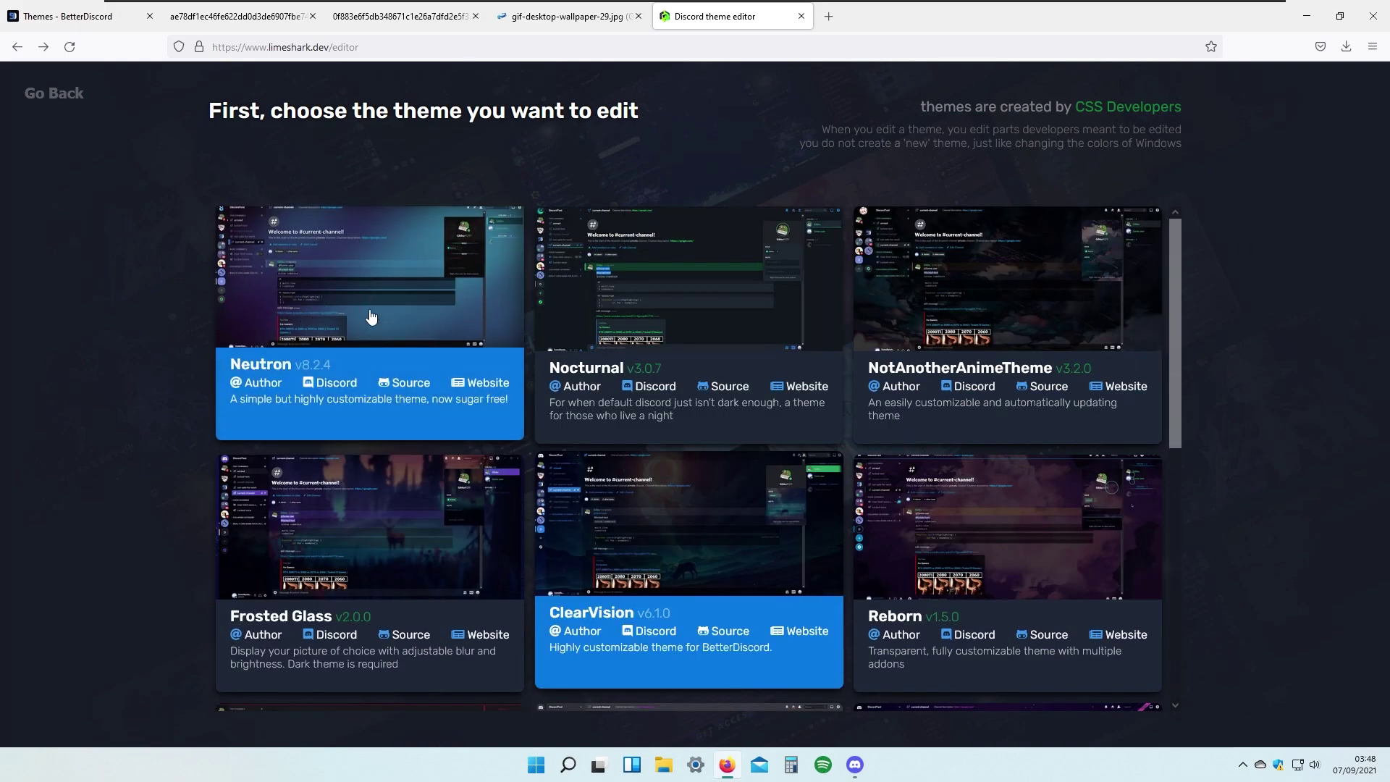
- Open Neutron in the editor and look through its Fonts, Colours and Addons tabs before returning to Images
{"action": "left_click", "coordinate": [413, 289]}
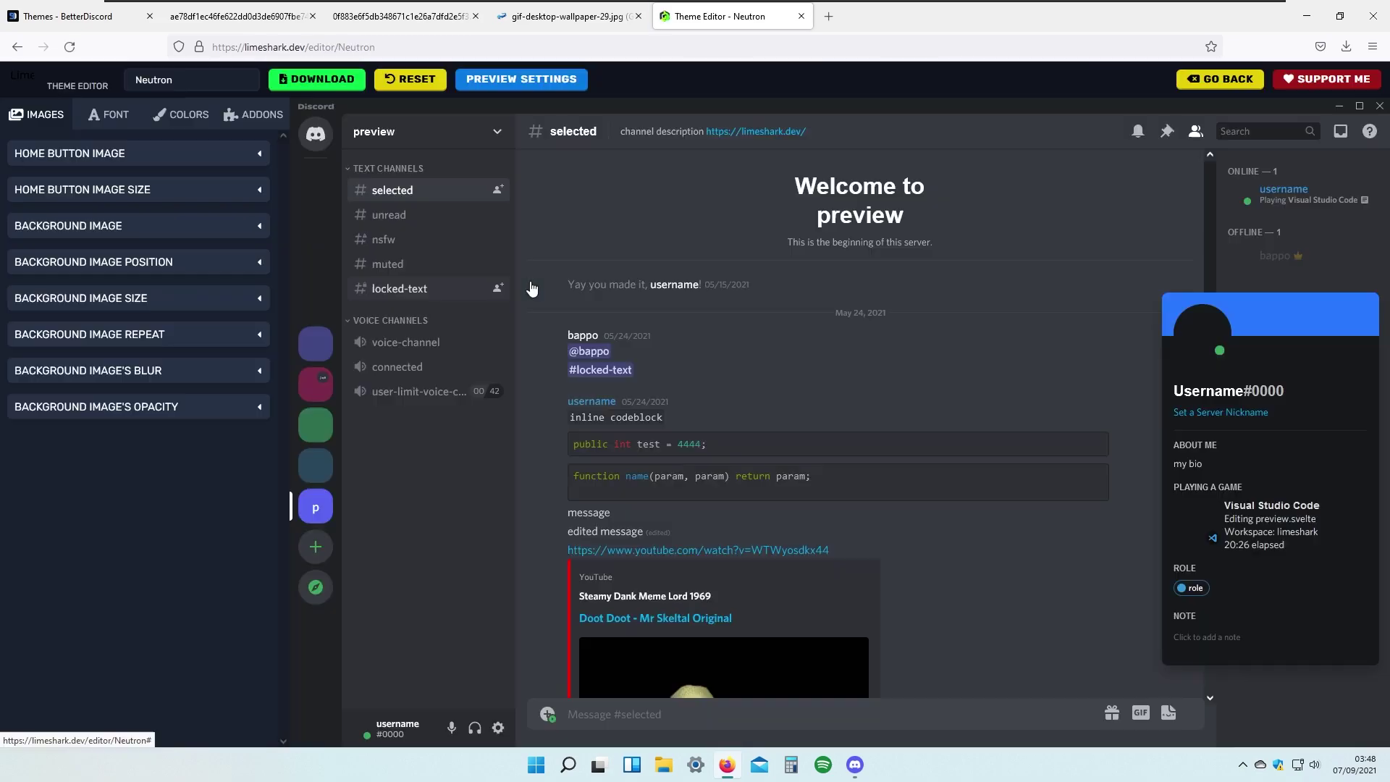
{"action": "left_click", "coordinate": [113, 116]}
{"action": "left_click", "coordinate": [185, 116]}
{"action": "left_click", "coordinate": [254, 116]}
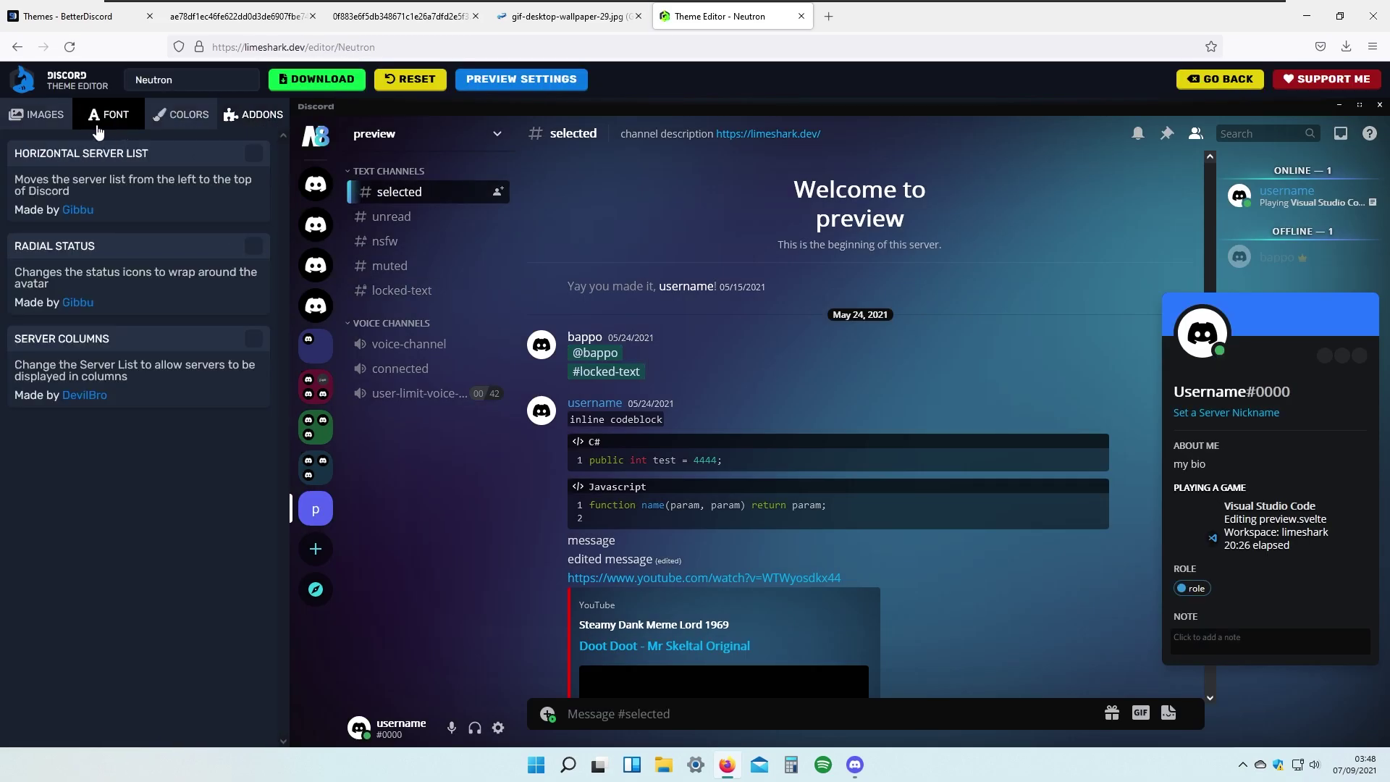
{"action": "left_click", "coordinate": [58, 116]}
{"action": "left_click", "coordinate": [115, 119]}
{"action": "left_click", "coordinate": [174, 120]}
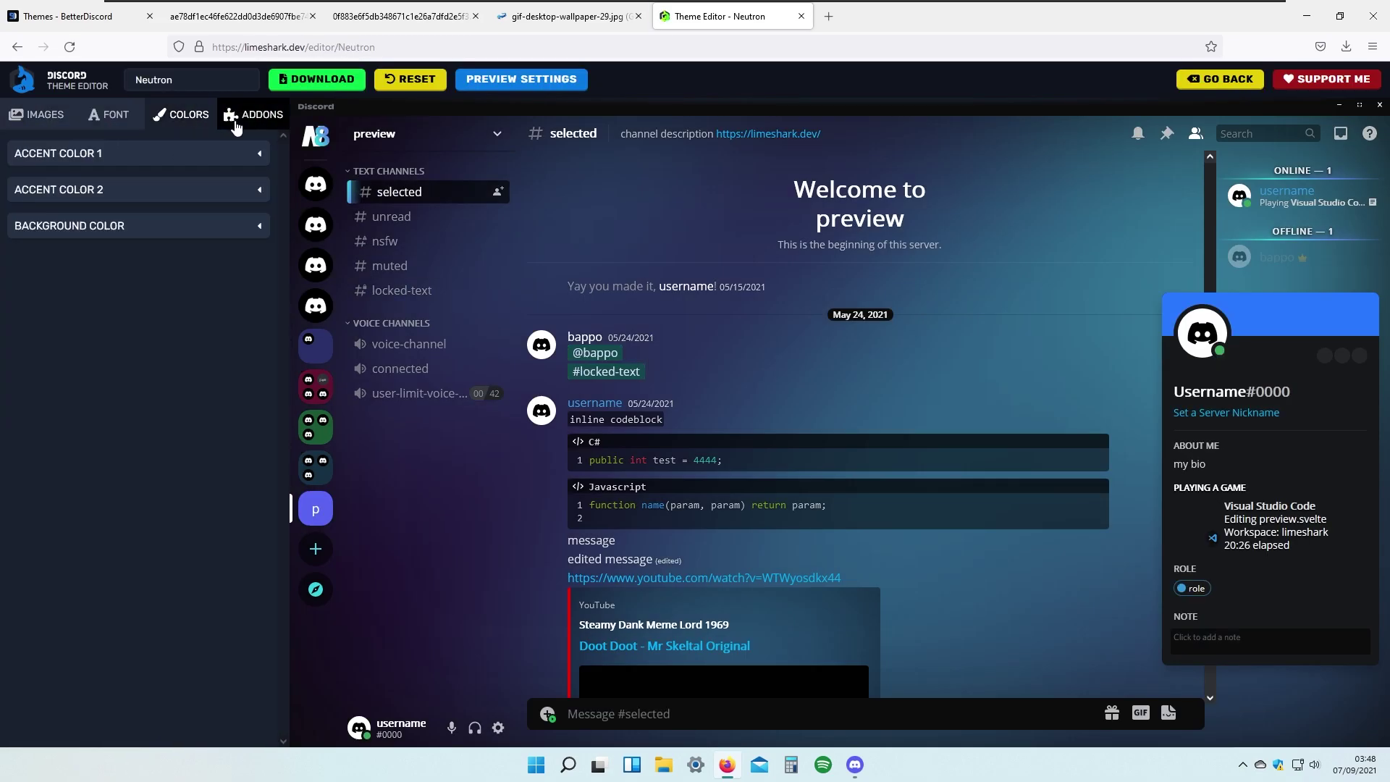
{"action": "left_click", "coordinate": [243, 118]}
{"action": "left_click", "coordinate": [45, 114]}
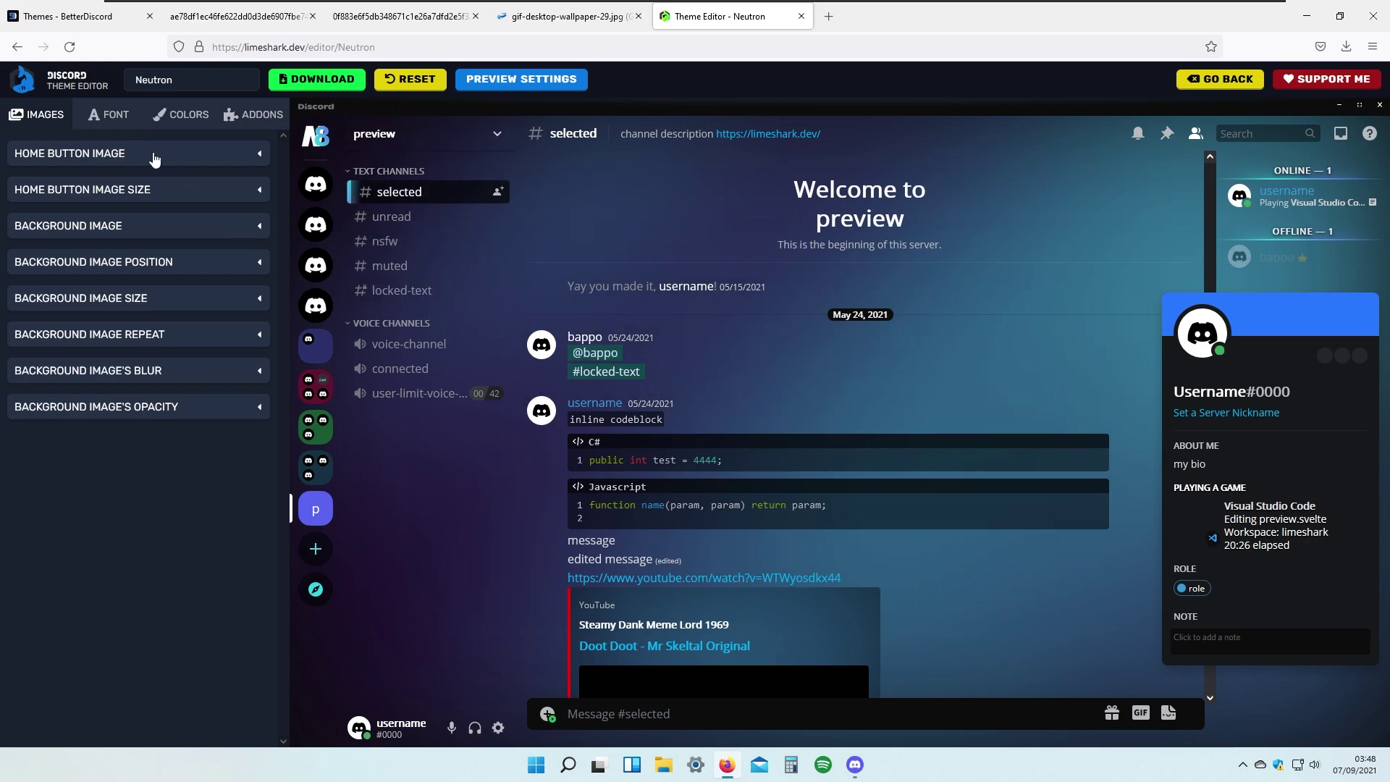
- Inspect the Home Button Image link and try the computer source, leaving it set to a link
{"action": "left_click", "coordinate": [125, 158]}
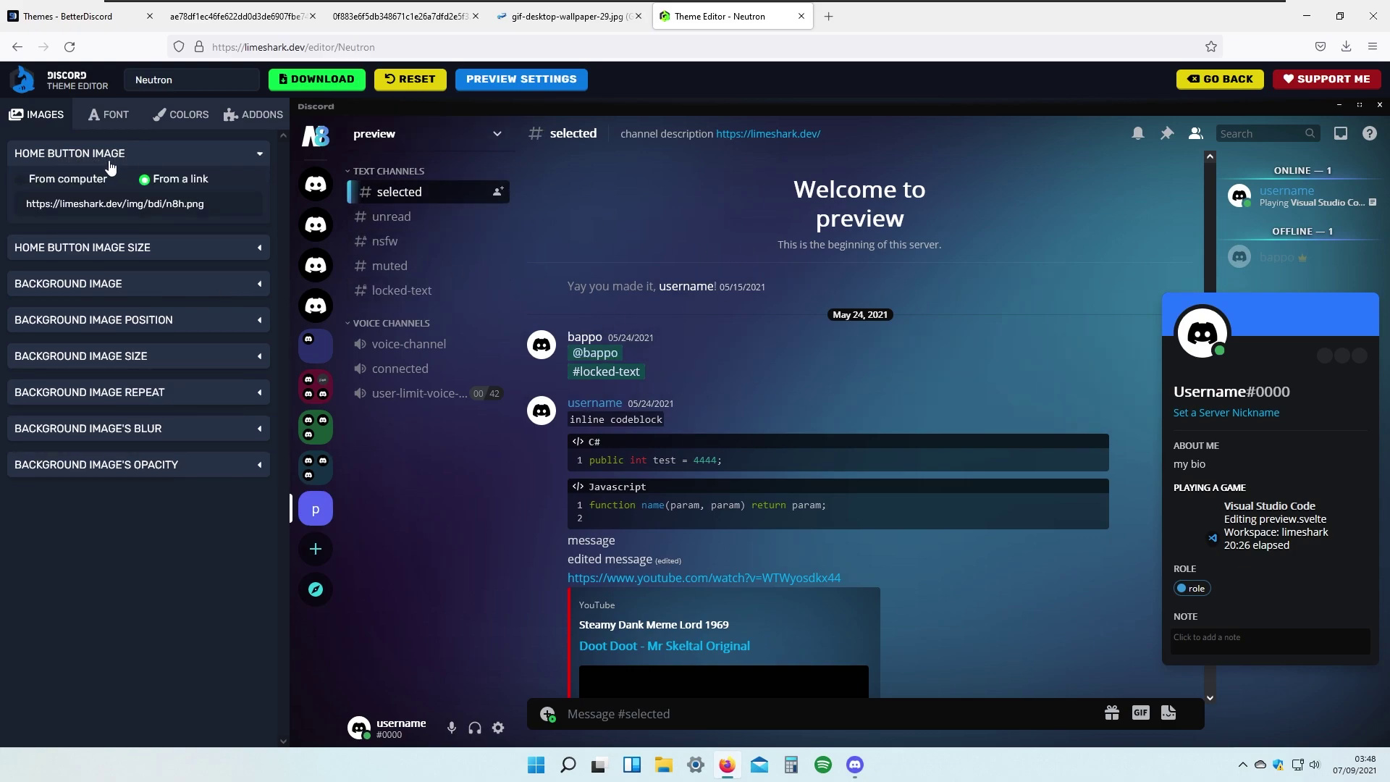
{"action": "left_click_drag", "start_coordinate": [210, 204], "coordinate": [26, 204]}
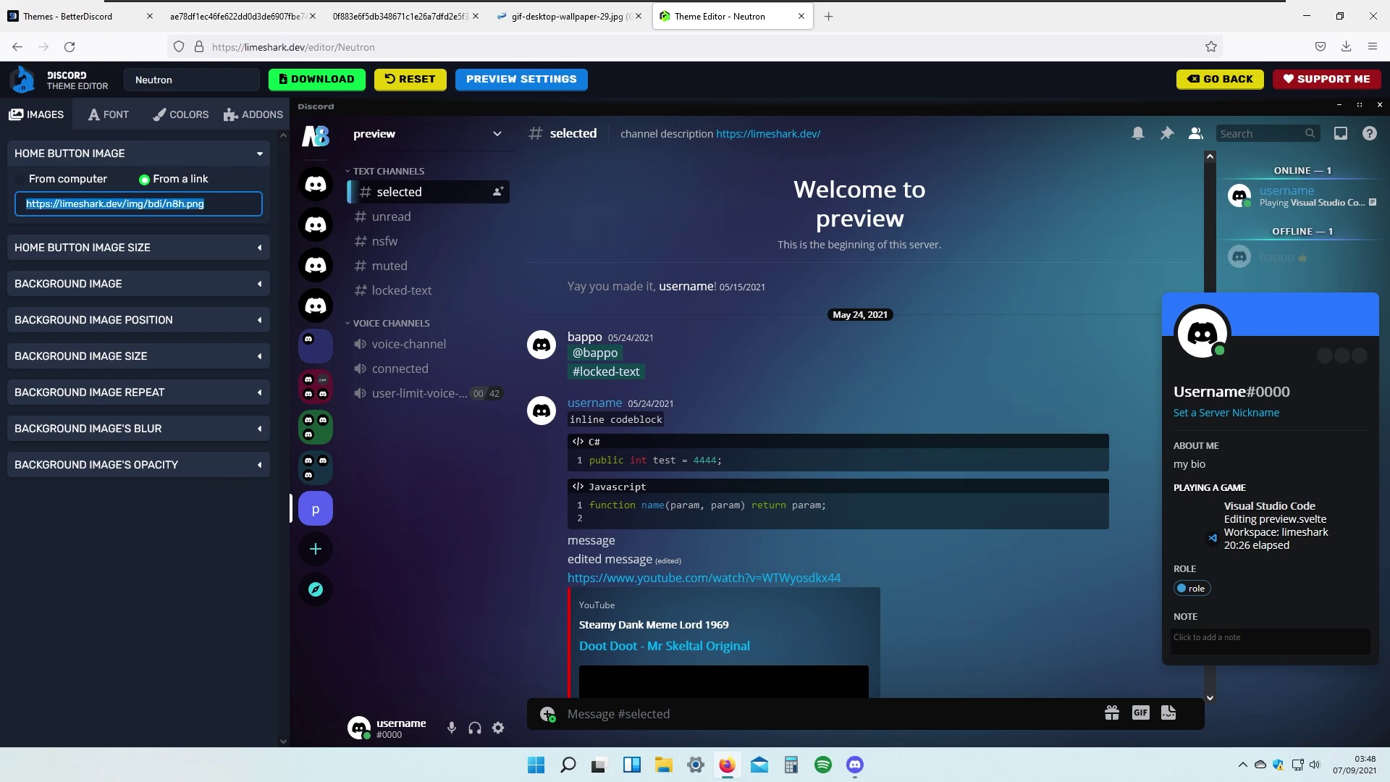
{"action": "right_click", "coordinate": [322, 145]}
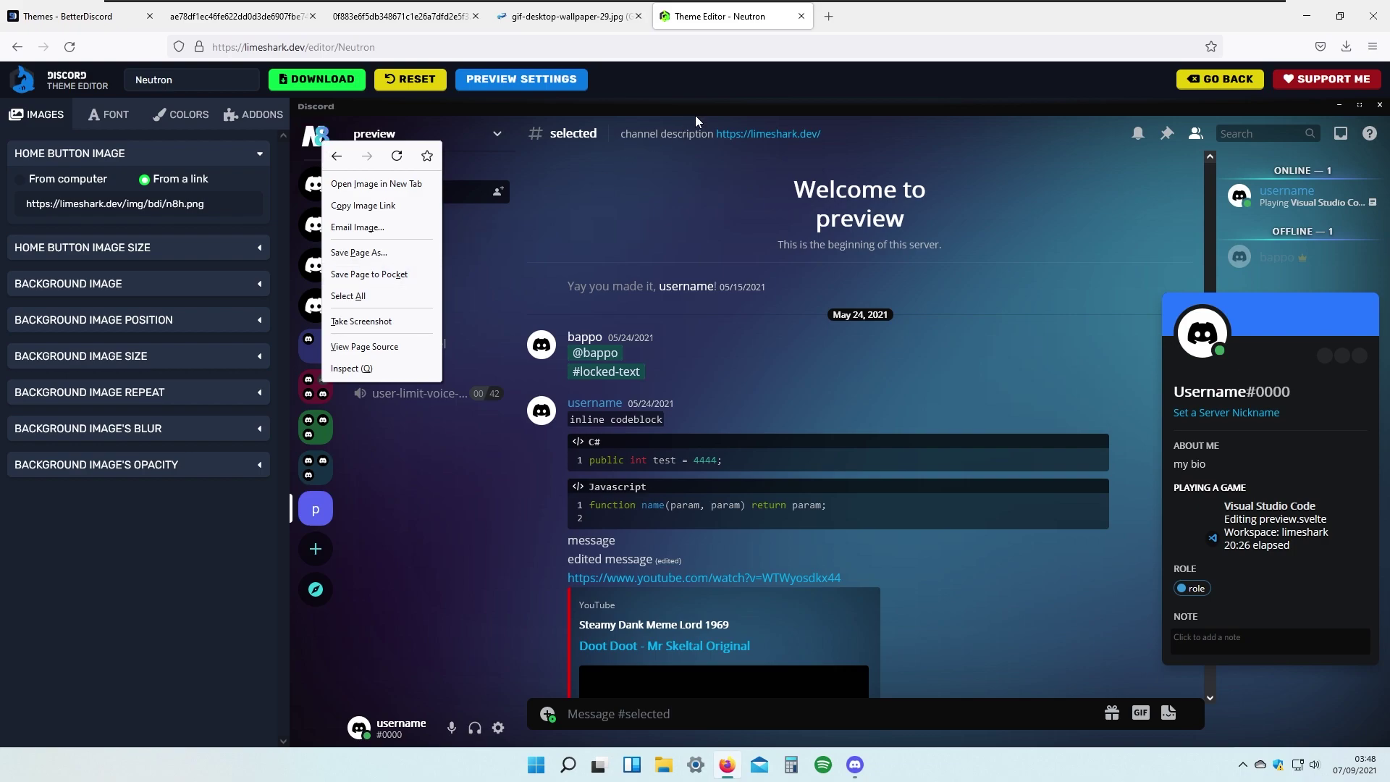
{"action": "left_click", "coordinate": [900, 118]}
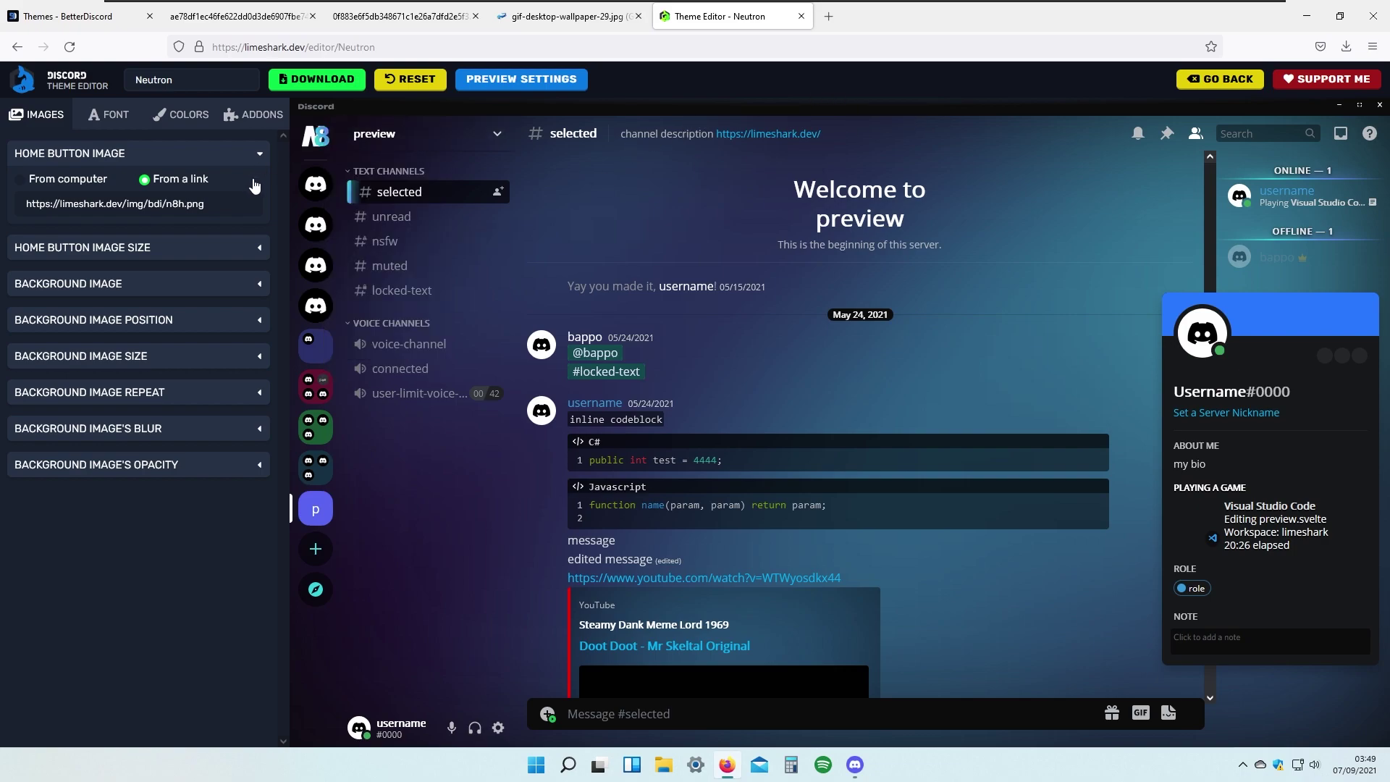
{"action": "left_click", "coordinate": [88, 180]}
{"action": "left_click", "coordinate": [155, 179]}
{"action": "left_click", "coordinate": [88, 179]}
{"action": "left_click", "coordinate": [154, 181]}
{"action": "left_click", "coordinate": [89, 180]}
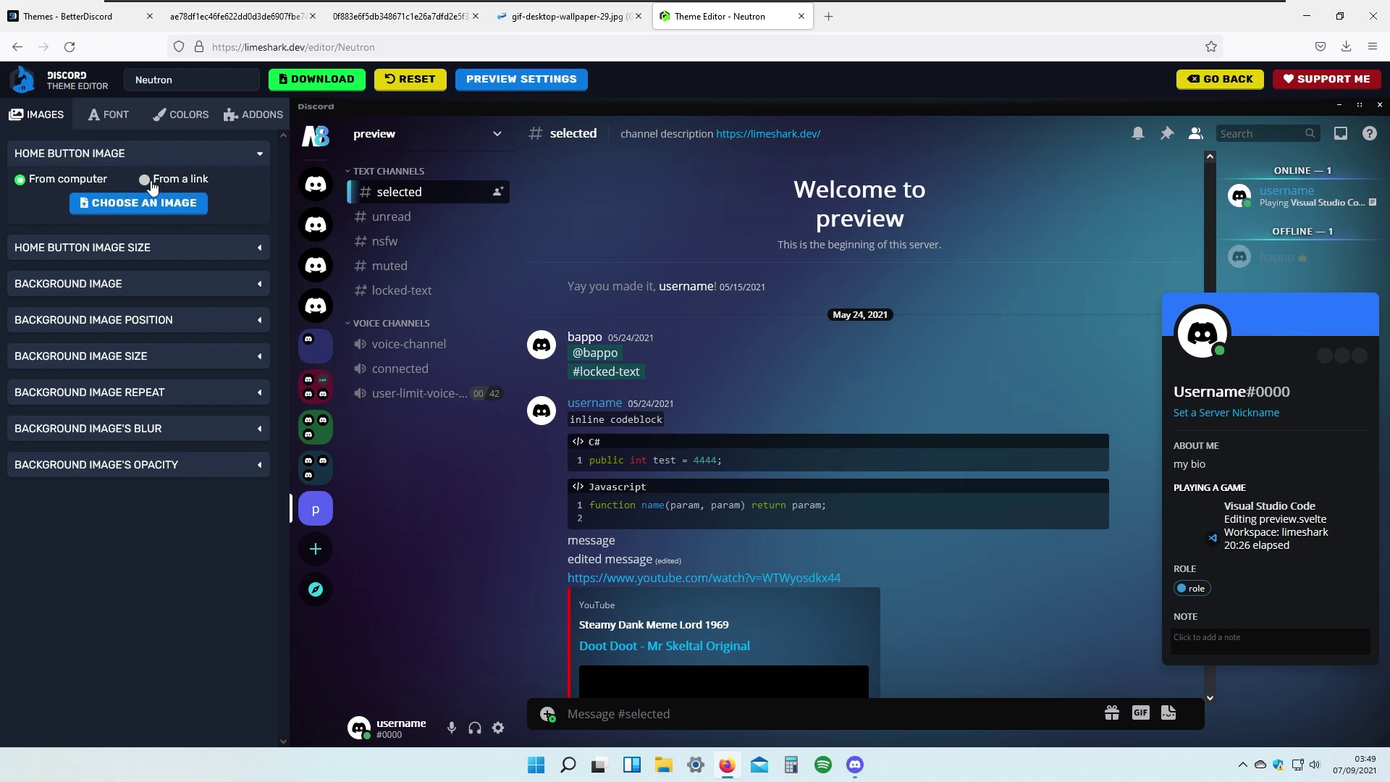
{"action": "left_click", "coordinate": [194, 181]}
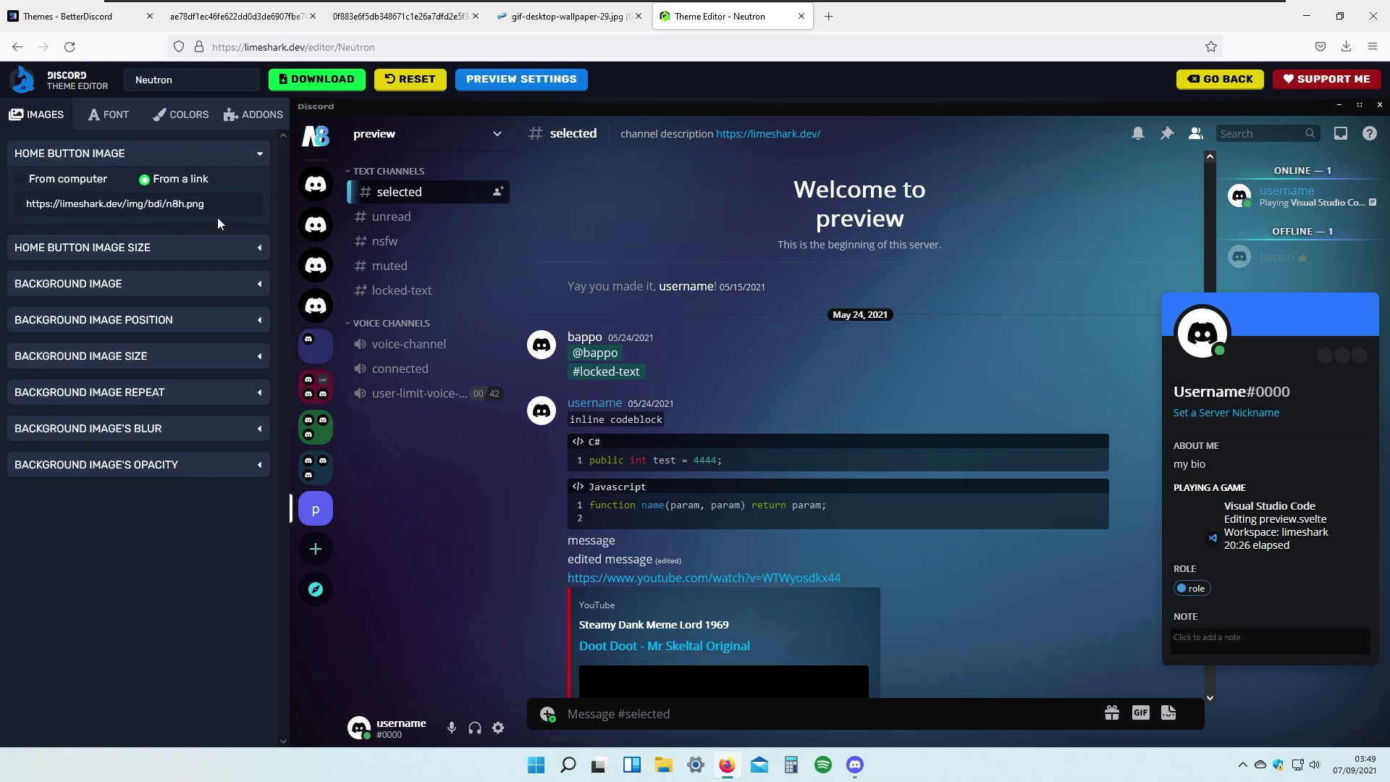
- Try the whole-image and stretch sizes for the home button, settle on Cover all space, and expand Background Image
{"action": "left_click", "coordinate": [123, 253]}
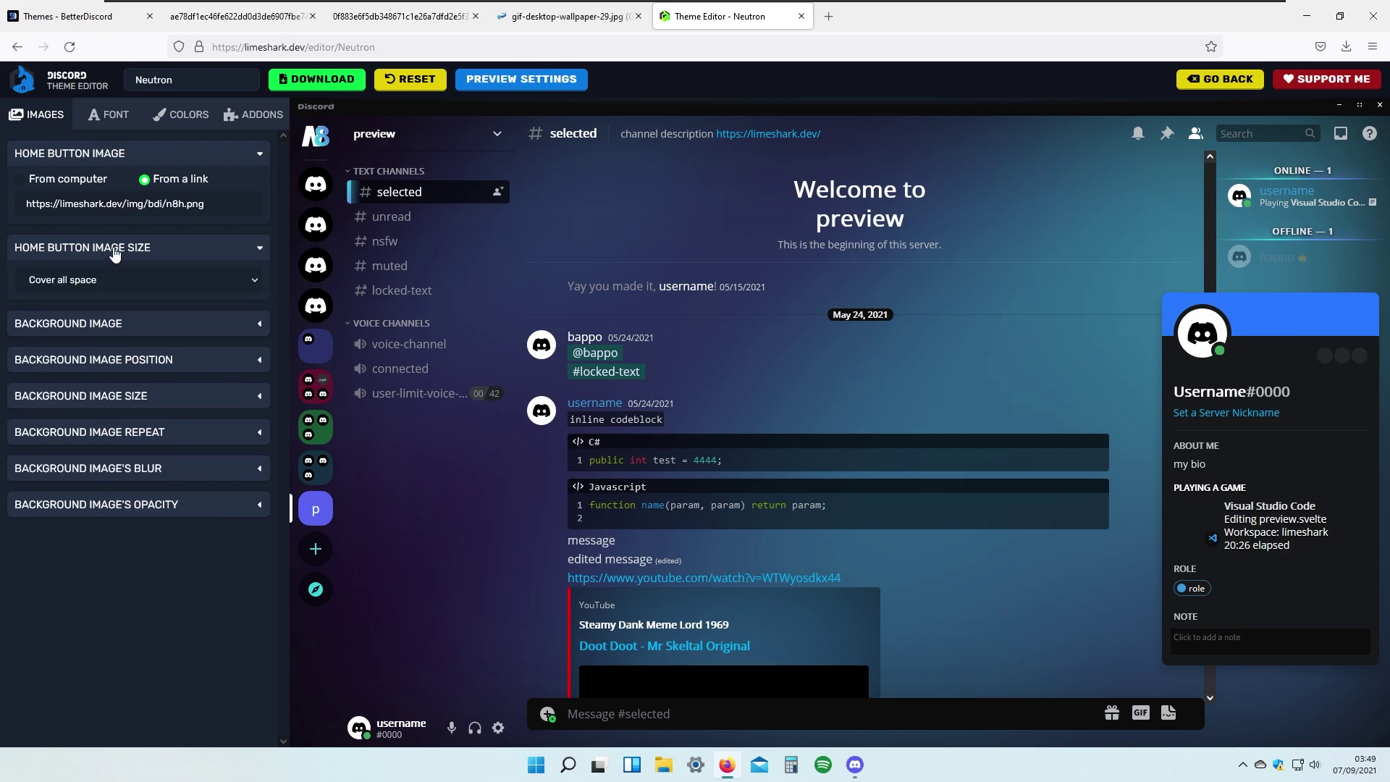
{"action": "left_click", "coordinate": [204, 281]}
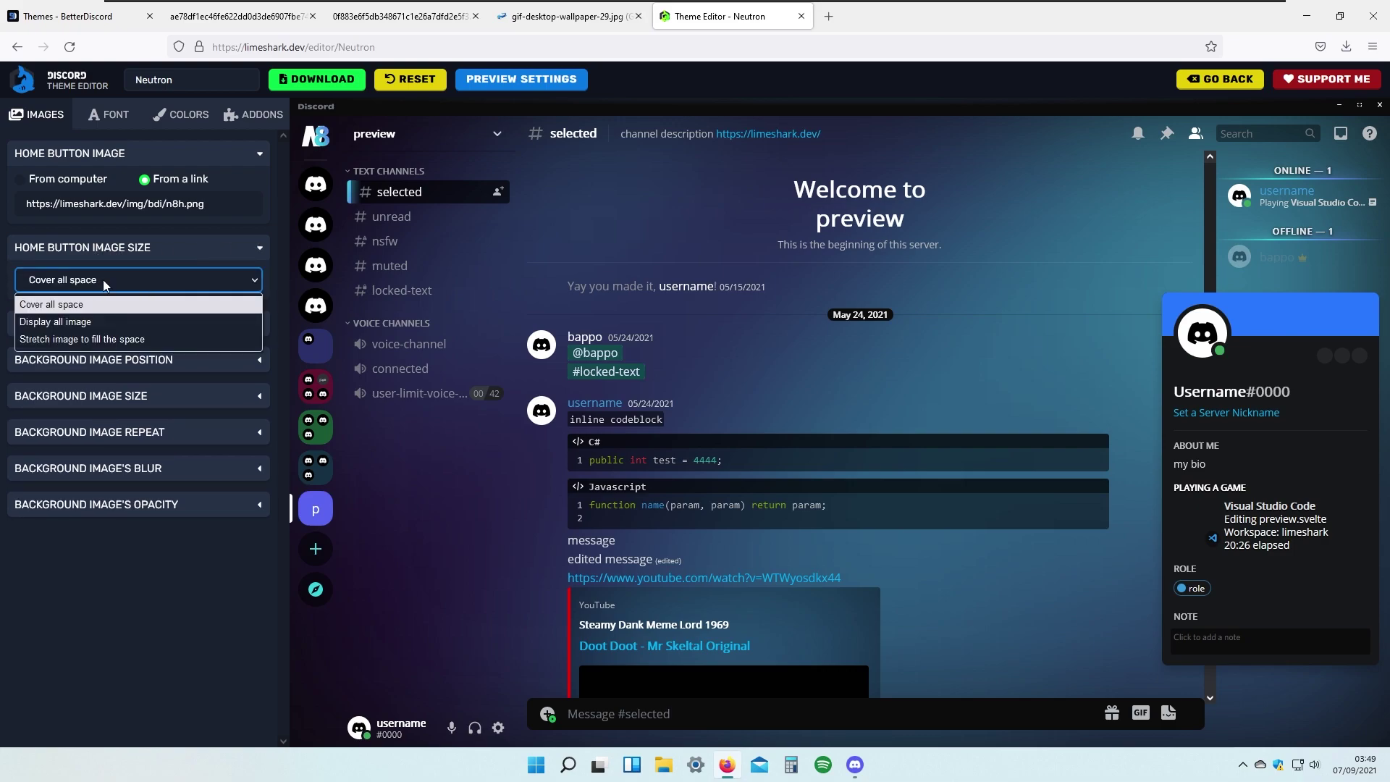
{"action": "left_click", "coordinate": [130, 321]}
{"action": "left_click", "coordinate": [203, 278]}
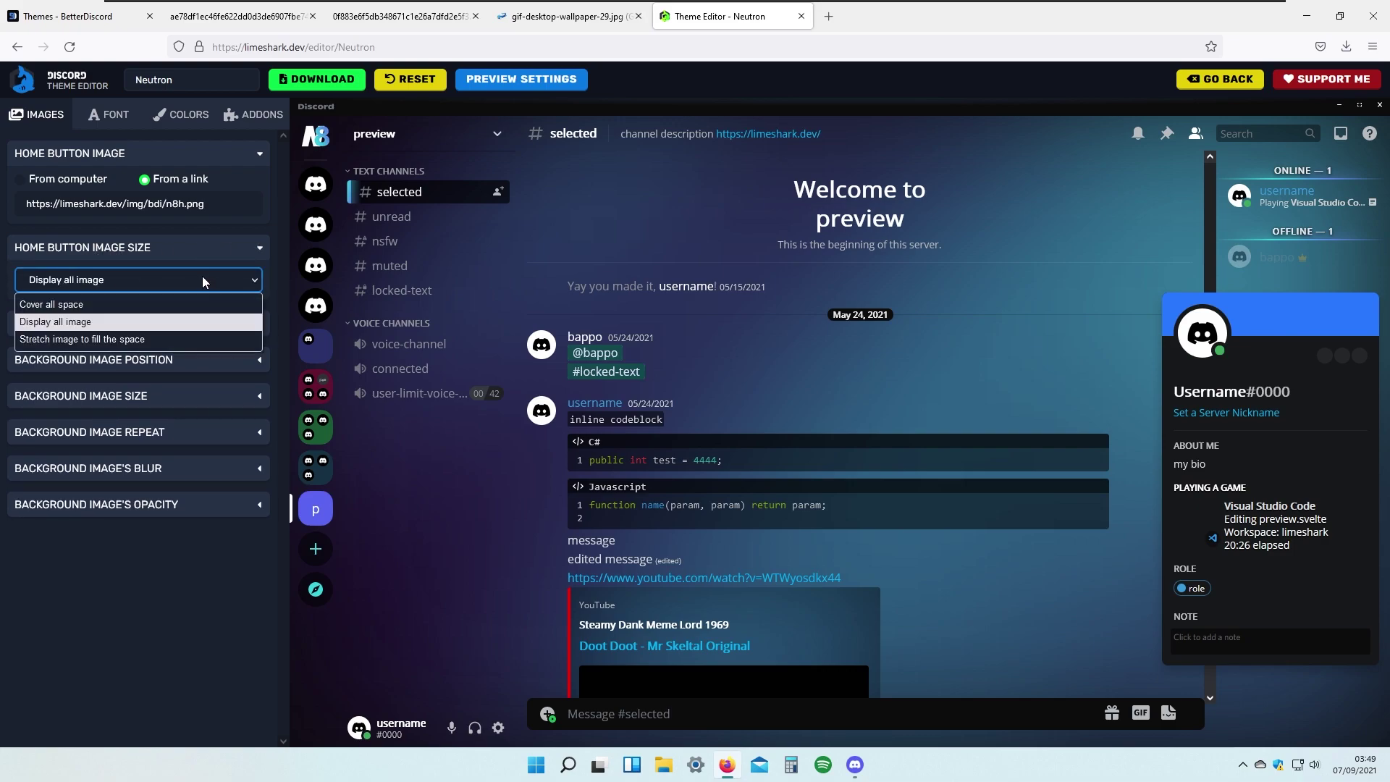
{"action": "left_click", "coordinate": [147, 341]}
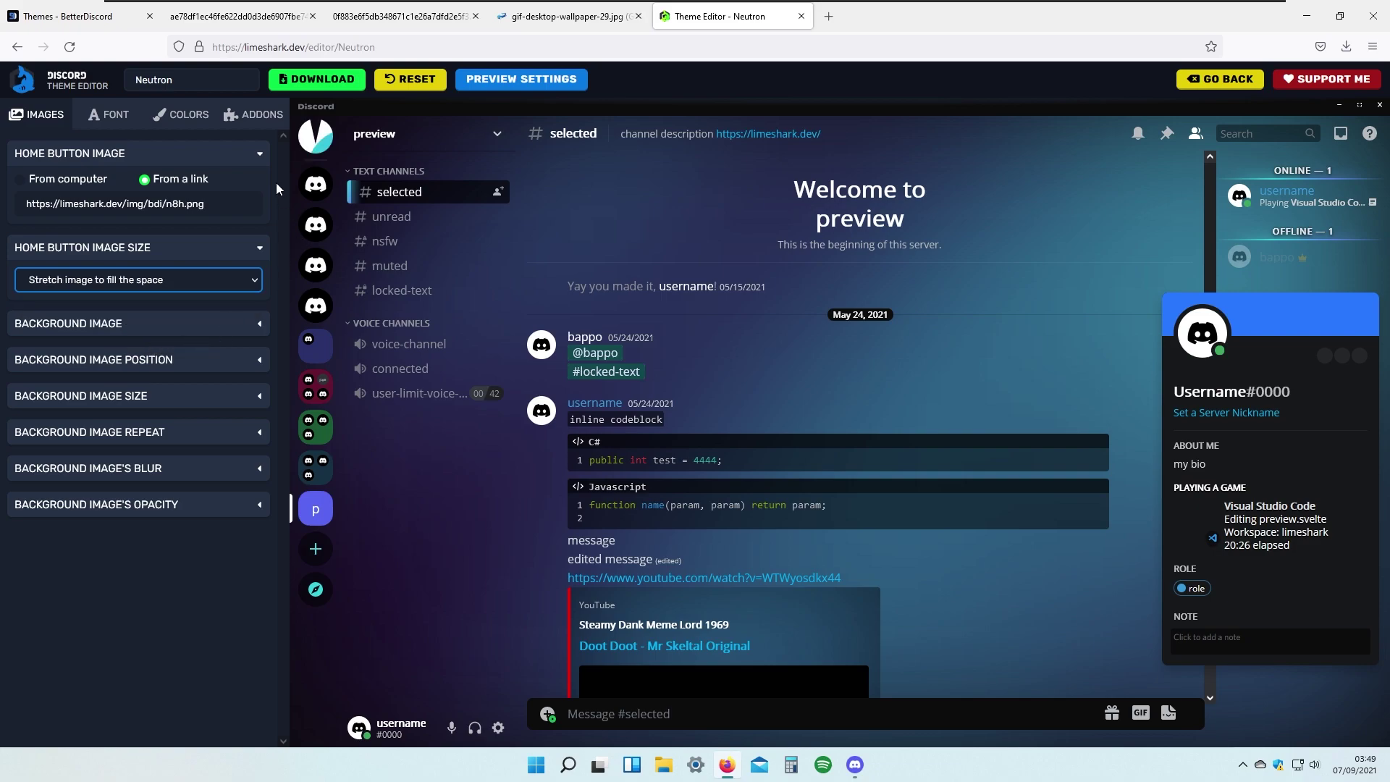
{"action": "left_click", "coordinate": [210, 281]}
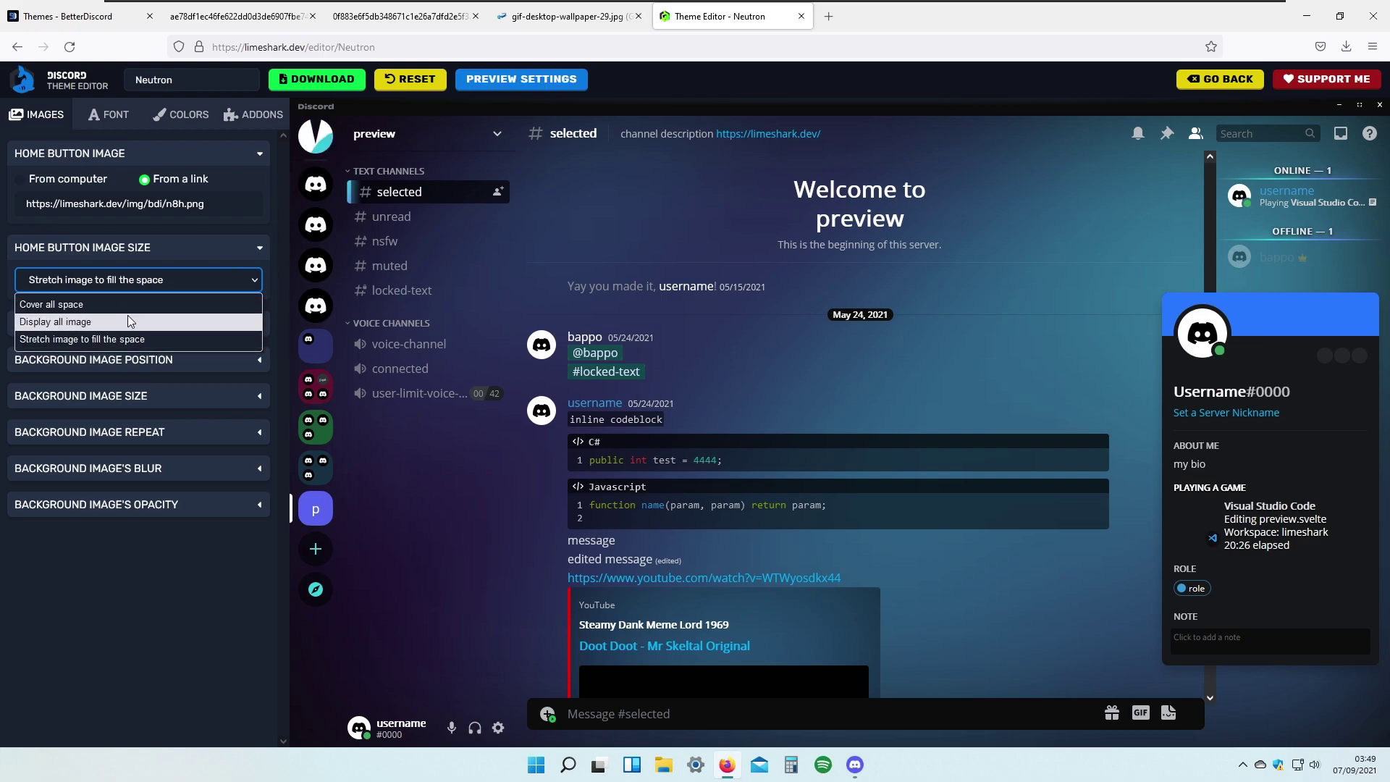
{"action": "left_click", "coordinate": [80, 308]}
{"action": "left_click", "coordinate": [250, 330]}
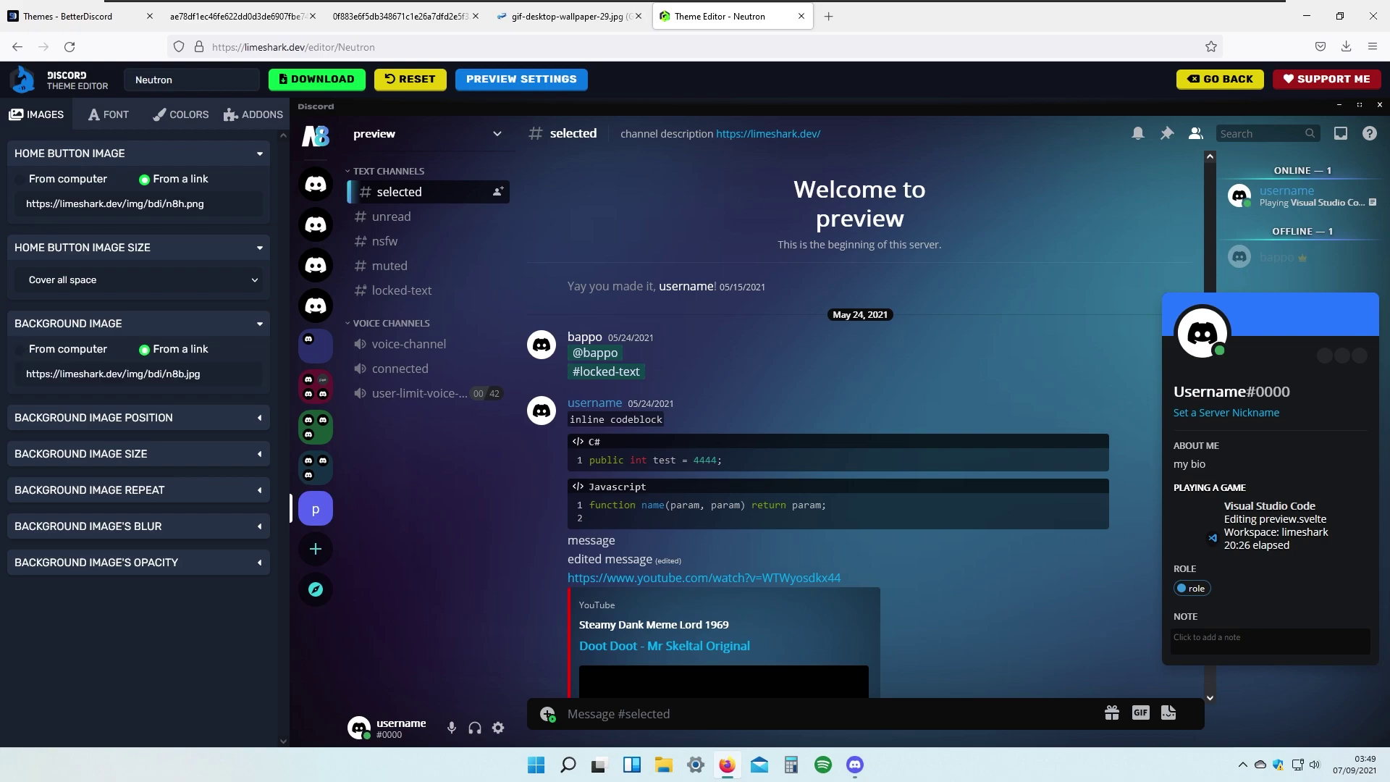
- Copy the Background Image URL and open n8b.jpg in a new tab
{"action": "triple_click", "coordinate": [113, 374]}
{"action": "right_click", "coordinate": [165, 384]}
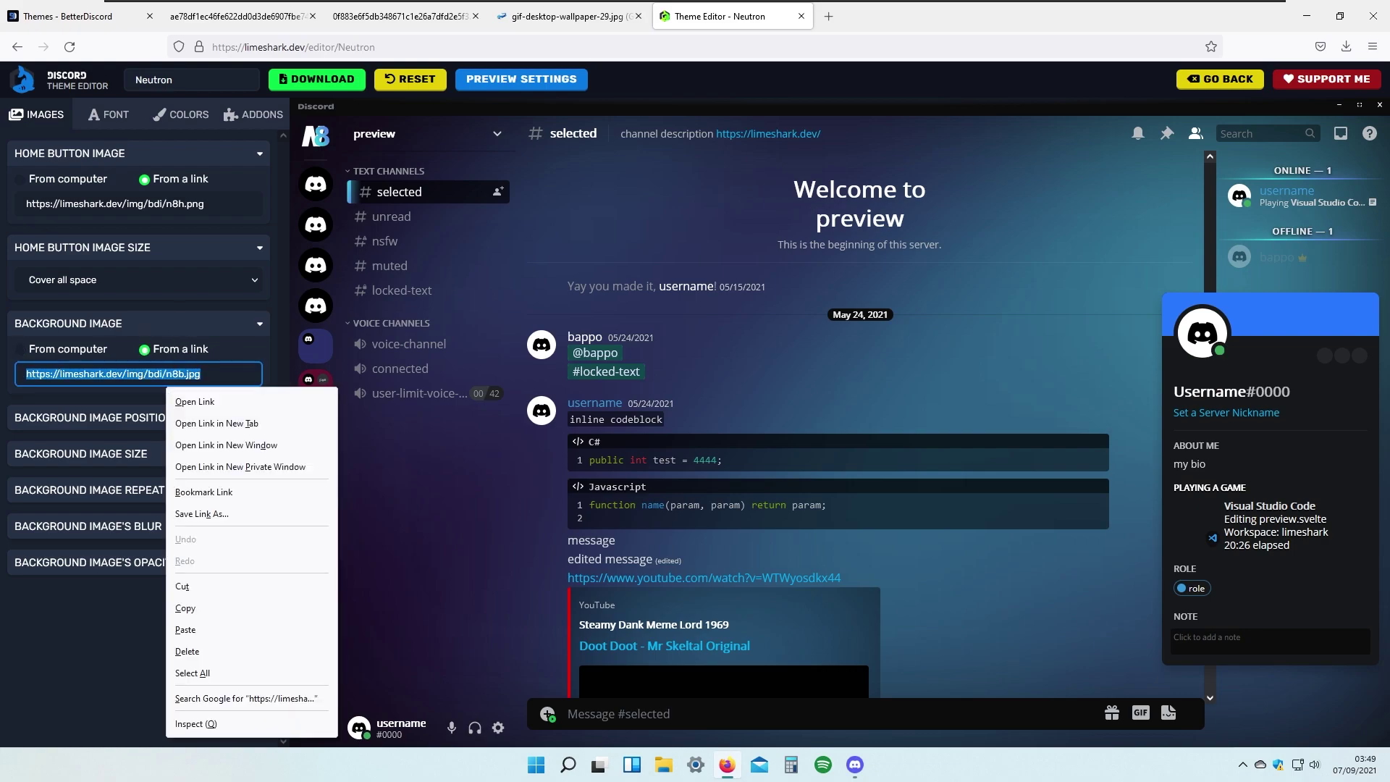
{"action": "left_click", "coordinate": [228, 505]}
{"action": "left_click", "coordinate": [829, 16]}
{"action": "right_click", "coordinate": [831, 48]}
{"action": "left_click", "coordinate": [862, 155]}
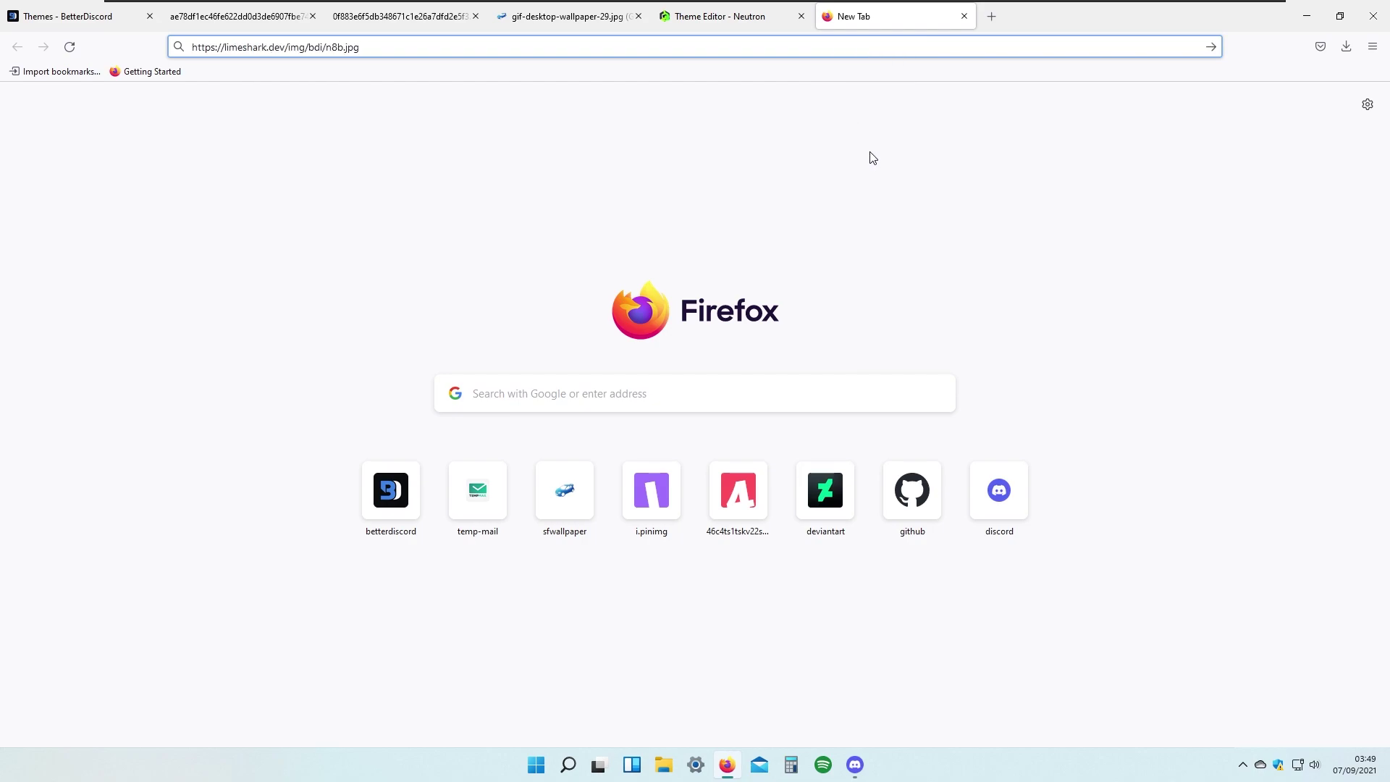
{"action": "key", "text": "Return"}
- Glance at the themes page and the Neutron editor, then return to the city GIF tab
{"action": "left_click", "coordinate": [107, 28]}
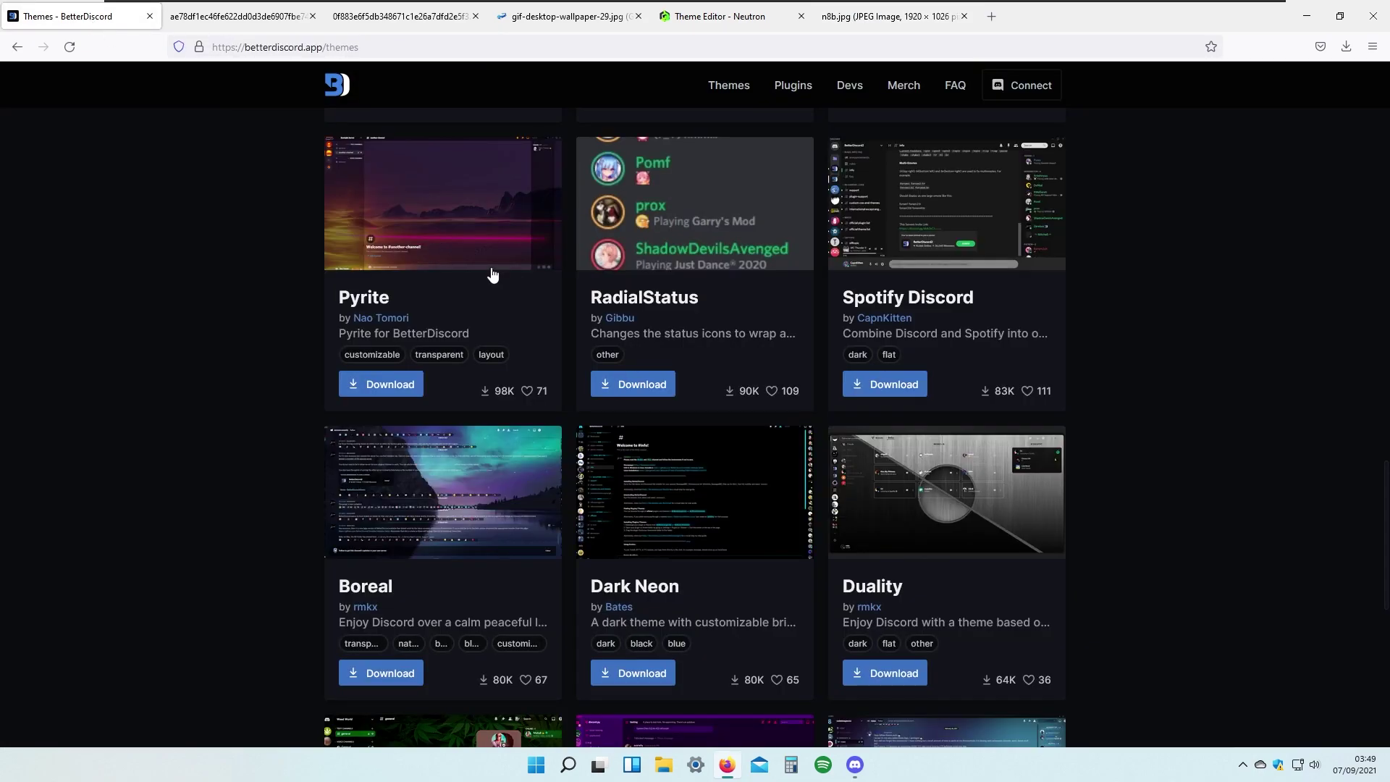
{"action": "left_click", "coordinate": [685, 28]}
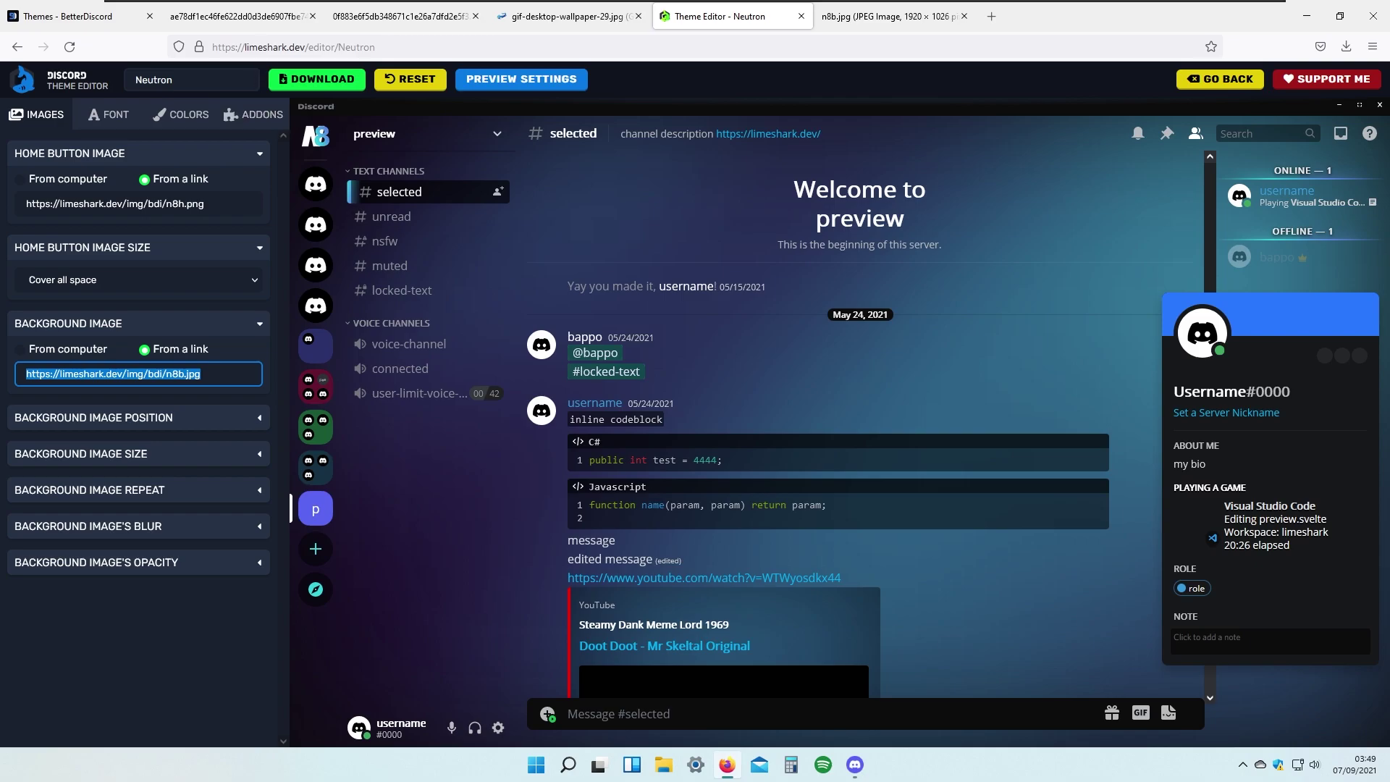
{"action": "key", "text": "ctrl+2"}
- Copy the neon cyberpunk city GIF's address, then flip to the pink city and Mario wallpaper tabs
{"action": "left_click", "coordinate": [405, 27]}
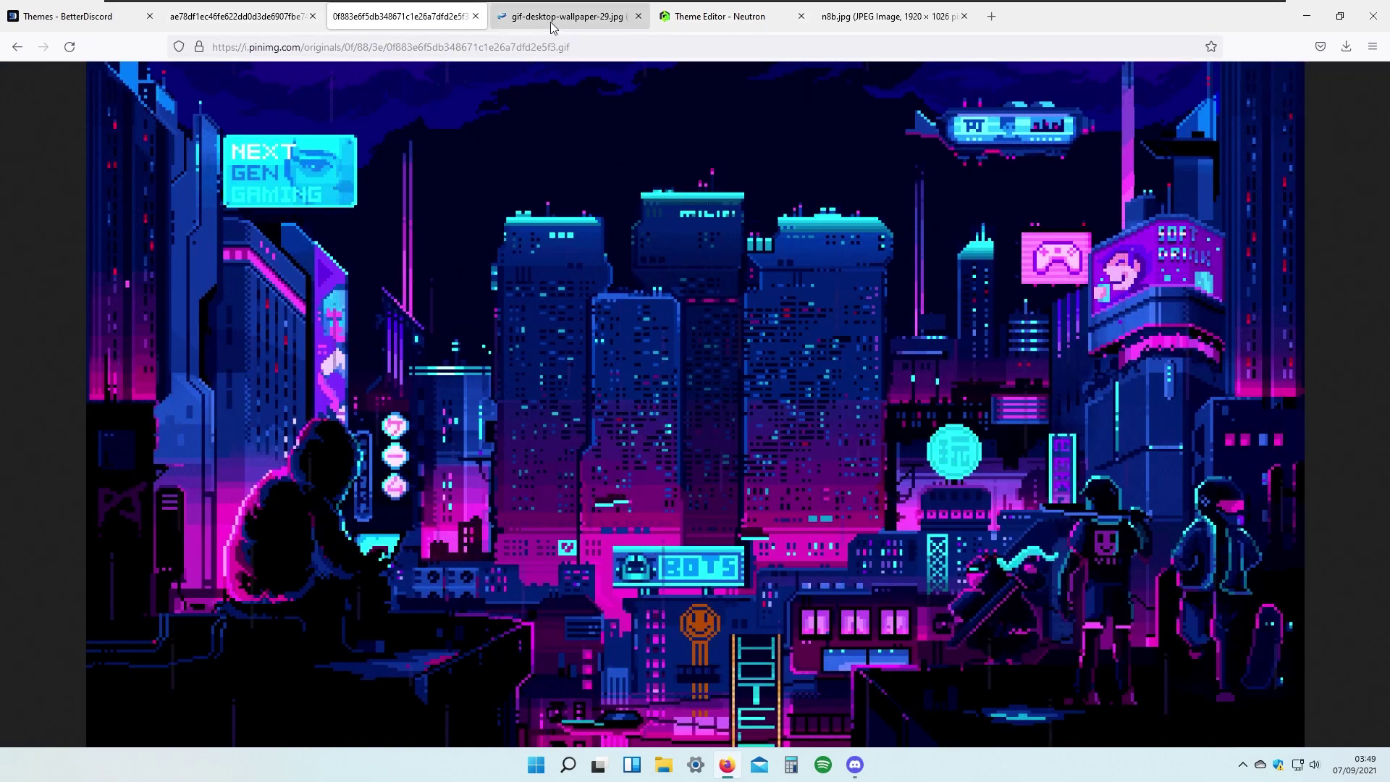
{"action": "left_click", "coordinate": [555, 26]}
{"action": "left_click", "coordinate": [405, 26]}
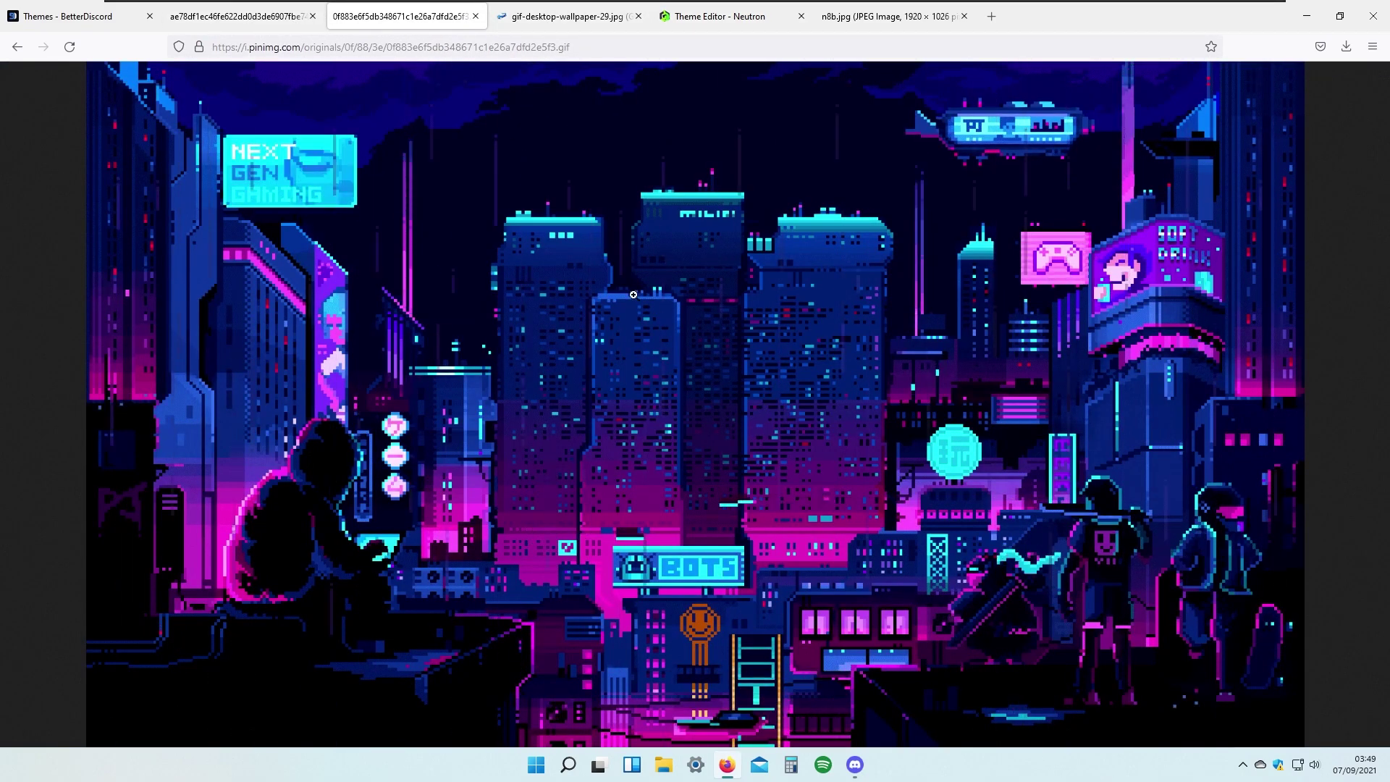
{"action": "left_click", "coordinate": [579, 46]}
{"action": "right_click", "coordinate": [586, 48]}
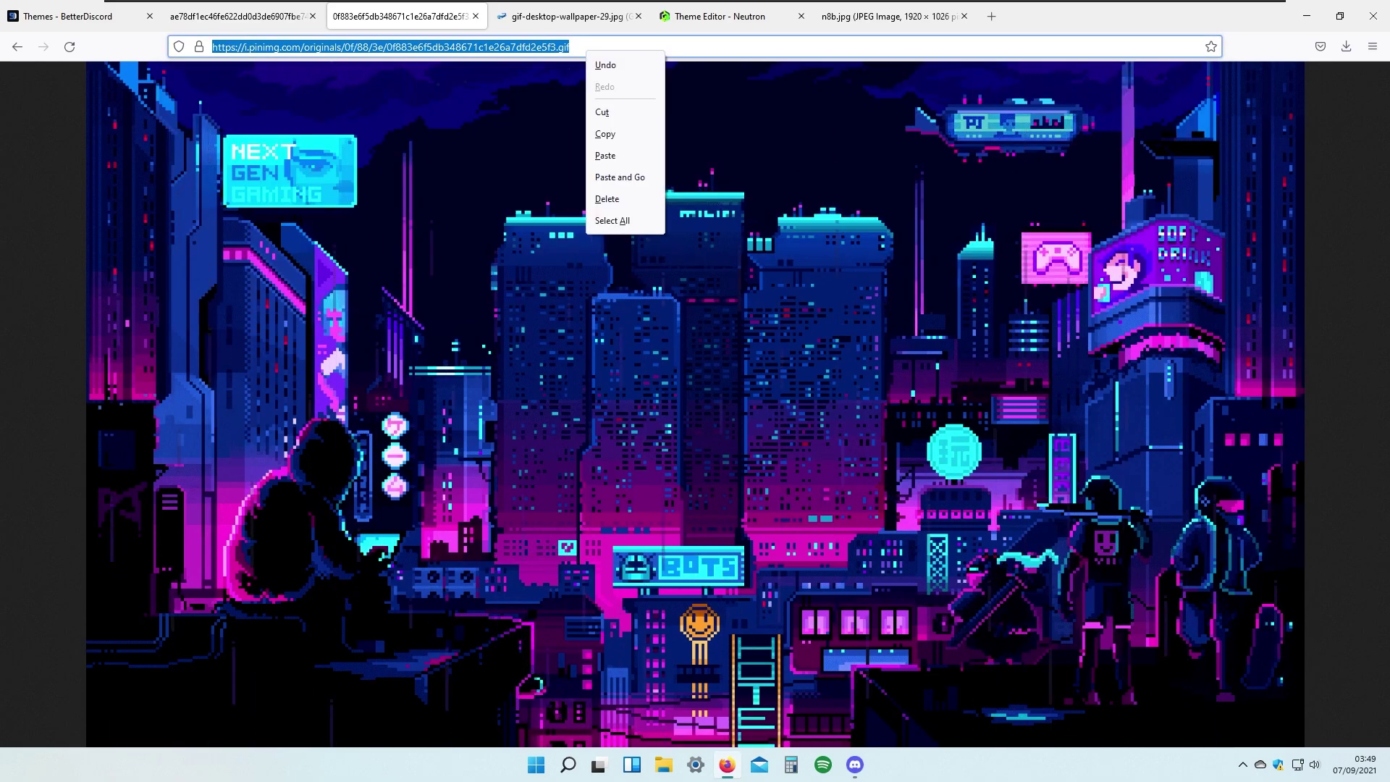
{"action": "left_click", "coordinate": [627, 135]}
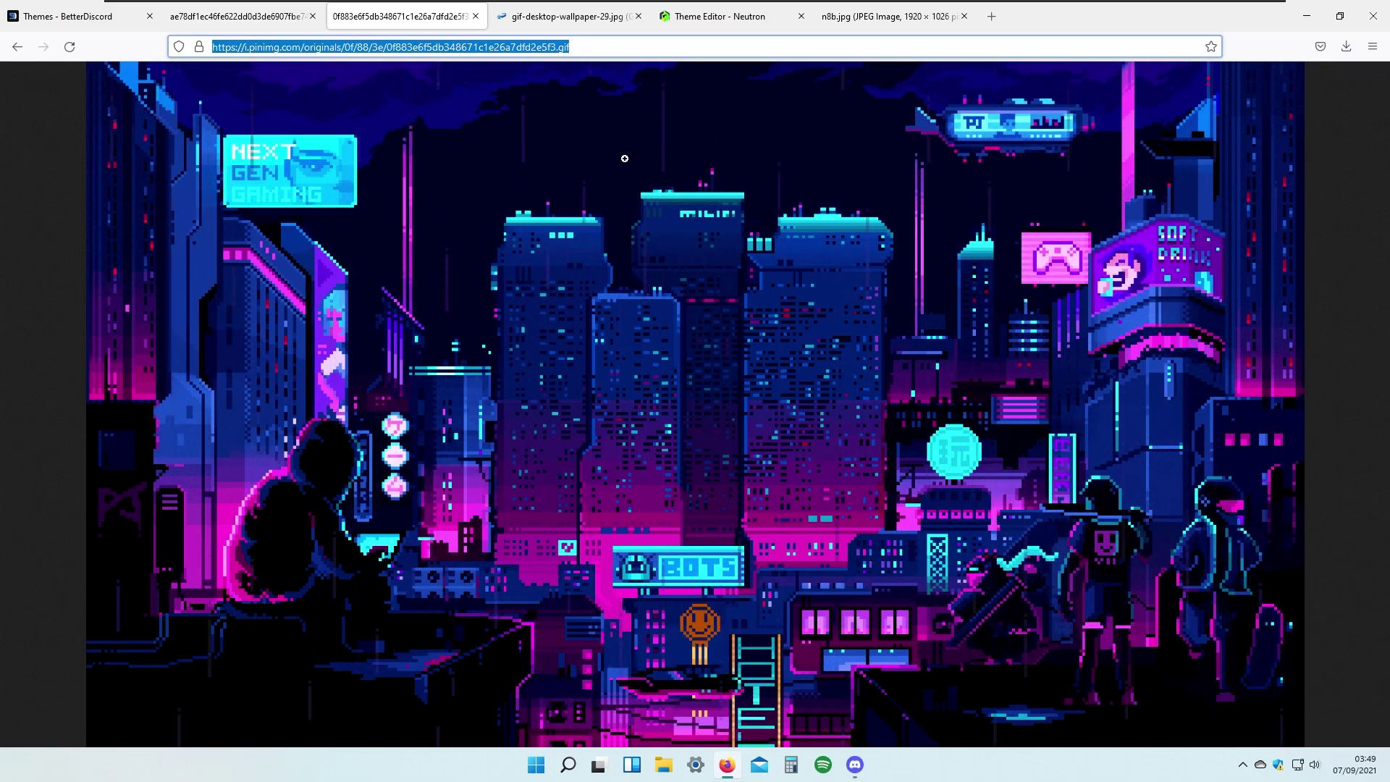
{"action": "key", "text": "ctrl+shift+Tab"}
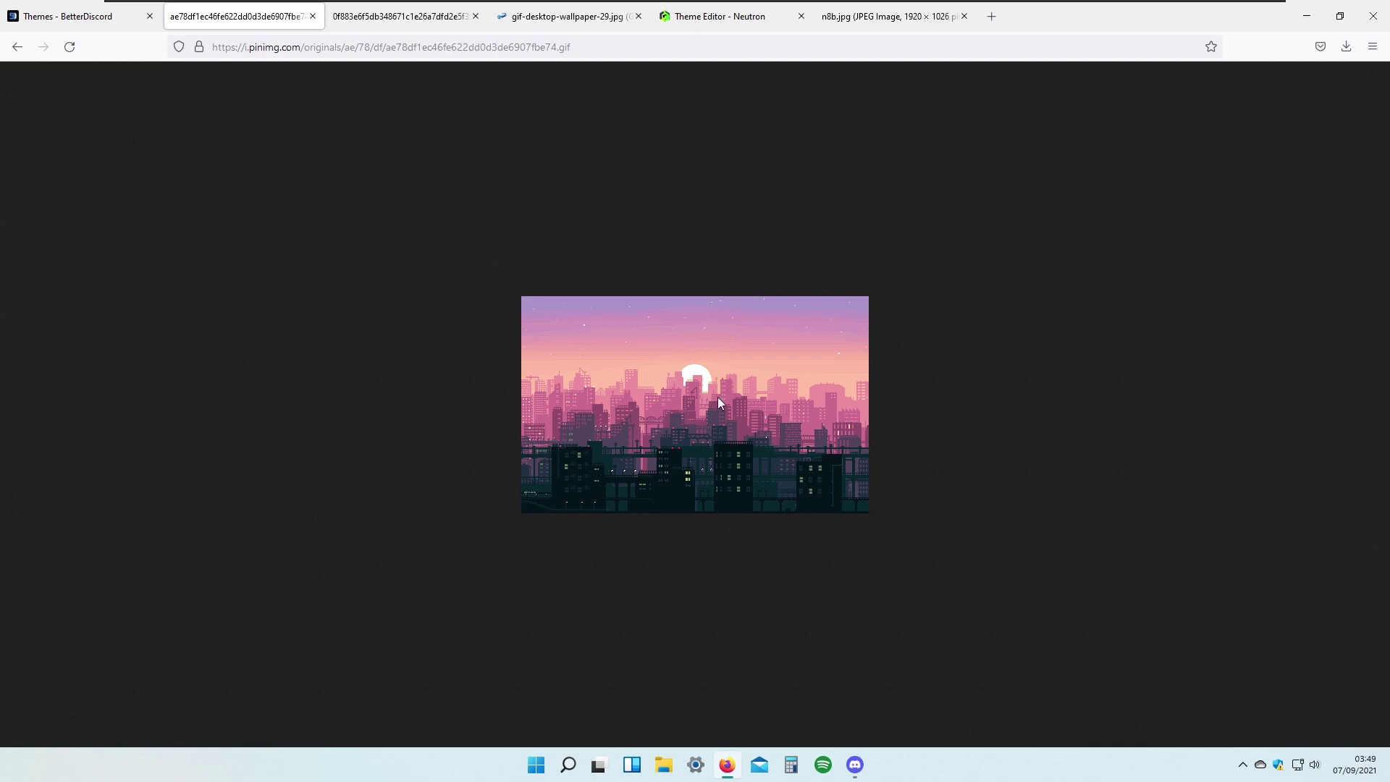
{"action": "key", "text": "ctrl+Tab"}
{"action": "key", "text": "ctrl+Tab"}
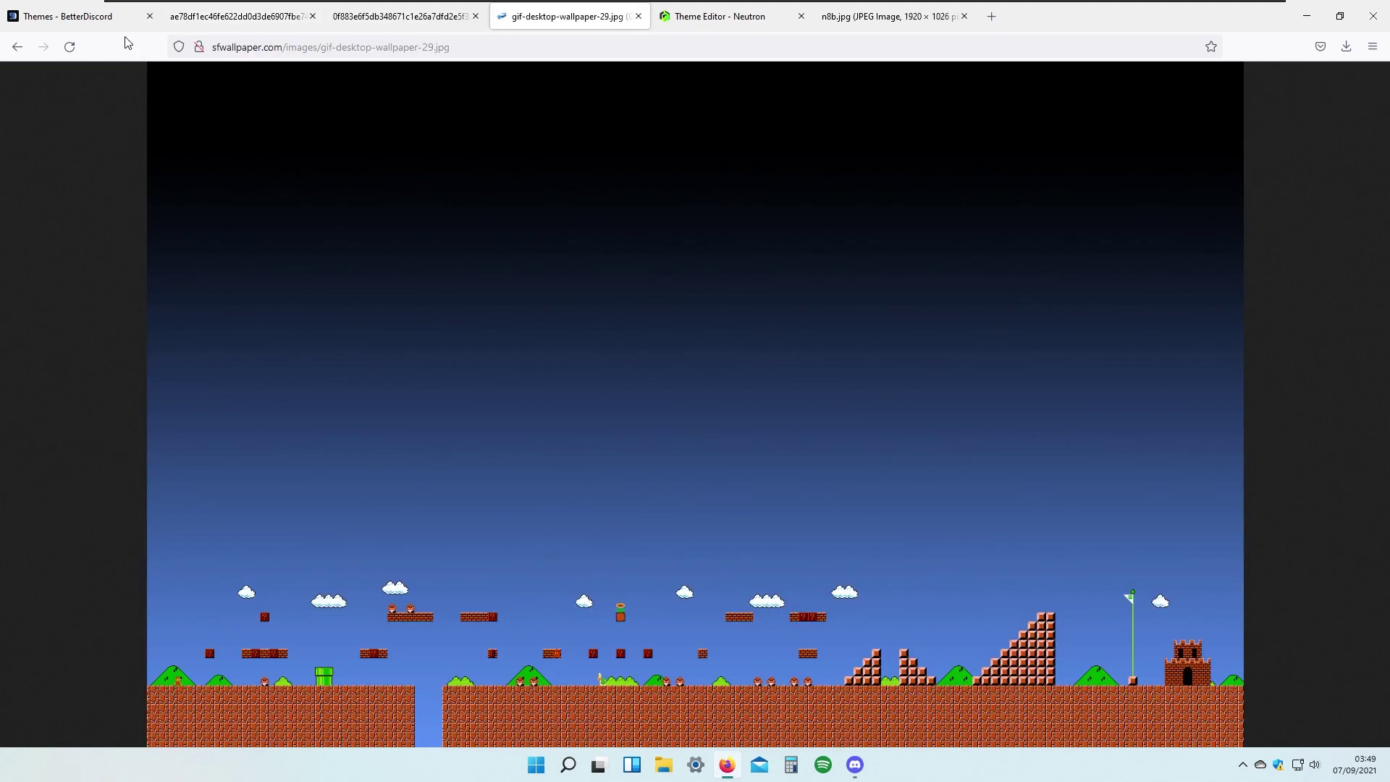
- Paste the cyberpunk GIF link into Neutron's Background Image URL and expand its Blur setting
{"action": "left_click", "coordinate": [684, 20]}
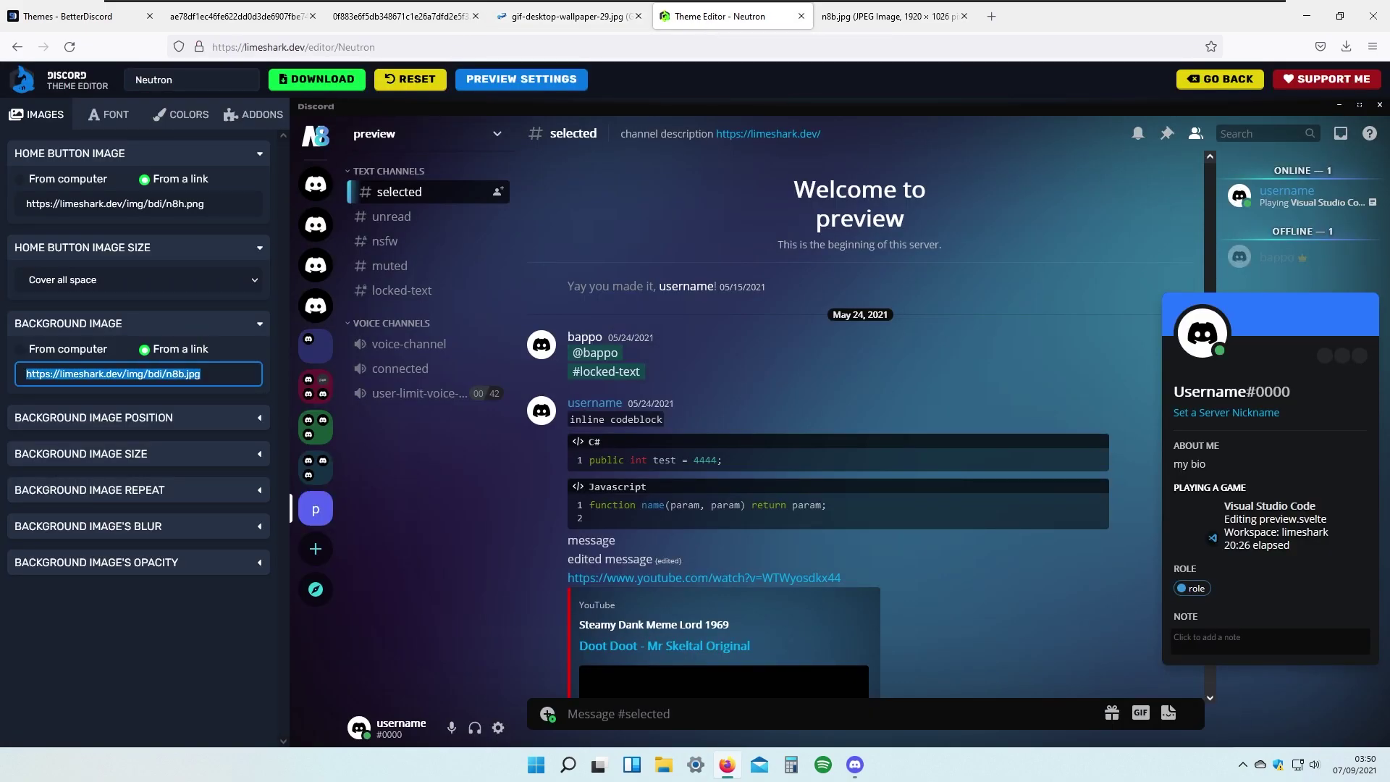
{"action": "right_click", "coordinate": [219, 374]}
{"action": "left_click", "coordinate": [239, 612]}
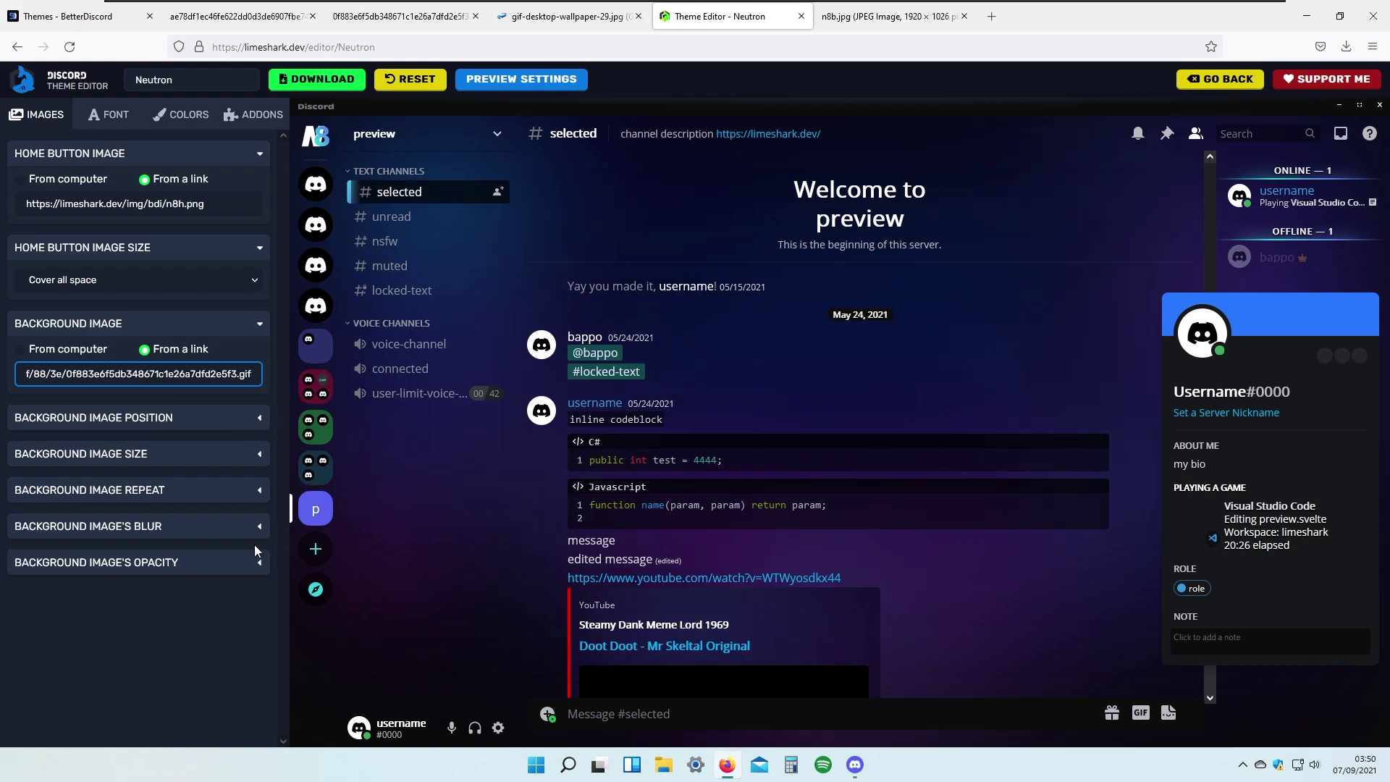
{"action": "left_click", "coordinate": [176, 536]}
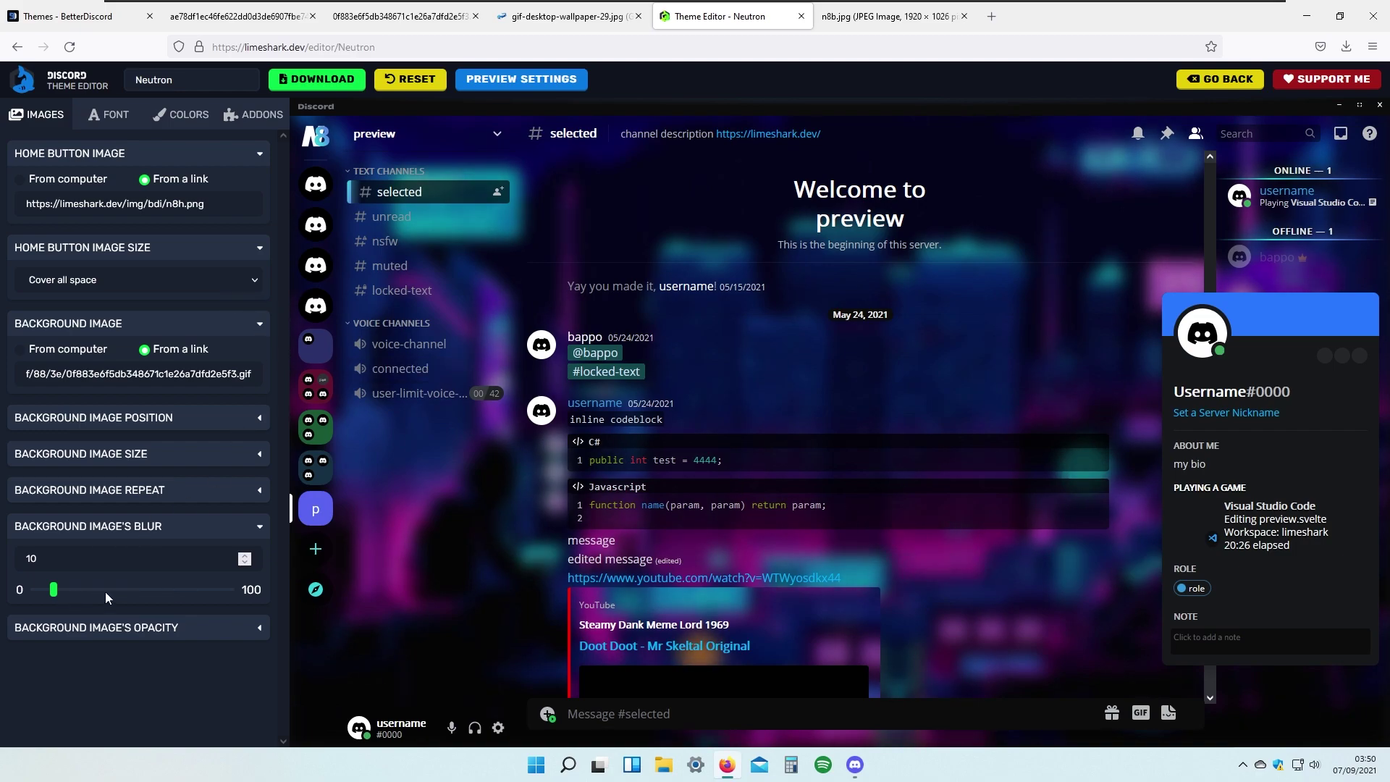
- Drag the Background Image Blur slider down to exactly 10
{"action": "left_click_drag", "start_coordinate": [58, 593], "coordinate": [176, 601]}
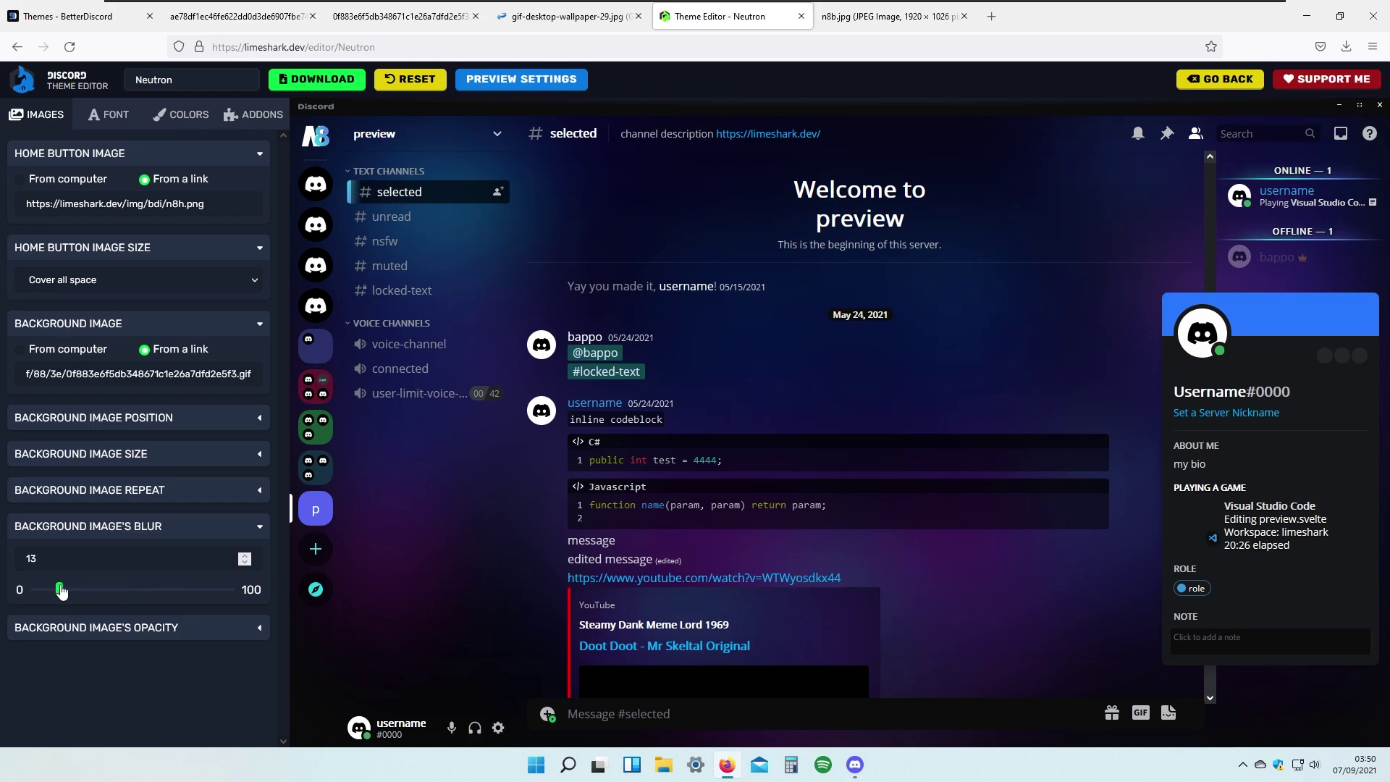
{"action": "left_click_drag", "start_coordinate": [56, 592], "coordinate": [53, 592]}
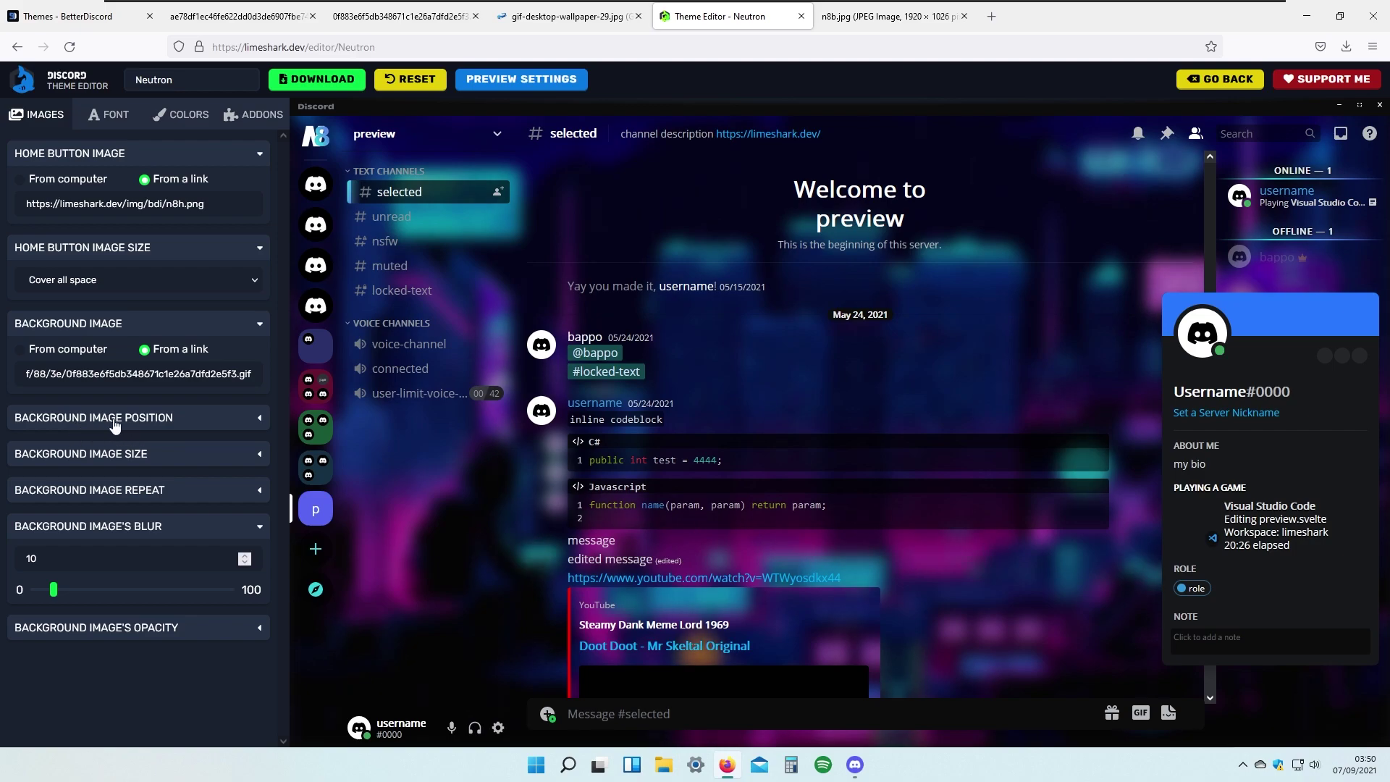
- Leave the Background Image Position set to Center
{"action": "left_click", "coordinate": [72, 426]}
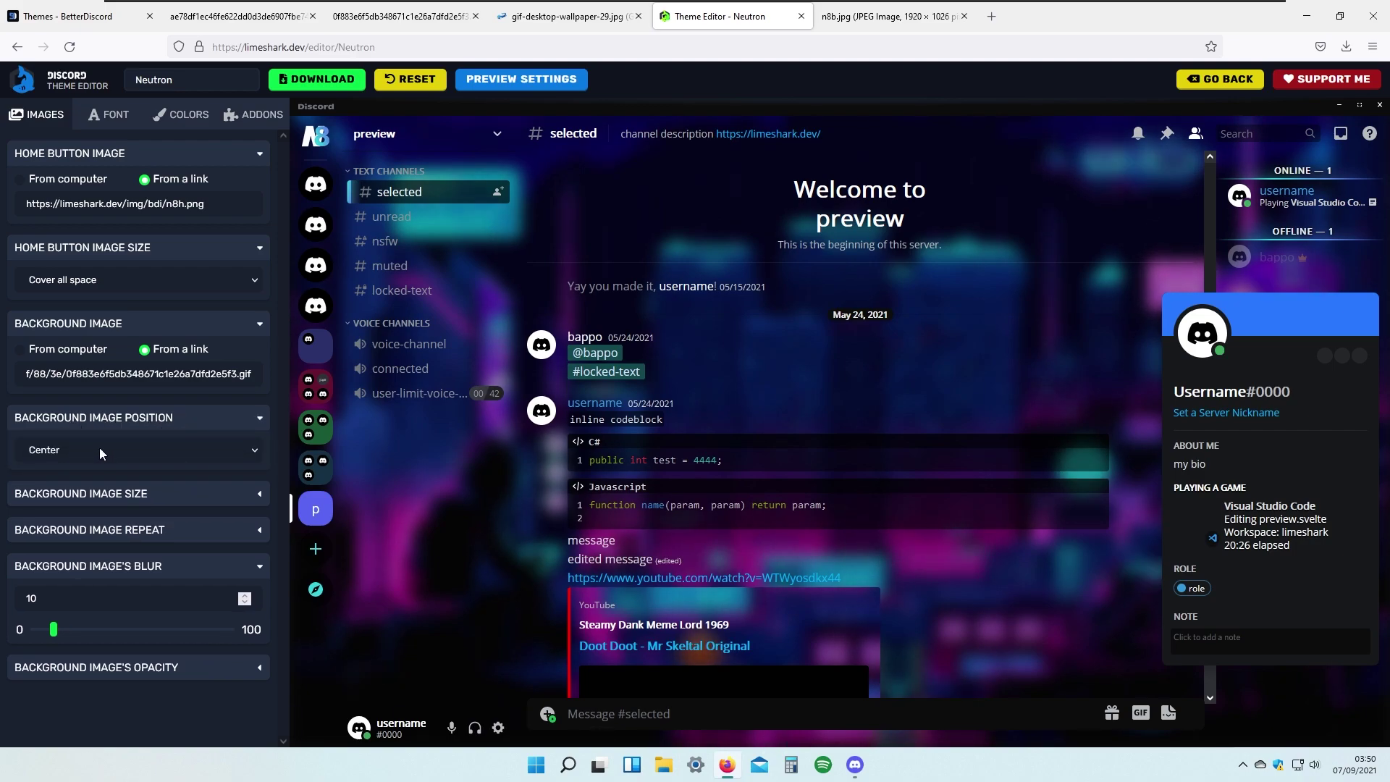
{"action": "left_click", "coordinate": [204, 458]}
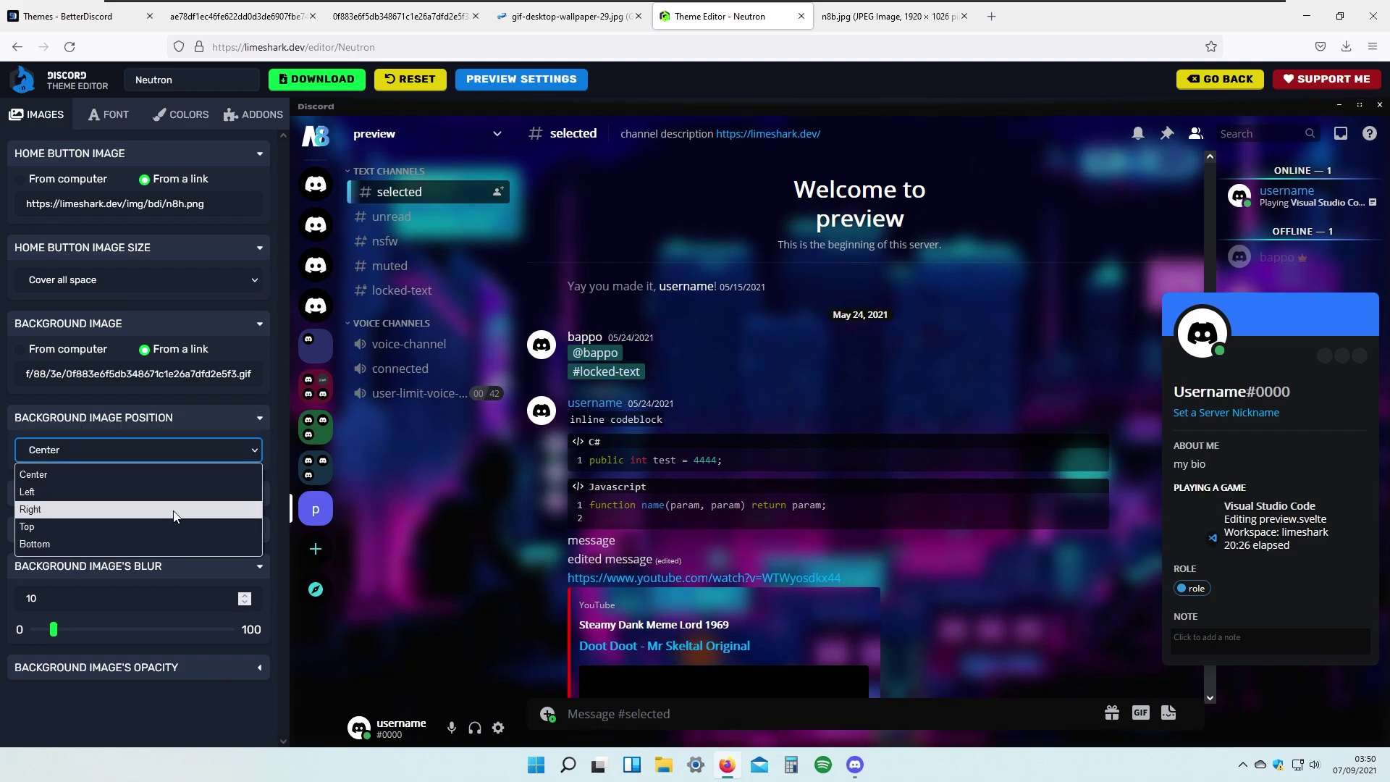
{"action": "left_click", "coordinate": [154, 476]}
{"action": "left_click", "coordinate": [258, 418]}
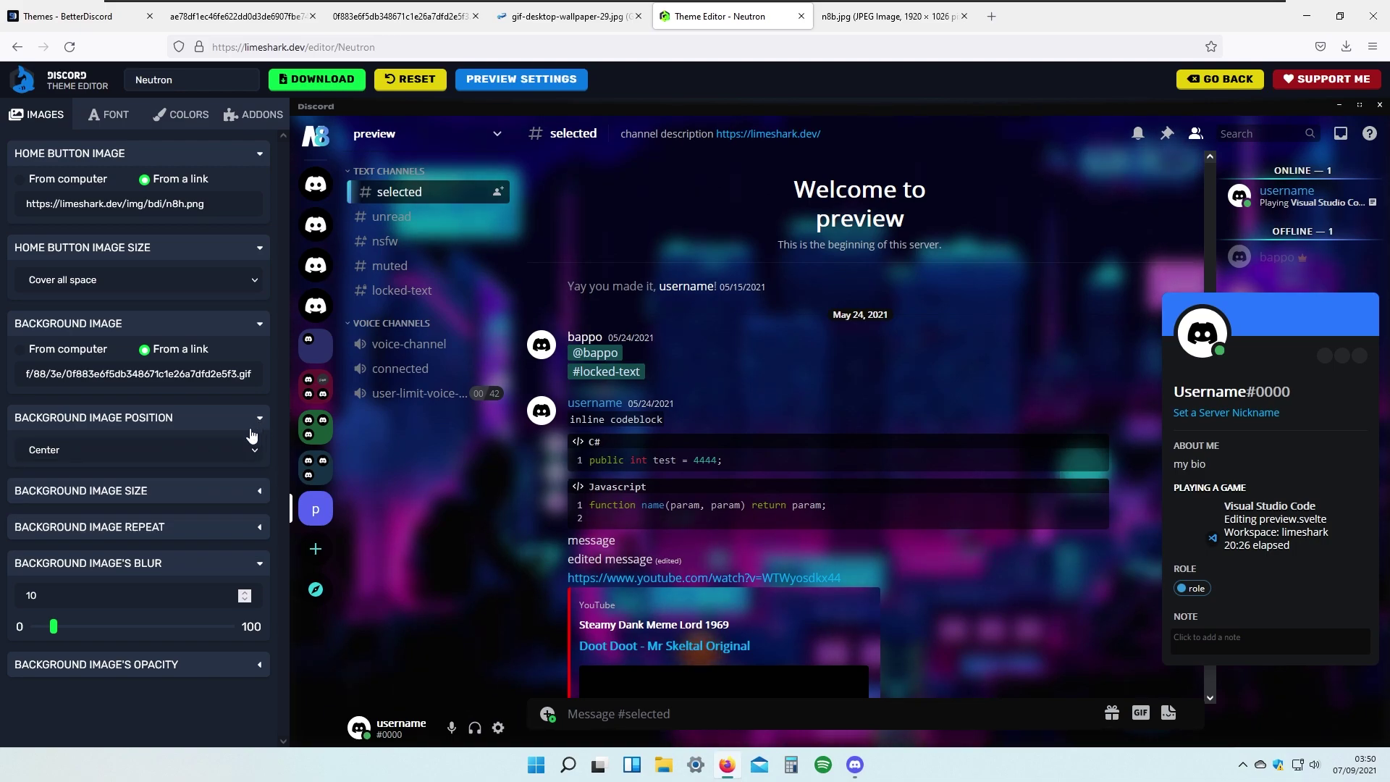
- Try the whole-image and stretch background sizes, then return to Cover all space
{"action": "left_click", "coordinate": [207, 455]}
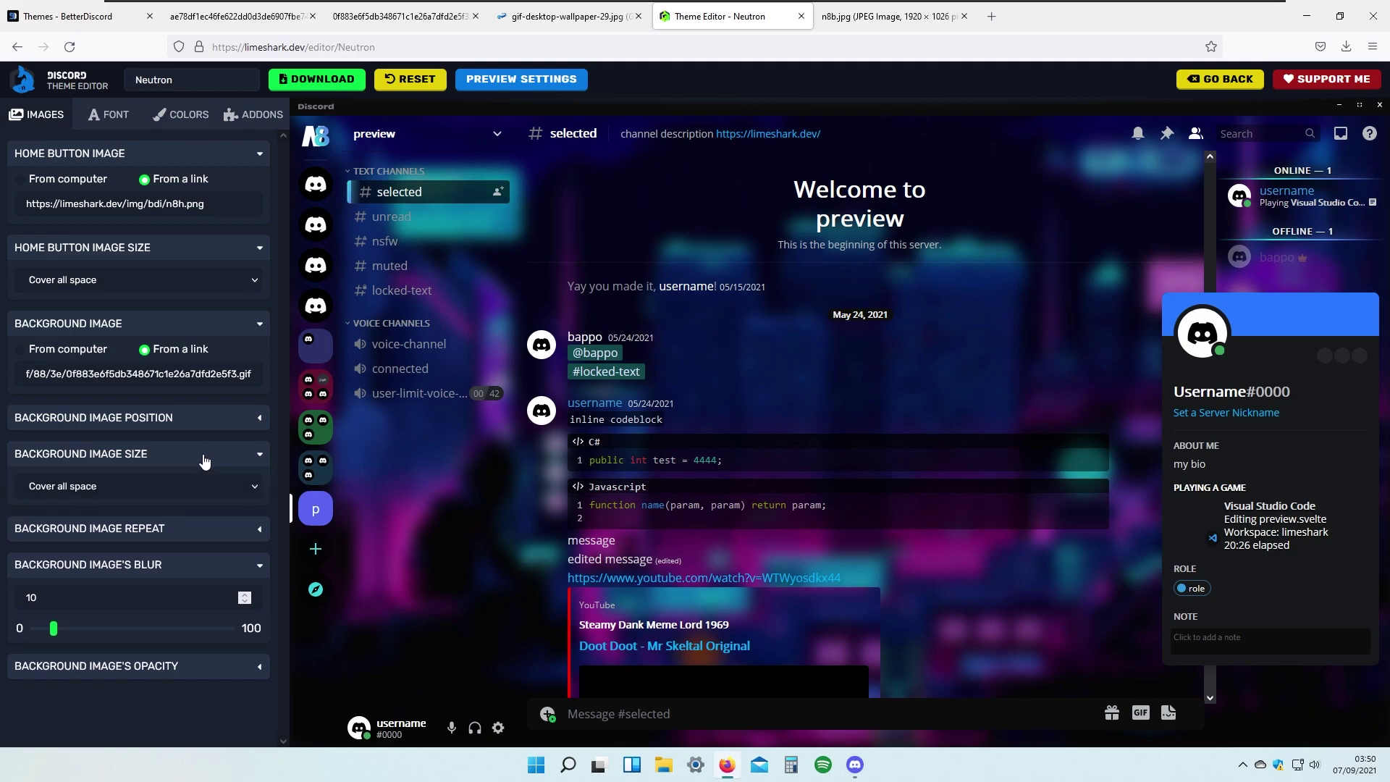
{"action": "left_click", "coordinate": [141, 489]}
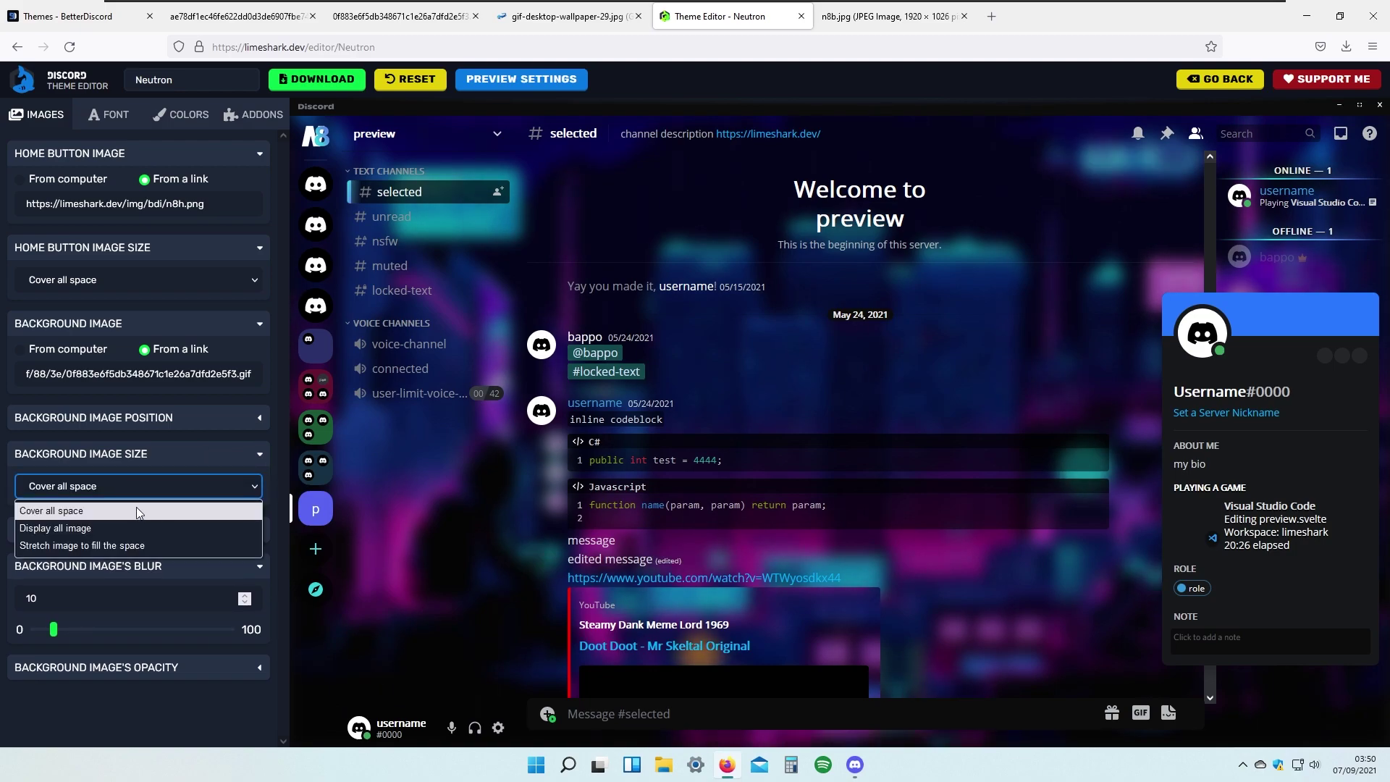
{"action": "left_click", "coordinate": [139, 528]}
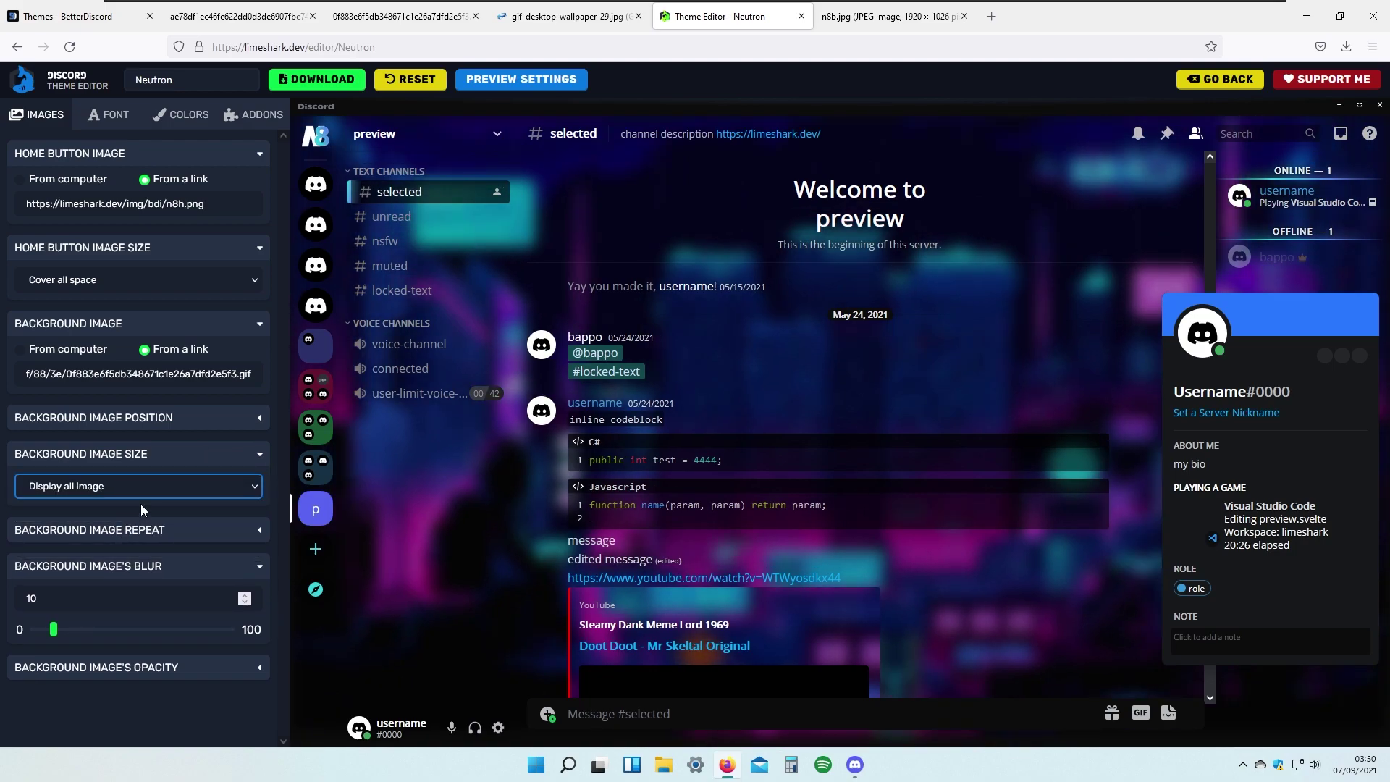
{"action": "left_click", "coordinate": [178, 485]}
{"action": "left_click", "coordinate": [145, 546]}
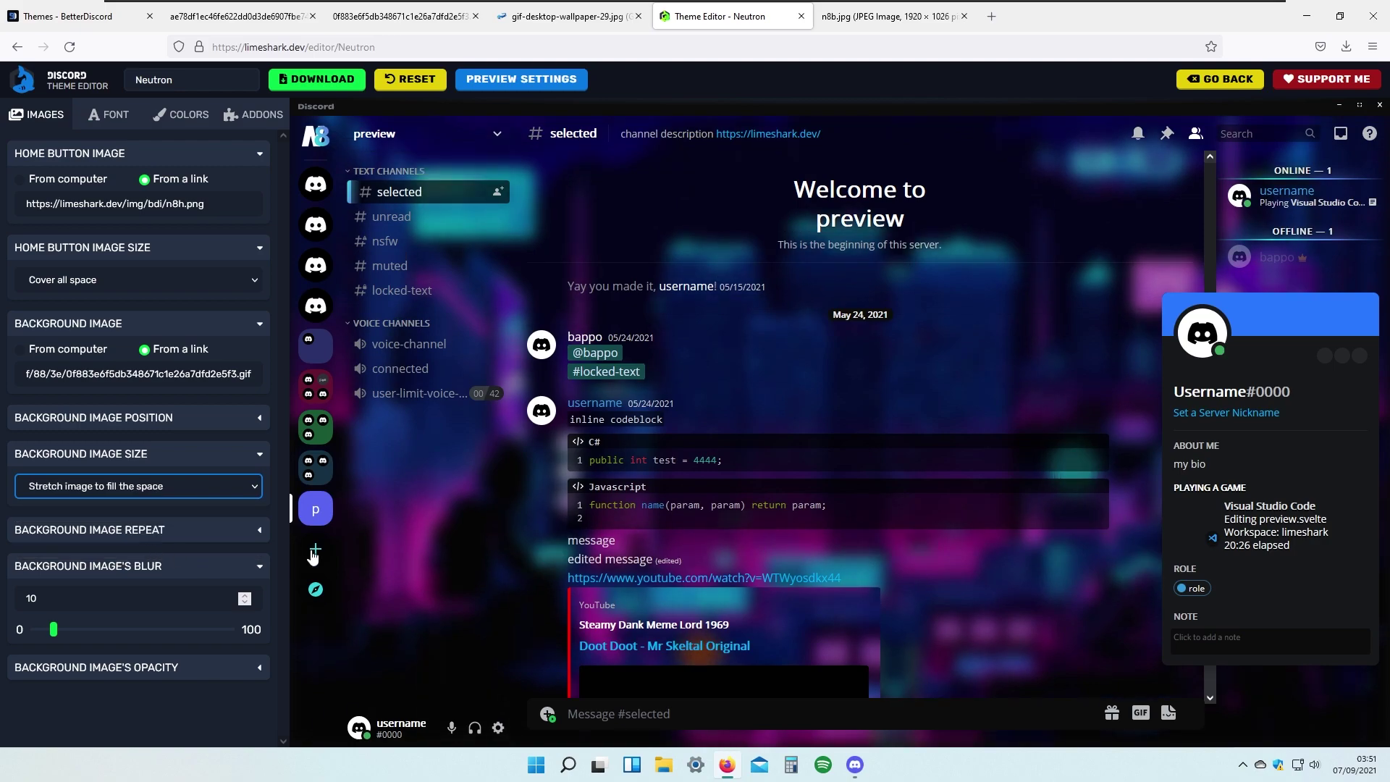
{"action": "left_click", "coordinate": [139, 486]}
{"action": "left_click", "coordinate": [108, 510]}
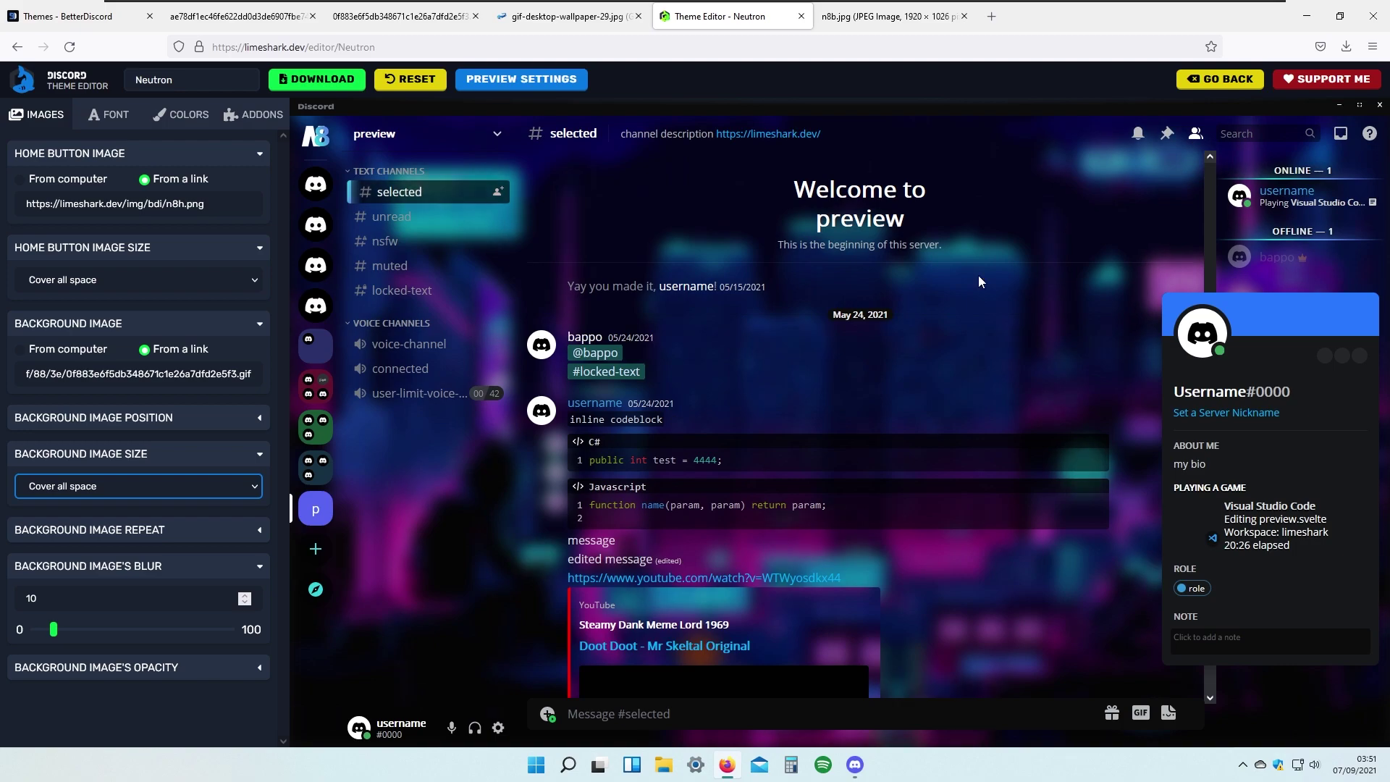
- Try the Background Image Repeat options: repeat, repeat horizontally and repeat vertically
{"action": "left_click", "coordinate": [200, 534]}
{"action": "left_click", "coordinate": [149, 563]}
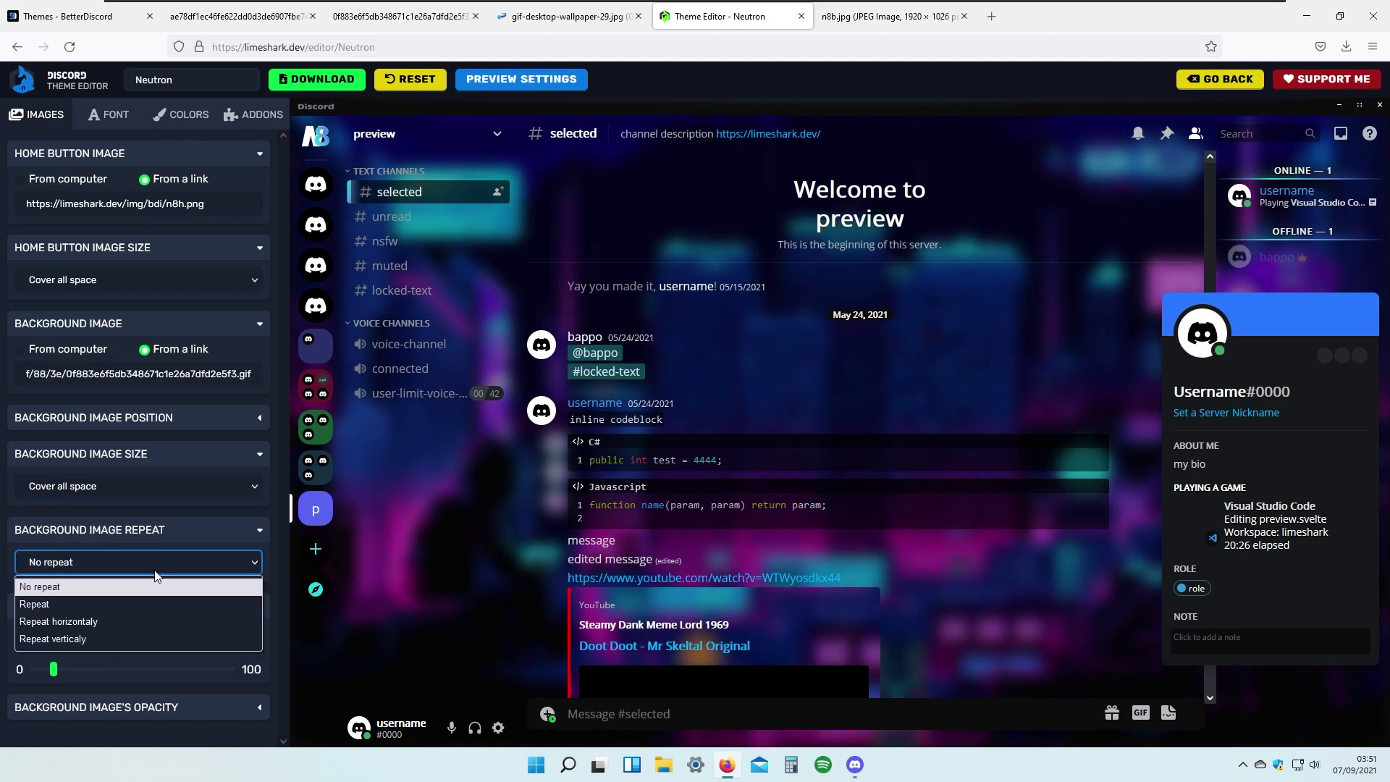
{"action": "left_click", "coordinate": [149, 601]}
{"action": "left_click", "coordinate": [160, 565]}
{"action": "left_click", "coordinate": [160, 620]}
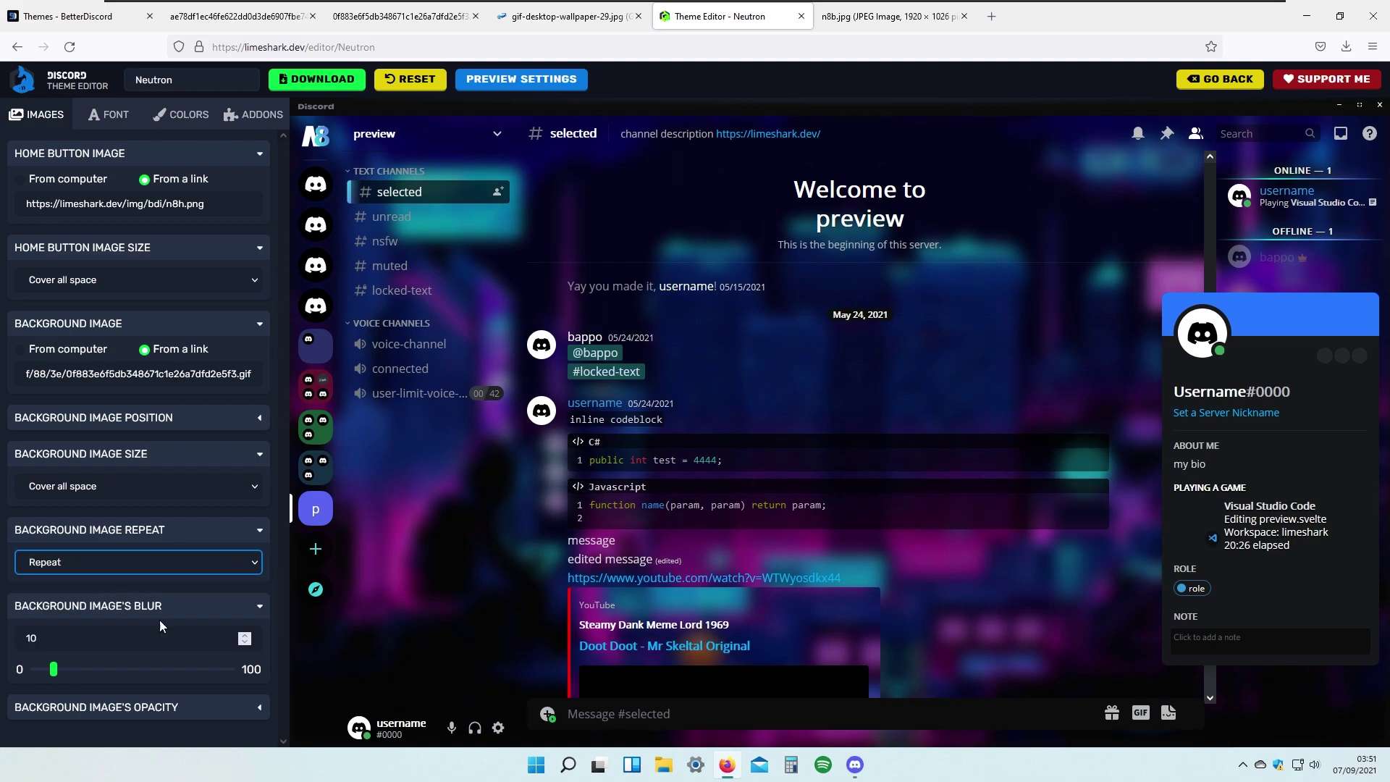
{"action": "left_click", "coordinate": [180, 563]}
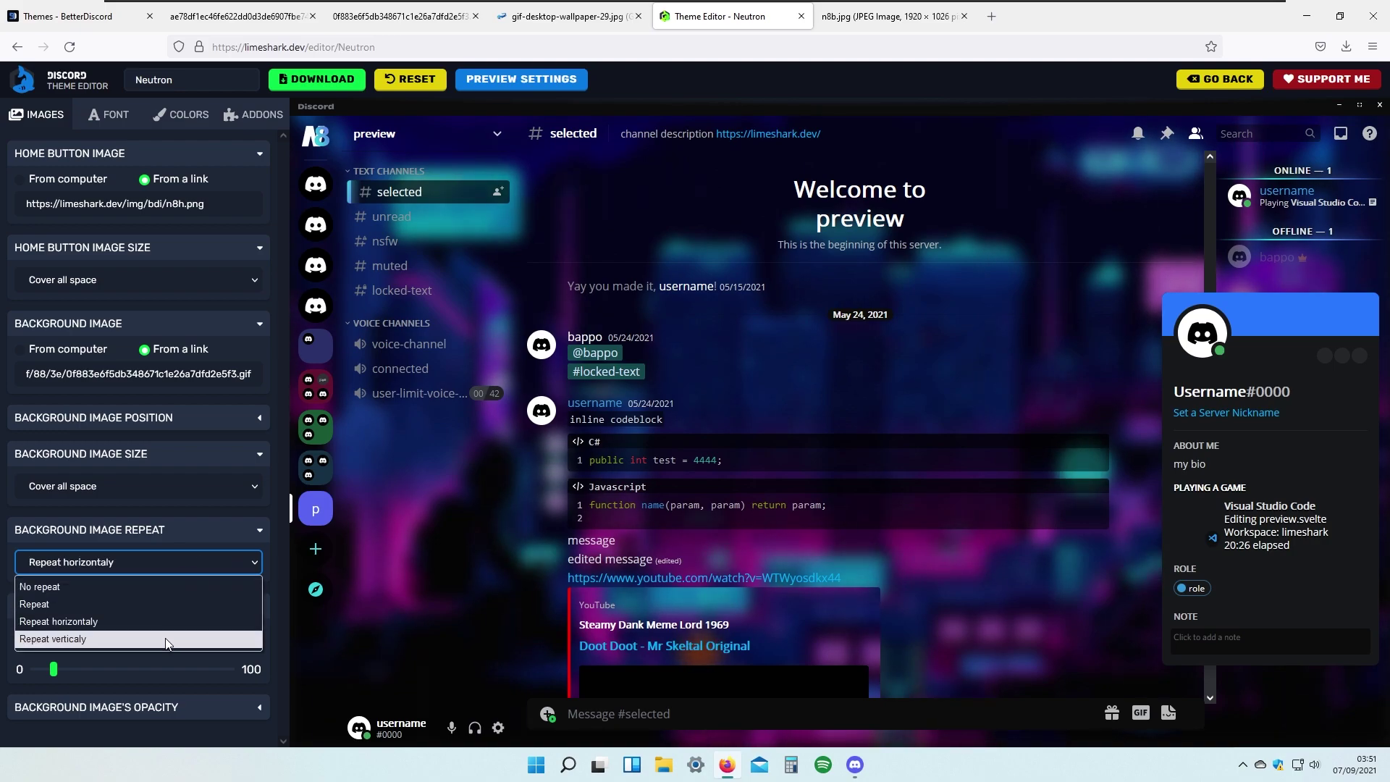
{"action": "left_click", "coordinate": [166, 621]}
{"action": "left_click", "coordinate": [172, 562]}
{"action": "left_click", "coordinate": [160, 638]}
- Set Background Image Repeat to 'No repeat'
{"action": "left_click", "coordinate": [168, 562]}
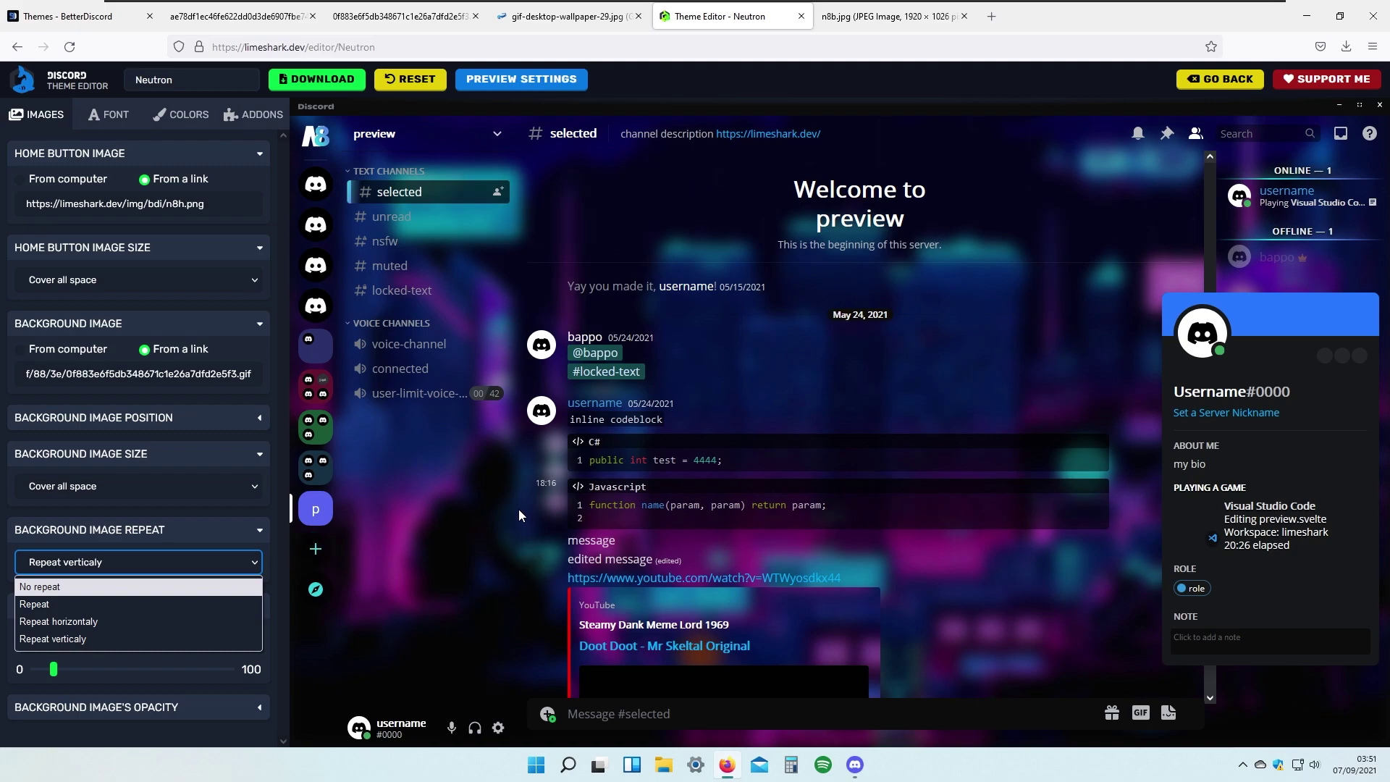
{"action": "left_click", "coordinate": [190, 563]}
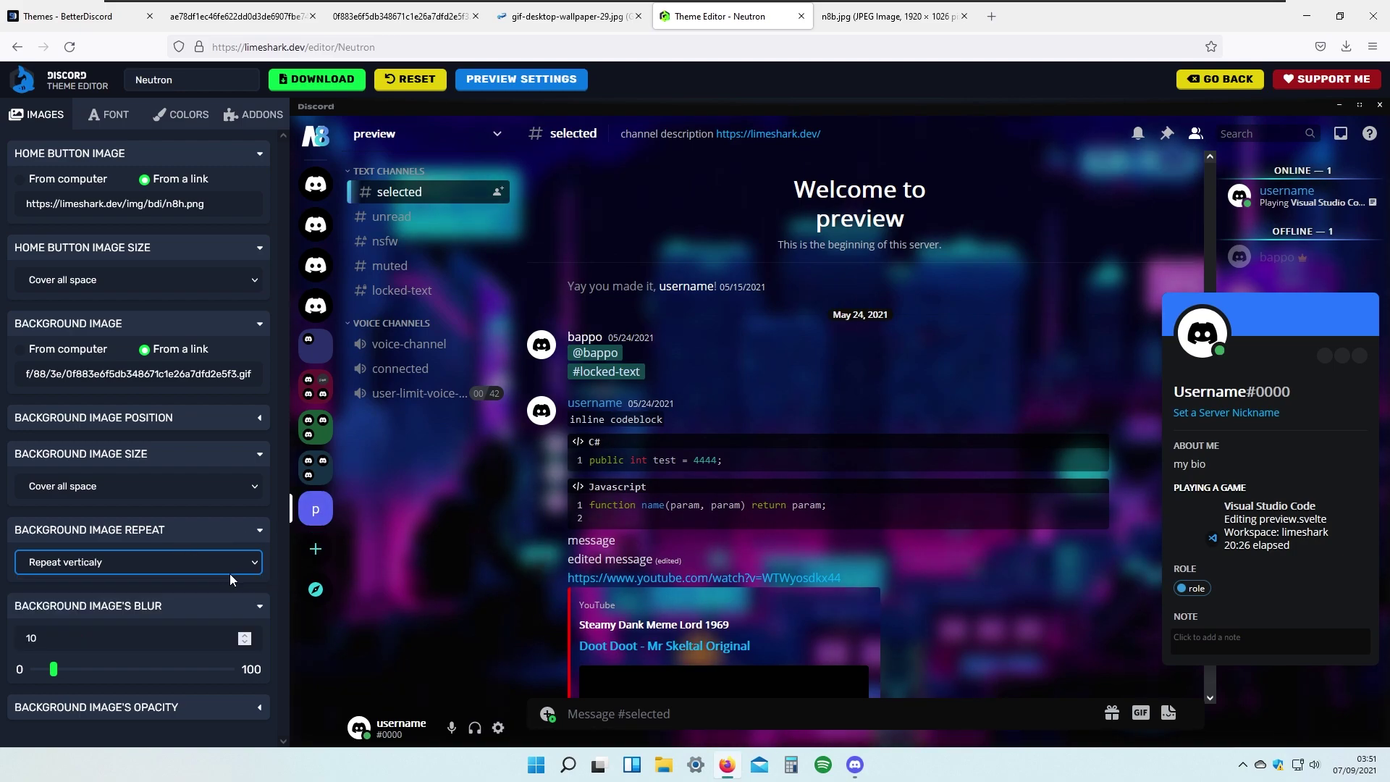
{"action": "left_click", "coordinate": [203, 564]}
{"action": "left_click", "coordinate": [126, 585]}
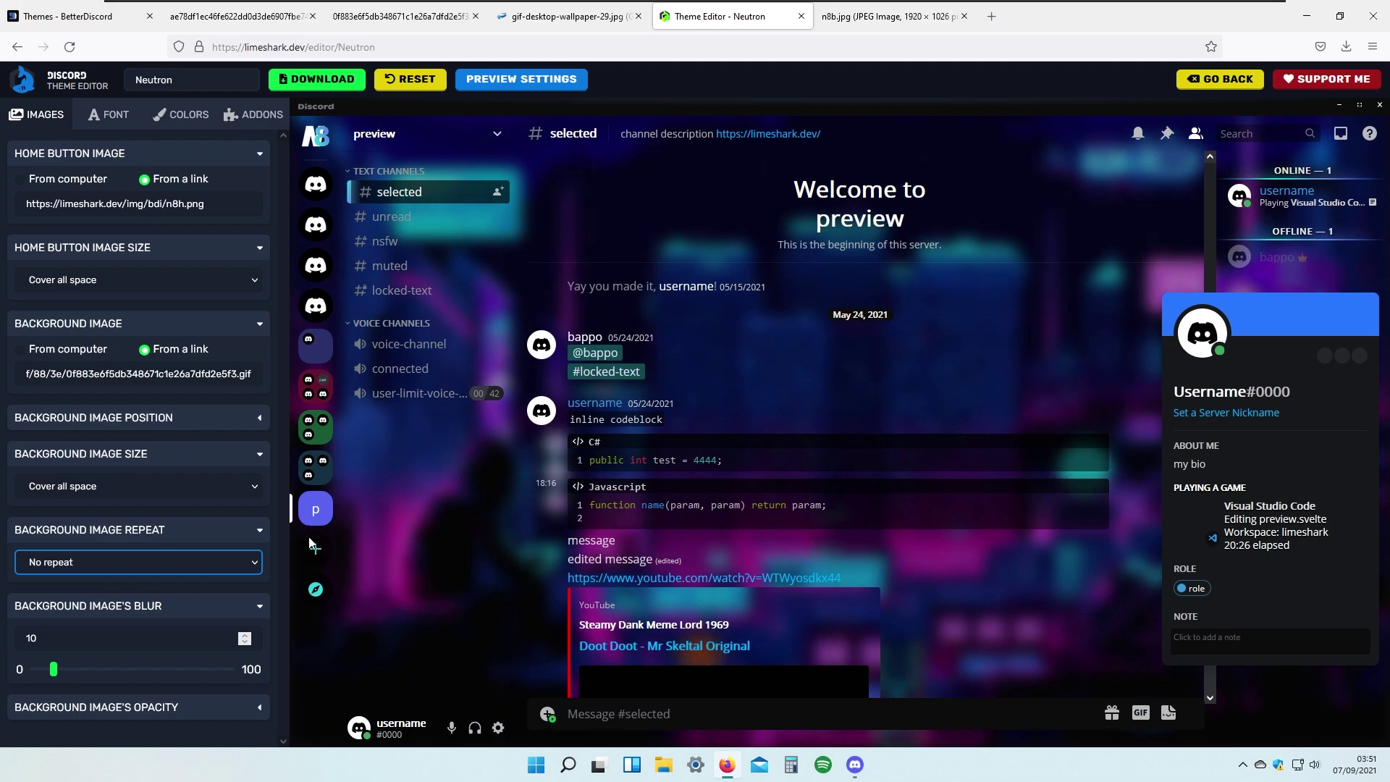
- Collapse the background Repeat and Blur settings sections
{"action": "left_click", "coordinate": [64, 530]}
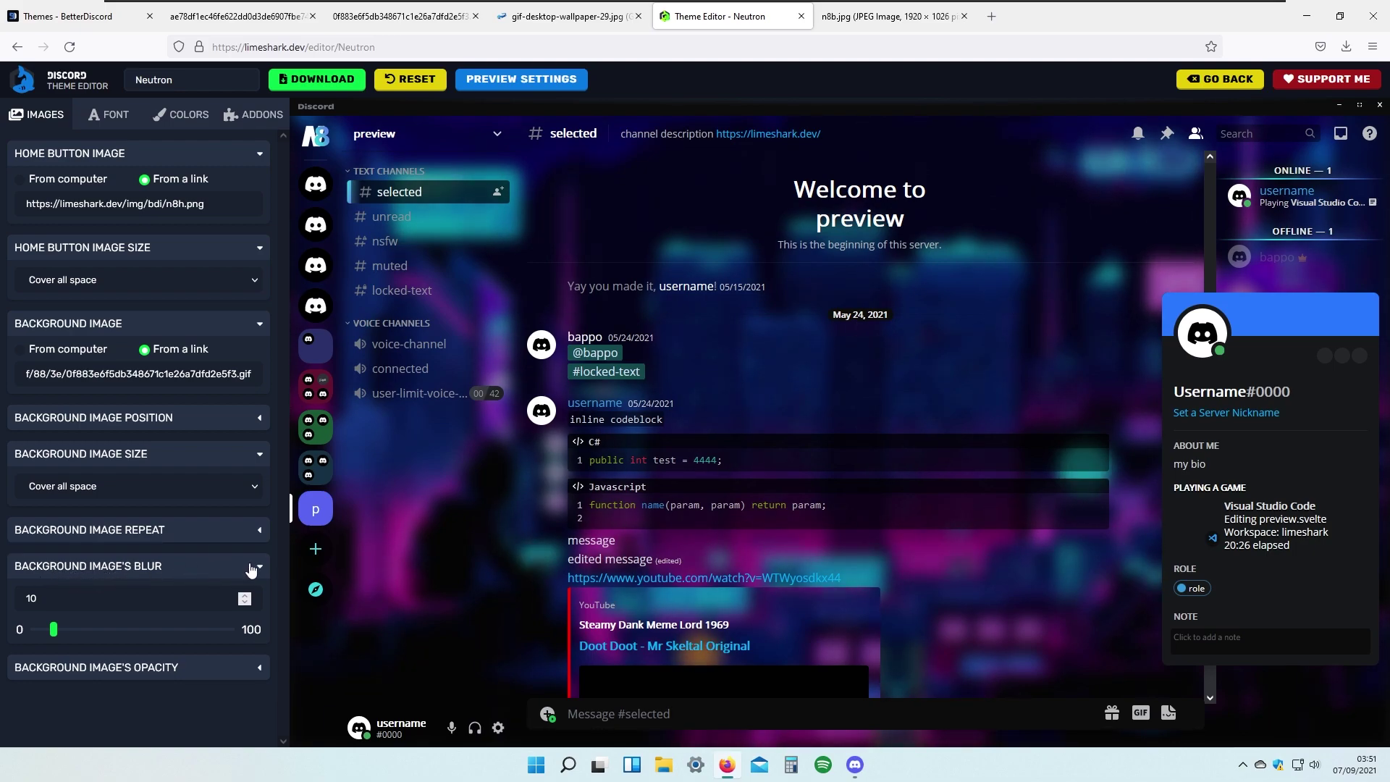
{"action": "left_click", "coordinate": [82, 568]}
{"action": "left_click", "coordinate": [260, 568]}
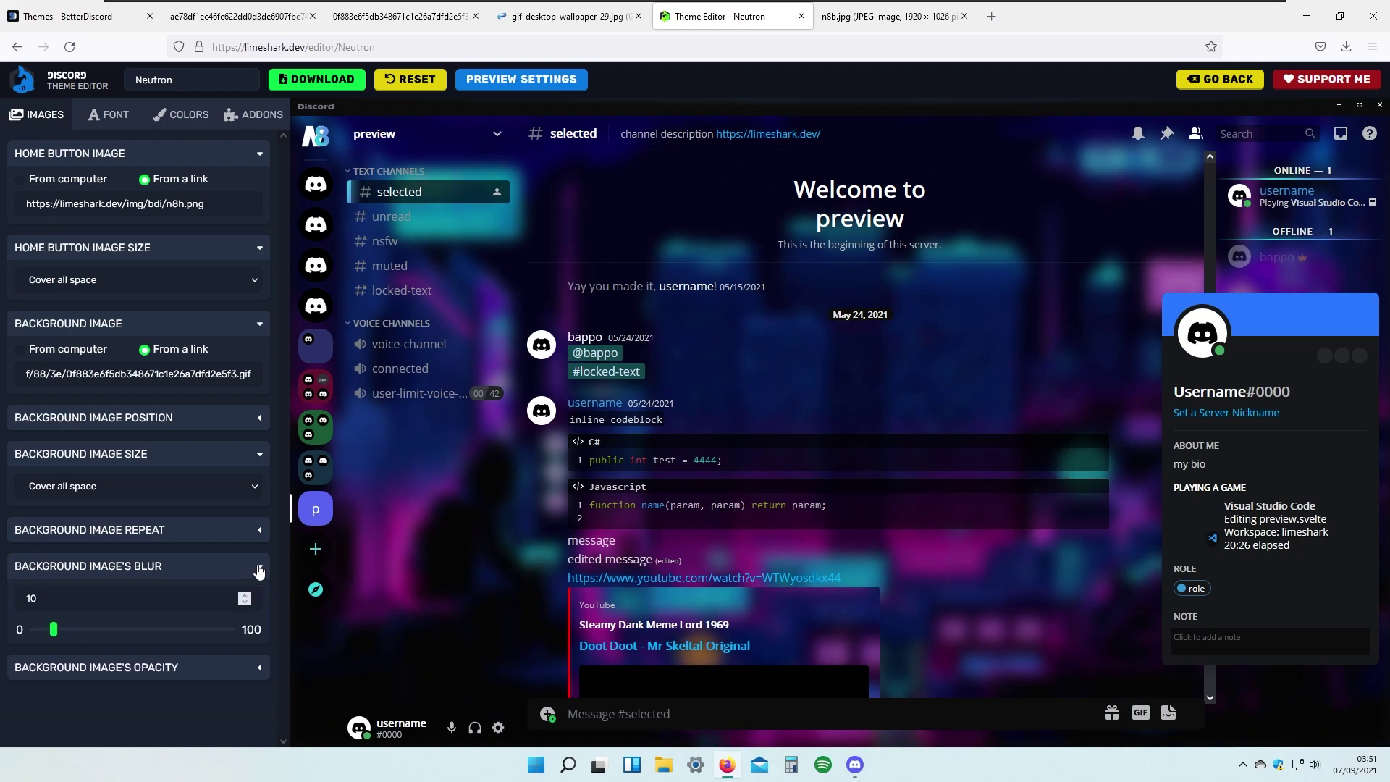
{"action": "left_click", "coordinate": [259, 569]}
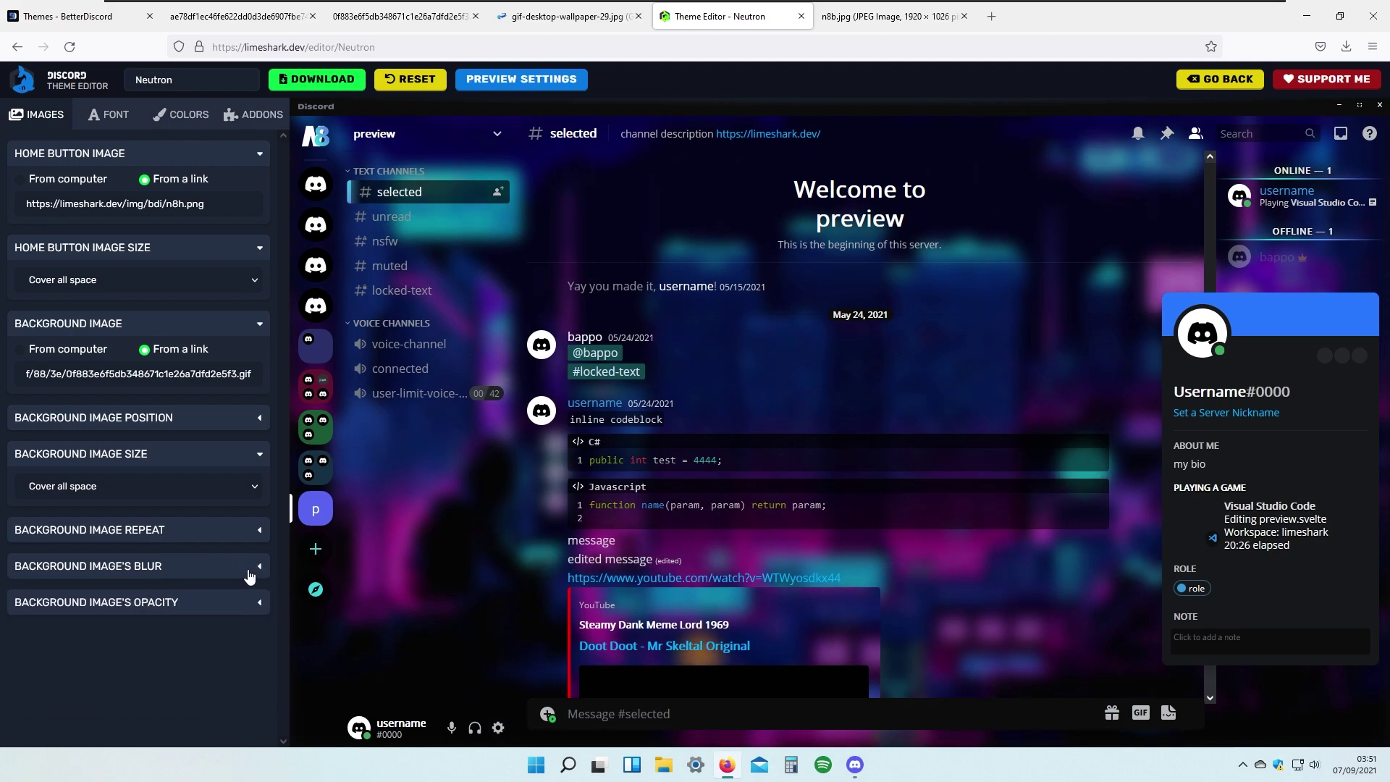
- Drag the Background Image Opacity slider from 0.65 down to 0.4 and check the dimmed GIF
{"action": "left_click", "coordinate": [36, 606]}
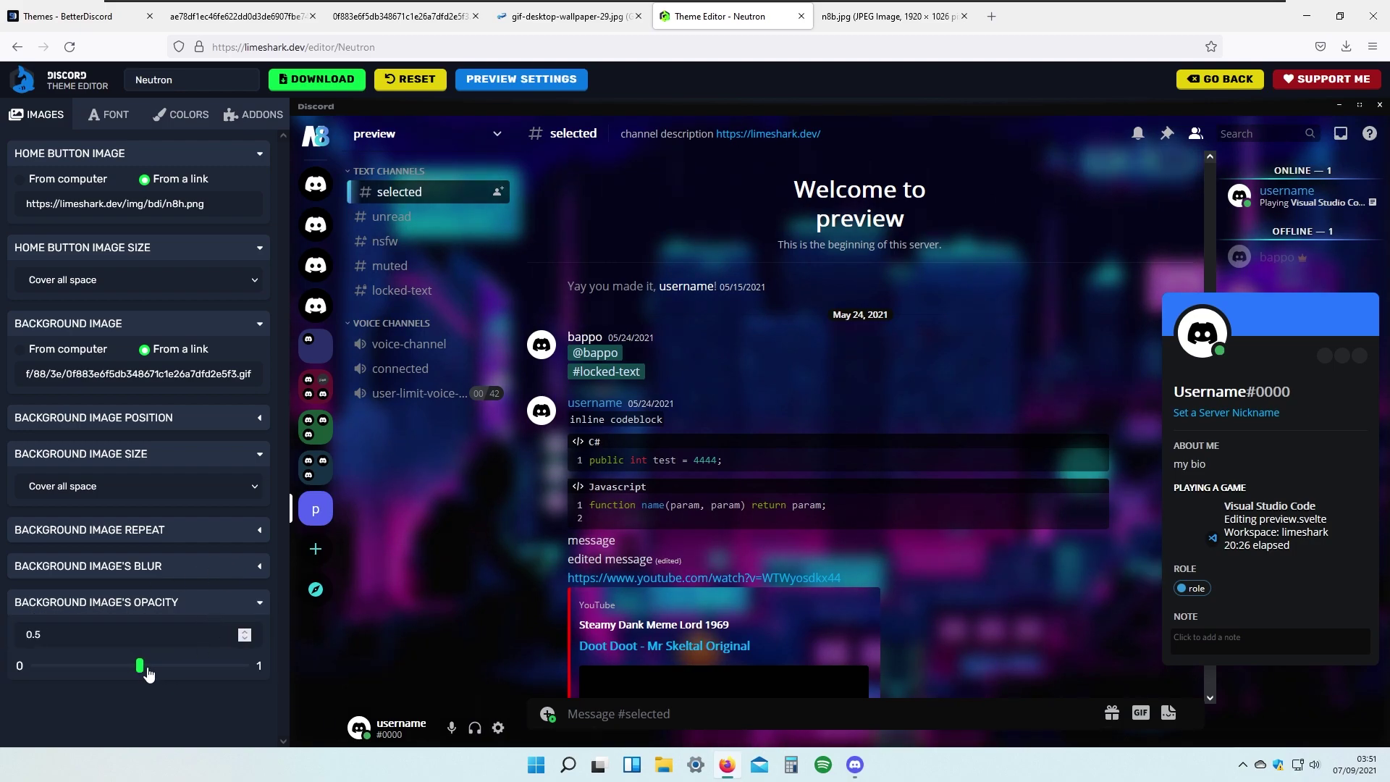
{"action": "mouse_move", "coordinate": [149, 674]}
{"action": "left_mouse_down"}
{"action": "mouse_move", "coordinate": [119, 668]}
{"action": "mouse_move", "coordinate": [227, 667]}
{"action": "mouse_move", "coordinate": [133, 662]}
{"action": "left_mouse_up"}
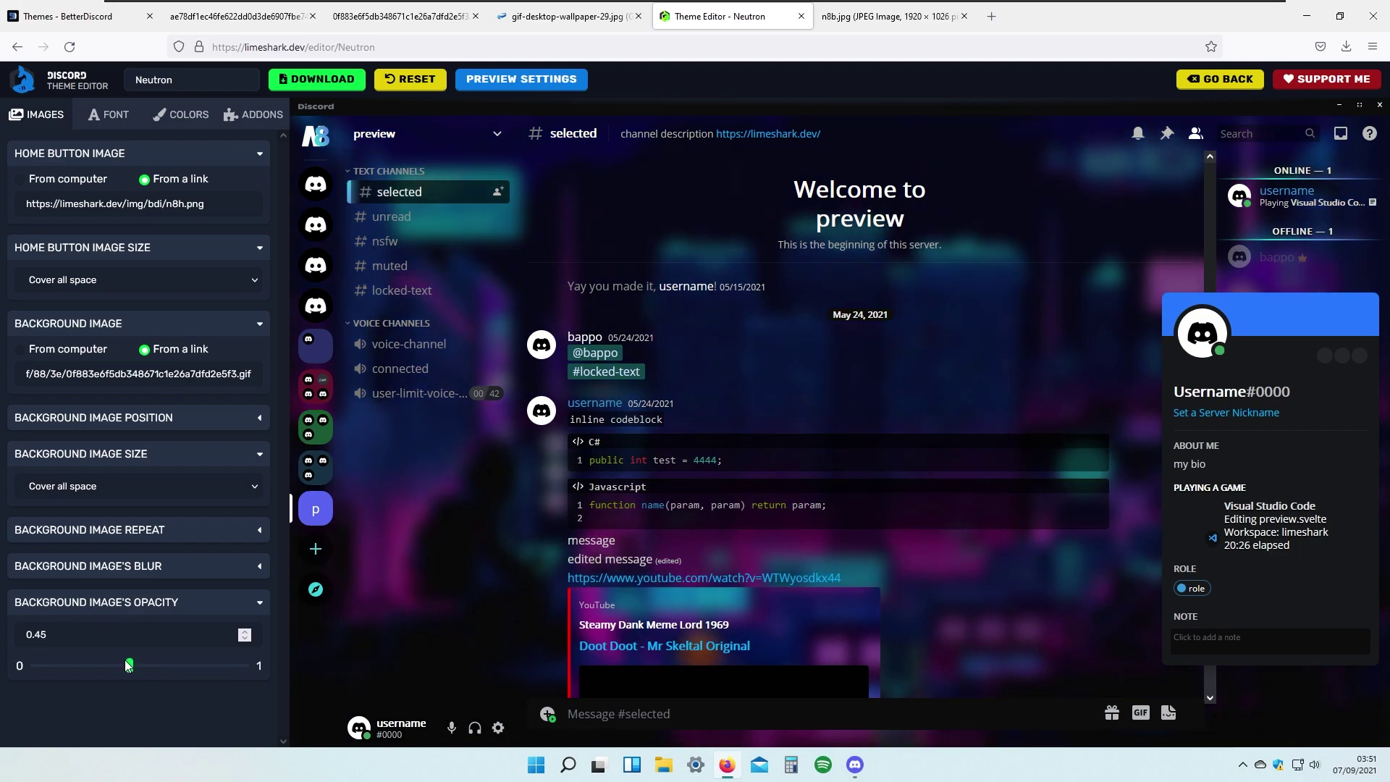
{"action": "left_click_drag", "start_coordinate": [134, 666], "coordinate": [118, 667]}
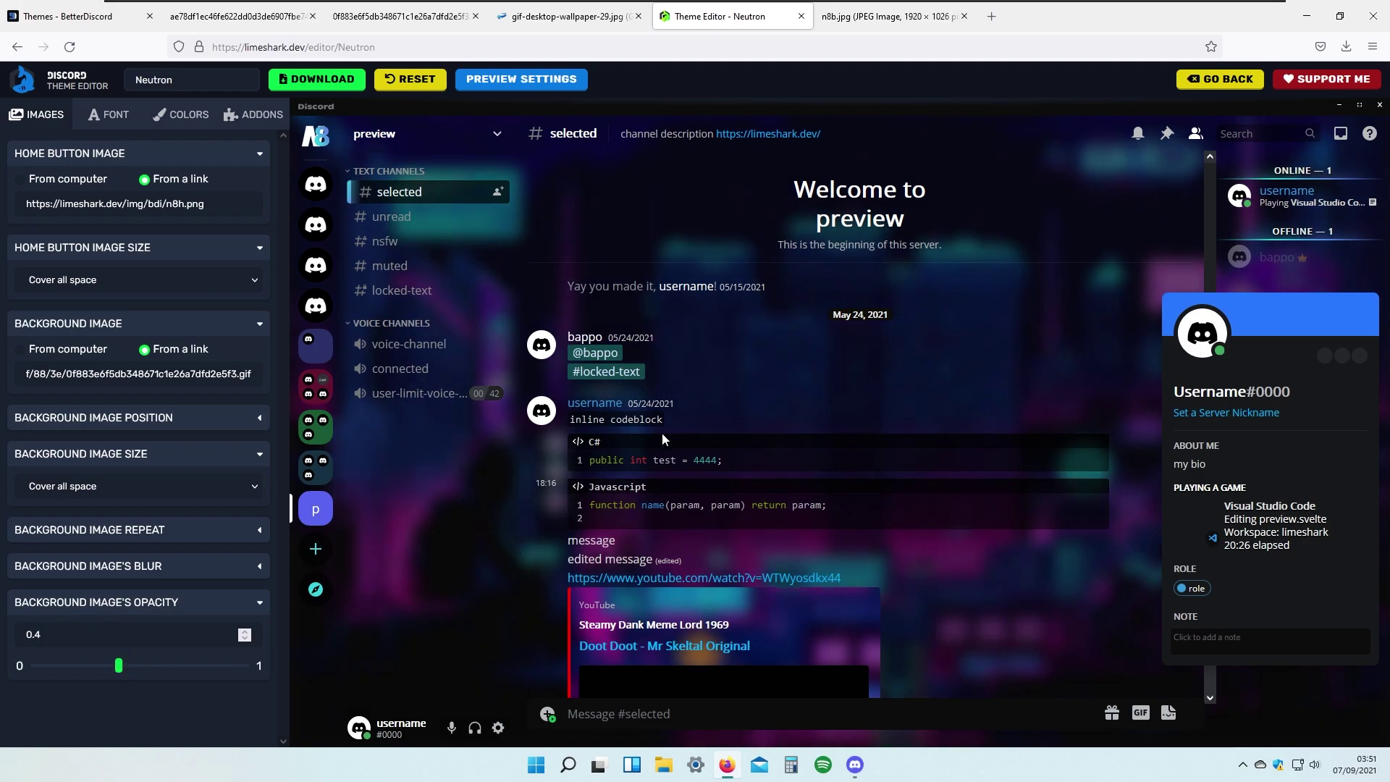
{"action": "scroll", "coordinate": [734, 468], "scroll_direction": "down", "scroll_amount": 5}
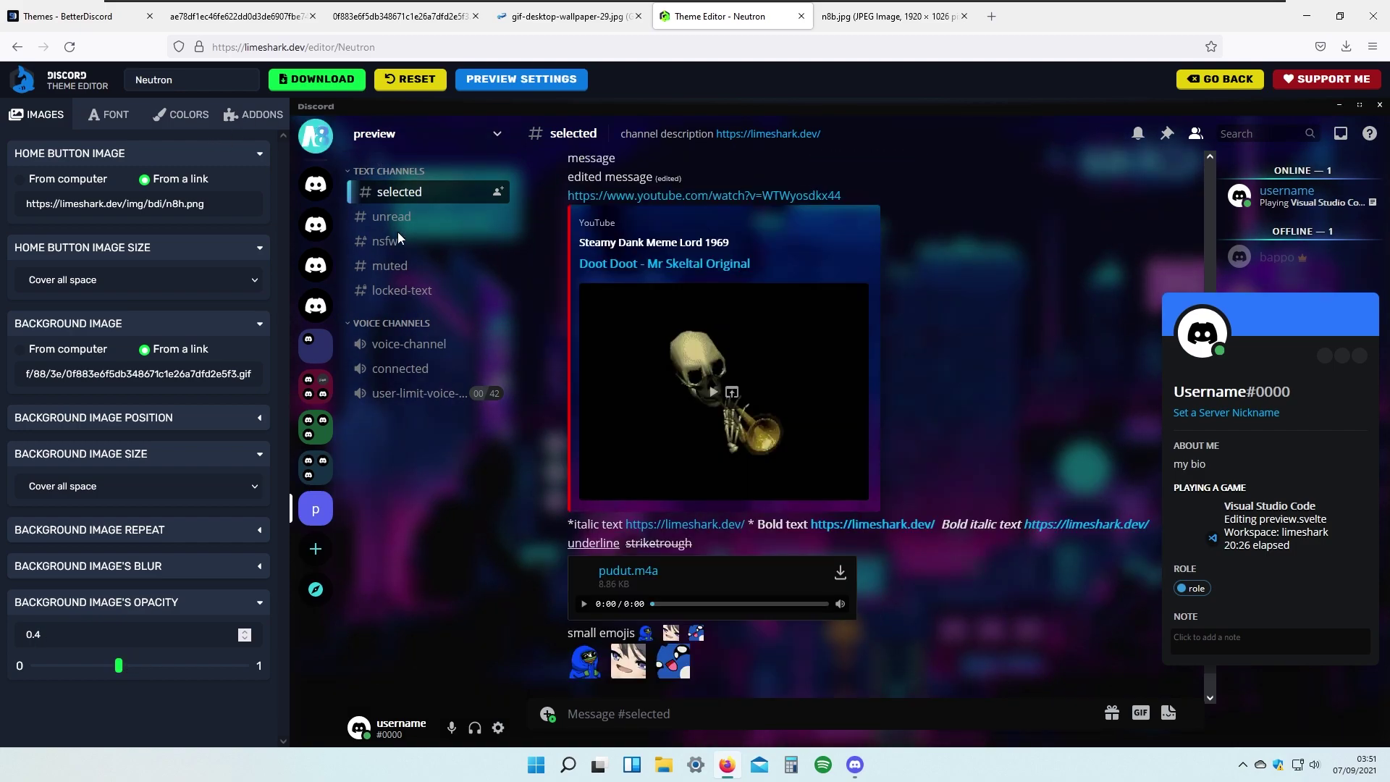
{"action": "scroll", "coordinate": [696, 327], "scroll_direction": "up", "scroll_amount": 5}
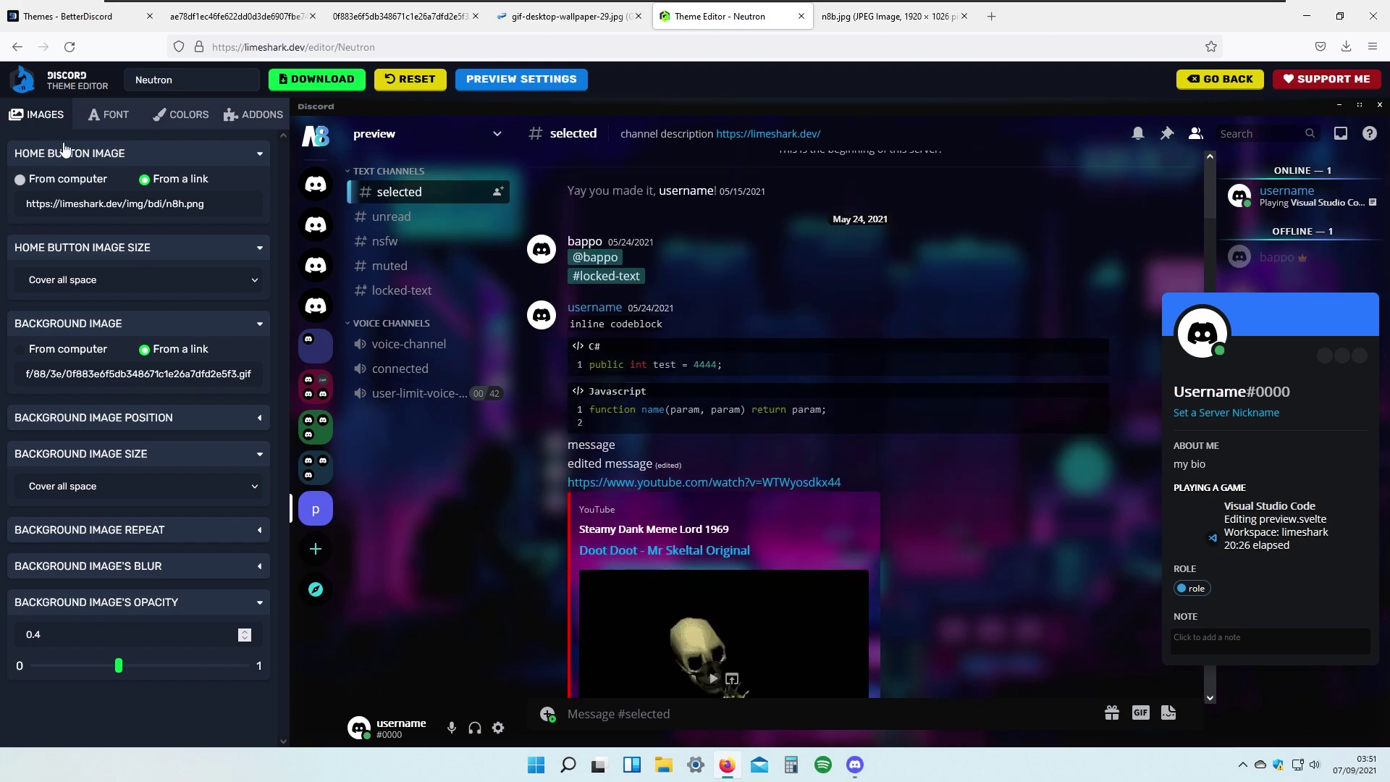
- In the FONT tab, select the 'Open Sans' name, switch the font type to Computer, and bring up the Start menu
{"action": "left_click", "coordinate": [116, 118]}
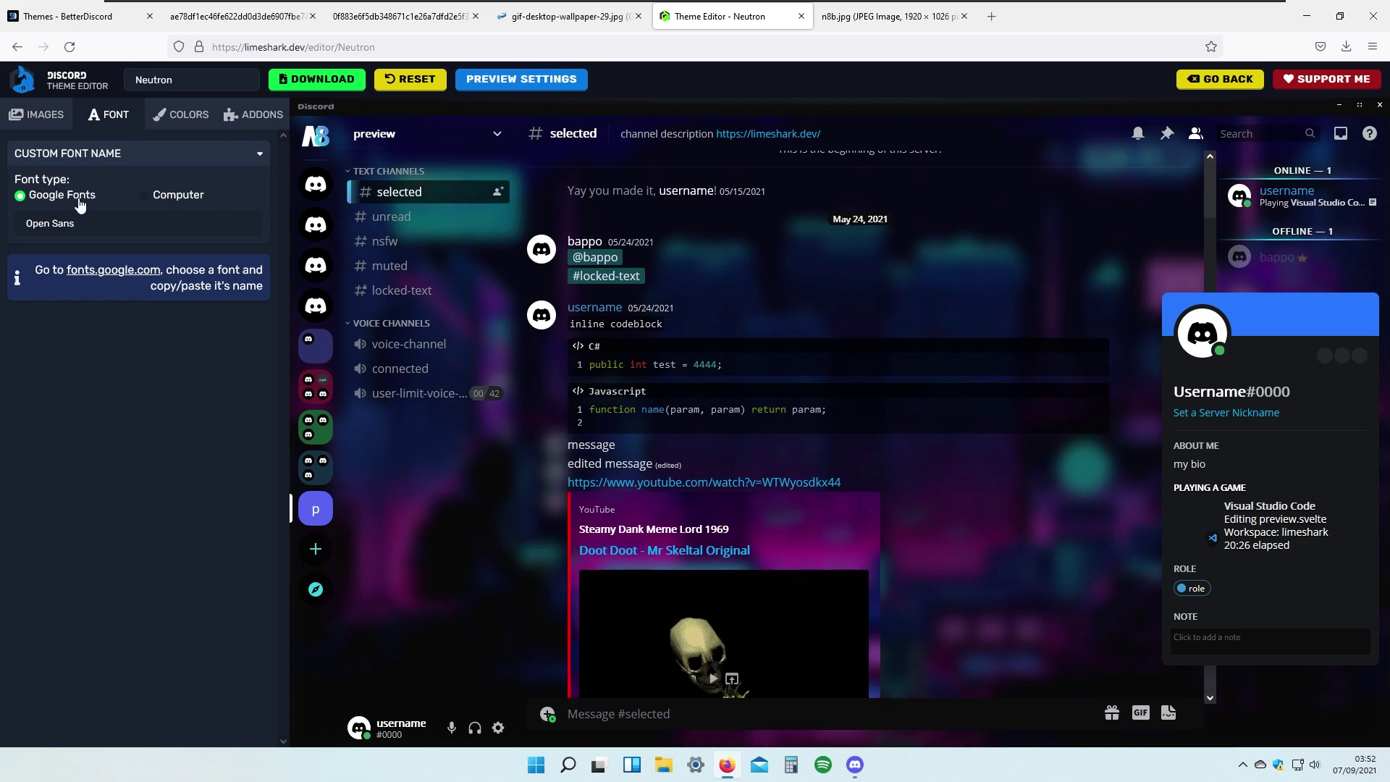
{"action": "left_click_drag", "start_coordinate": [74, 224], "coordinate": [51, 223]}
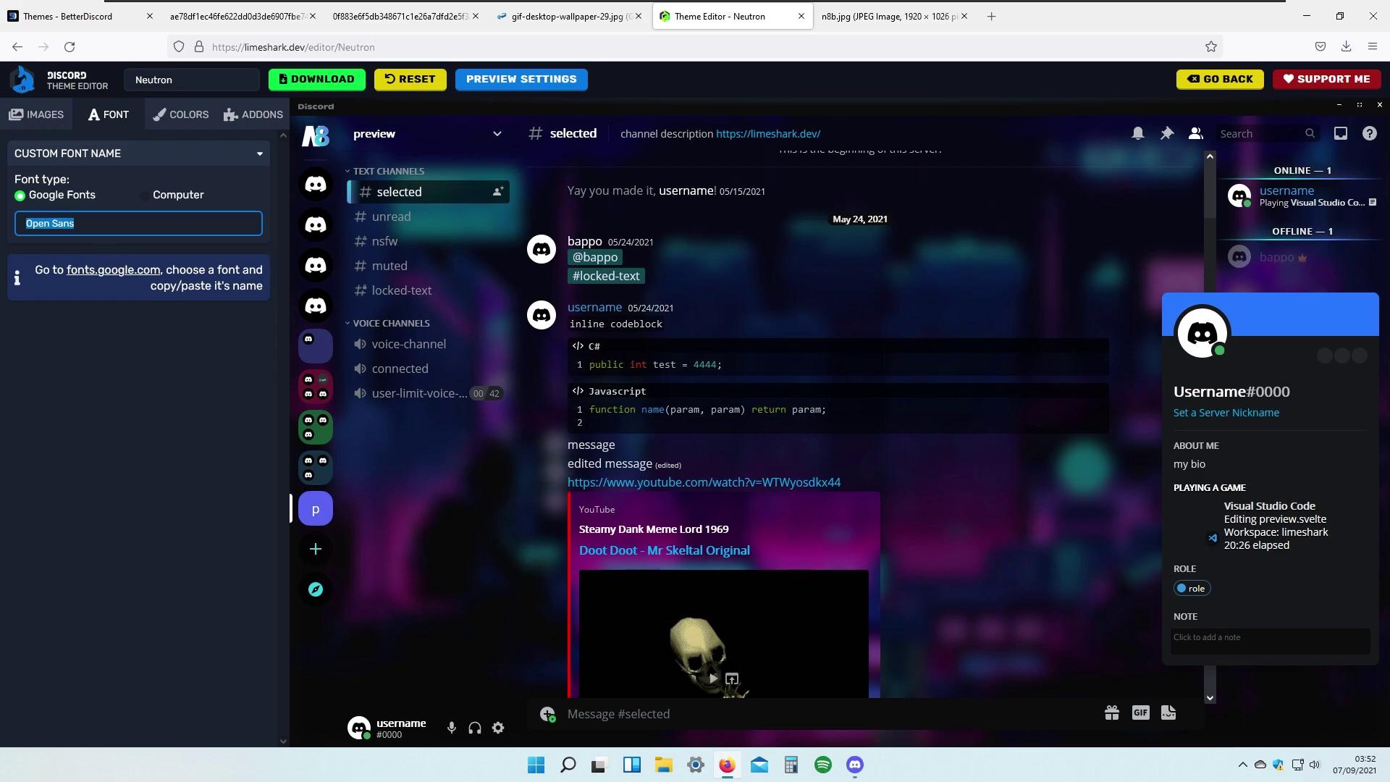
{"action": "left_click", "coordinate": [181, 197]}
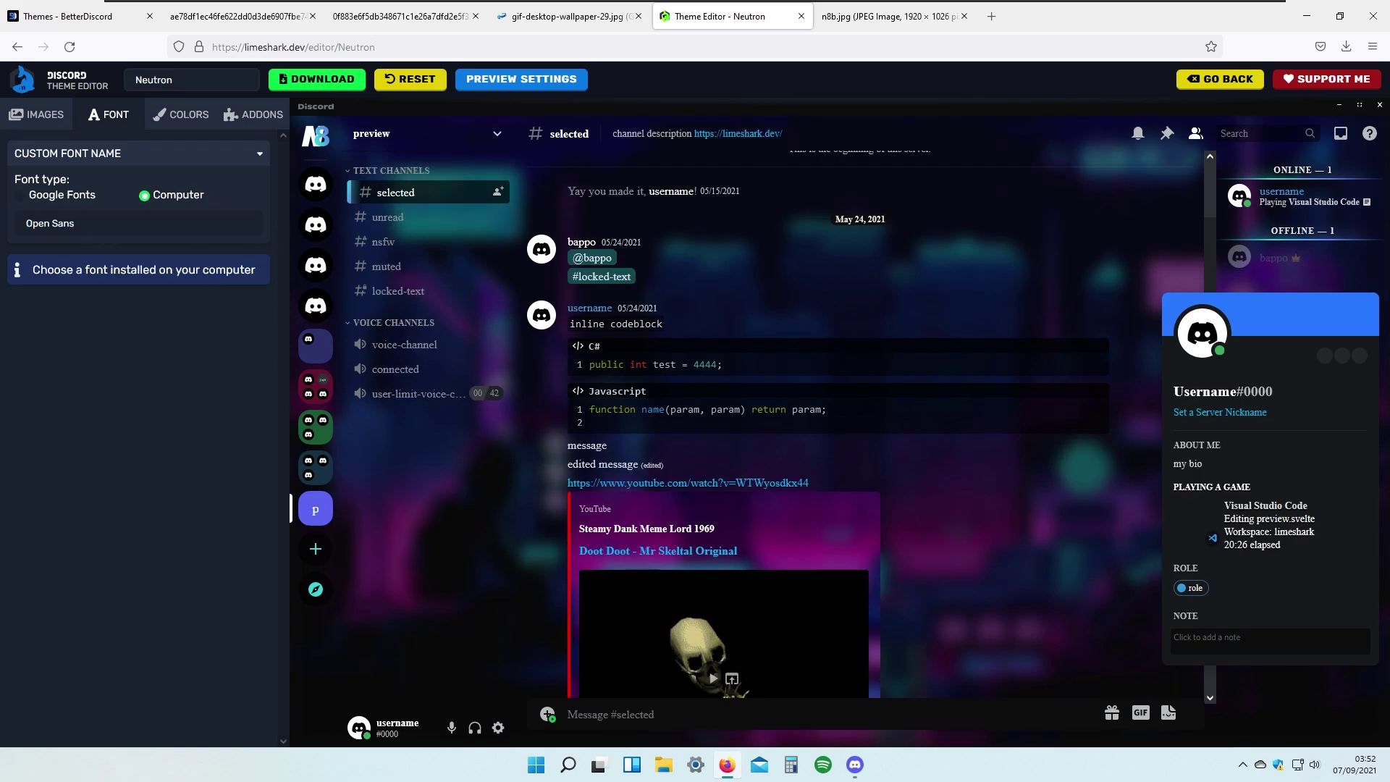
{"action": "left_click", "coordinate": [540, 769]}
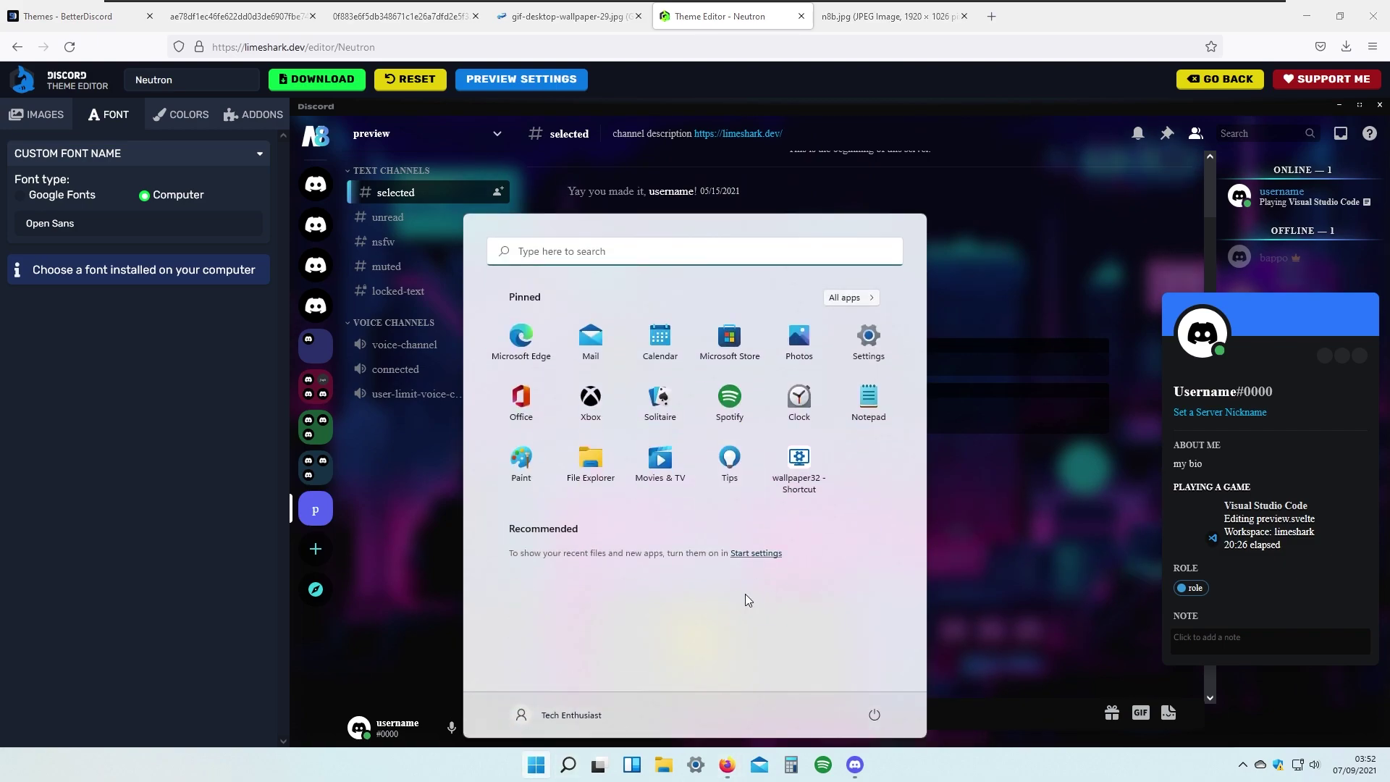
- Browse the installed Windows fonts, then switch Neutron's font type back to Google Fonts in Firefox
{"action": "type", "text": "fio"}
{"action": "key", "text": "Escape"}
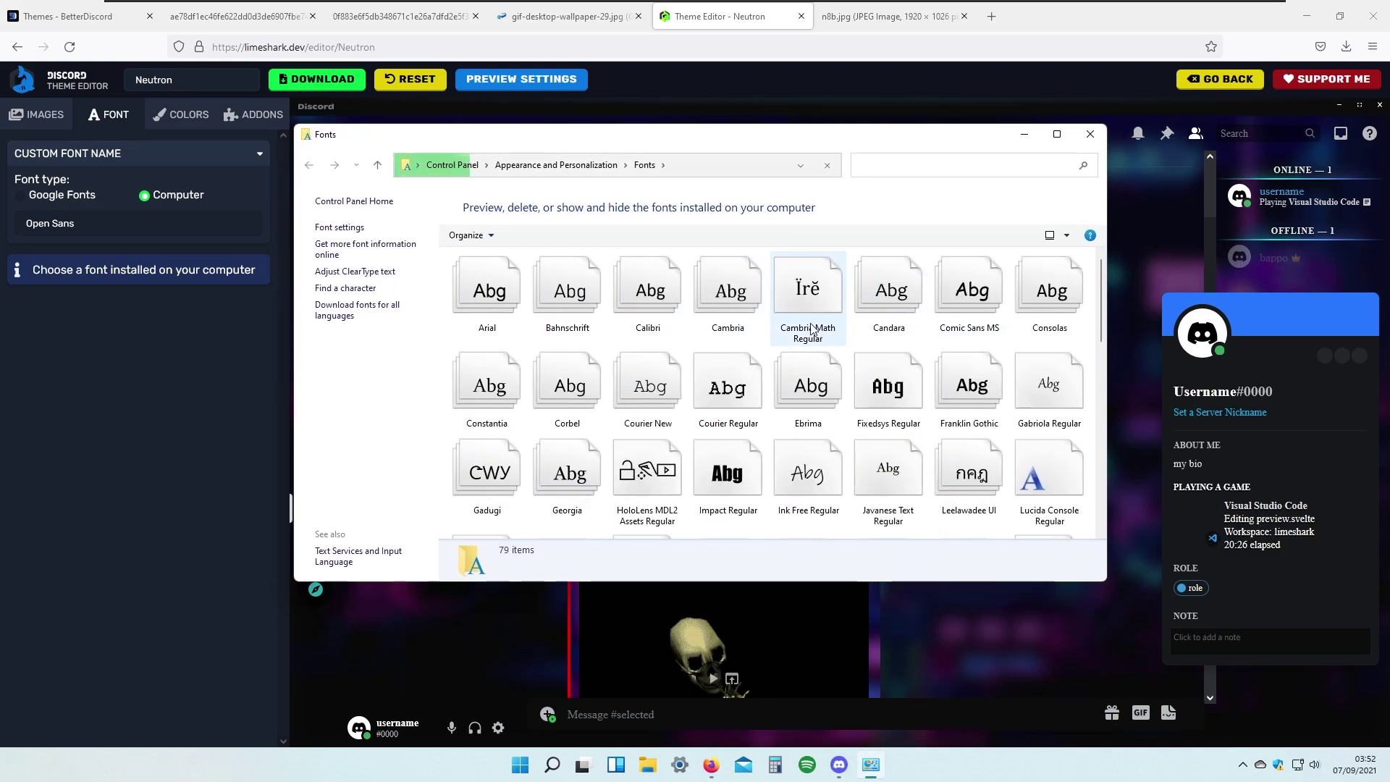
{"action": "scroll", "coordinate": [731, 304], "scroll_direction": "down", "scroll_amount": 5}
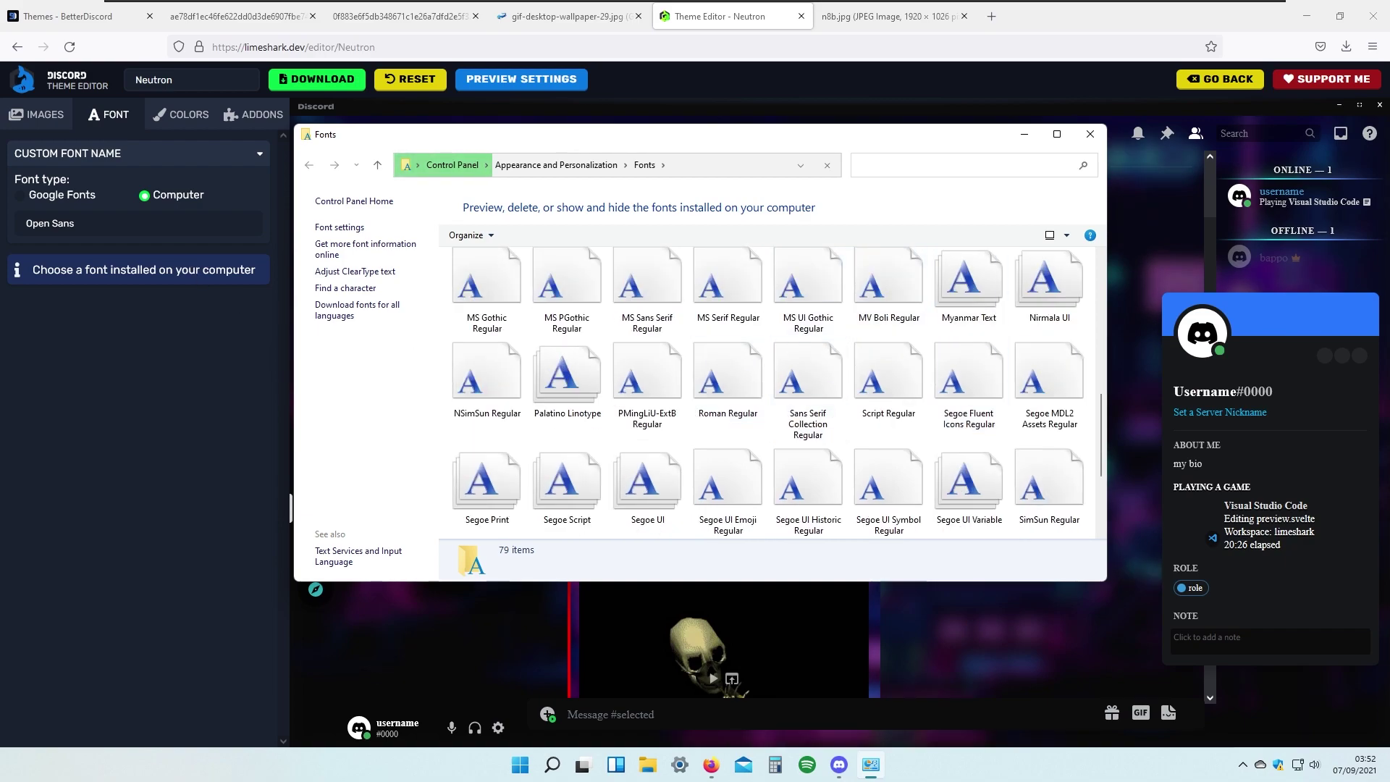
{"action": "left_click", "coordinate": [95, 359]}
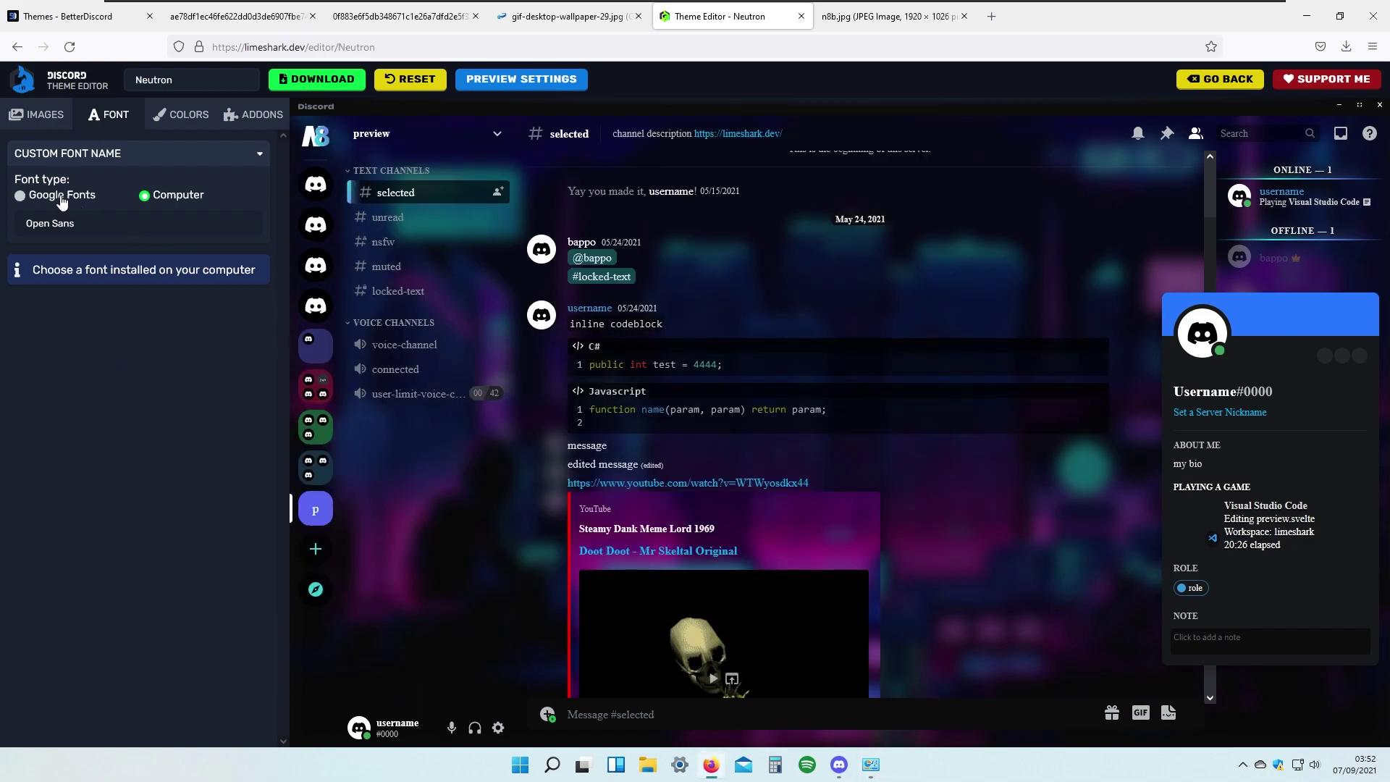
{"action": "left_click", "coordinate": [62, 199]}
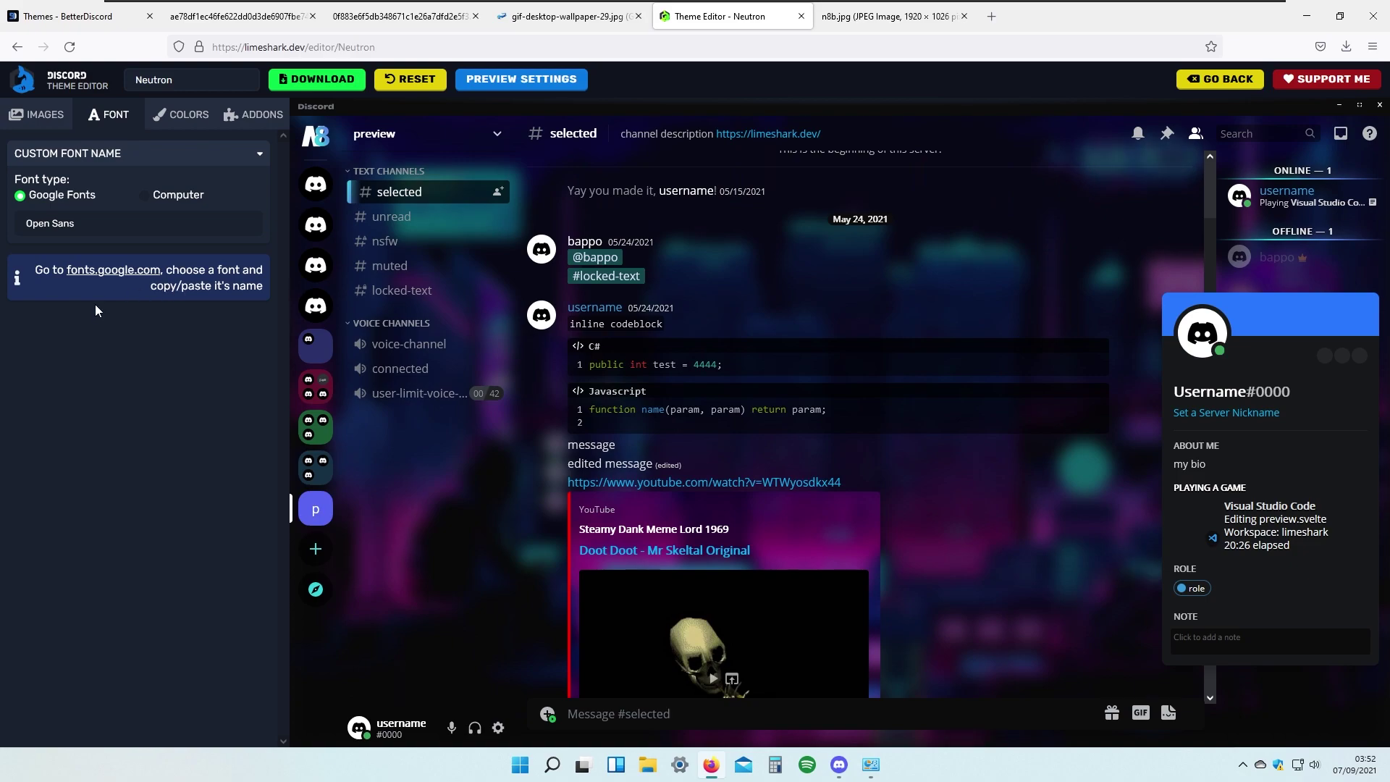
- Open the Montserrat page on fonts.google.com and copy the name 'Montserrat'
{"action": "left_click", "coordinate": [134, 273]}
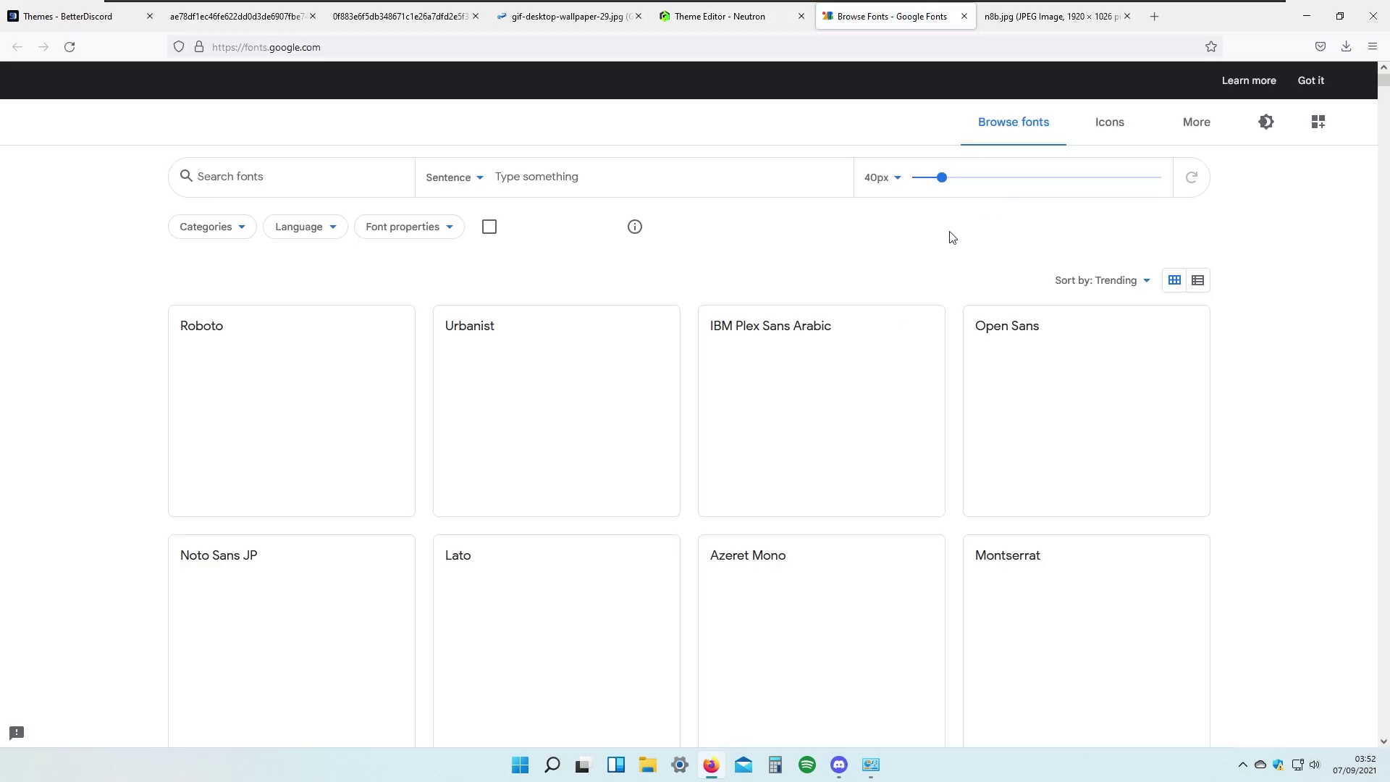
{"action": "scroll", "coordinate": [552, 335], "scroll_direction": "down", "scroll_amount": 2}
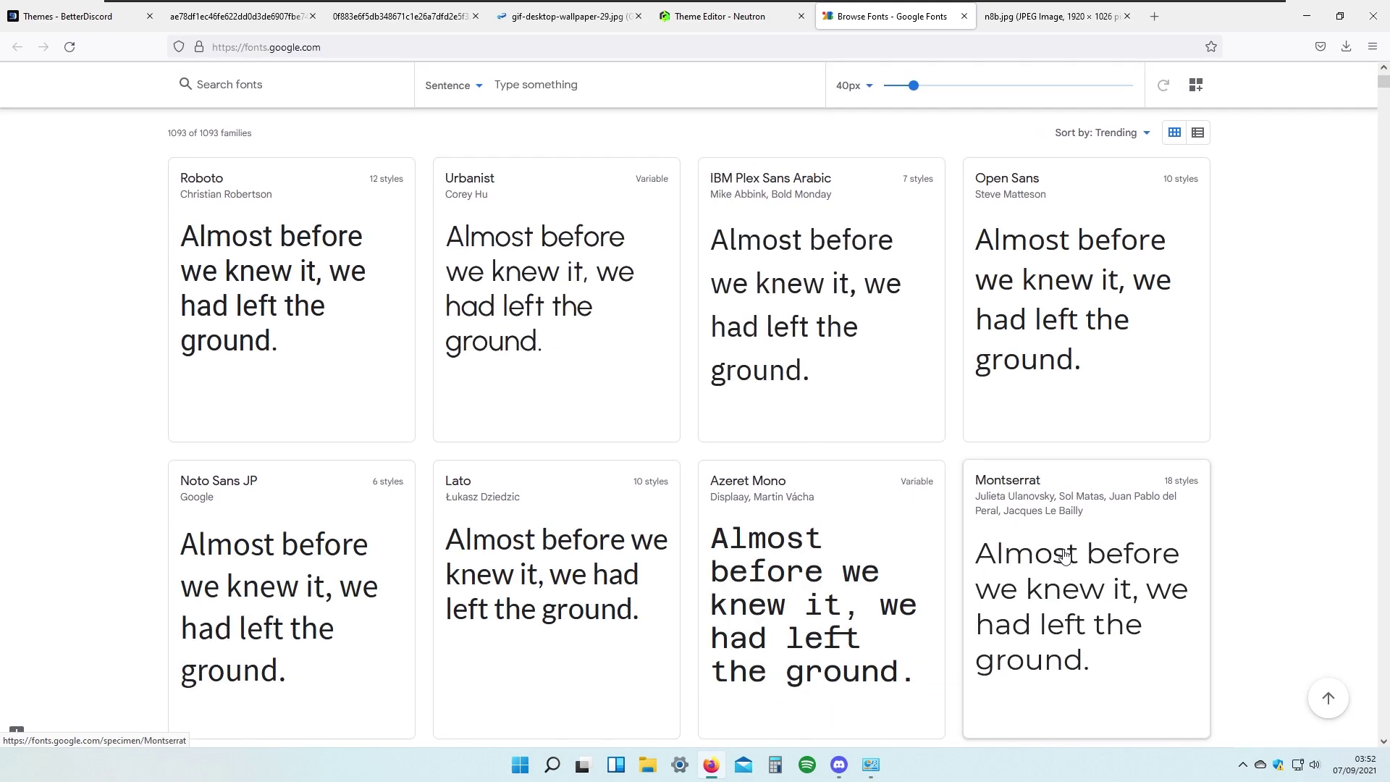
{"action": "left_click", "coordinate": [1068, 519]}
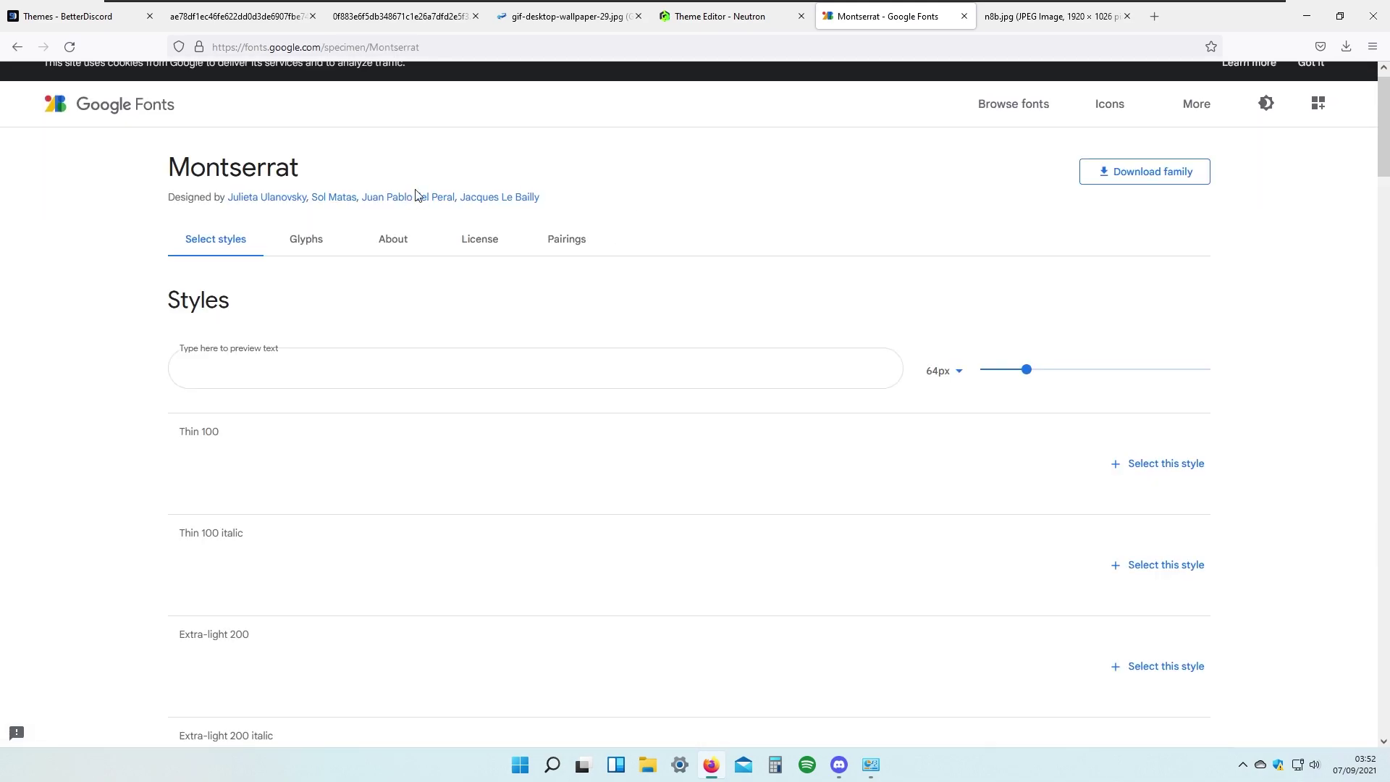
{"action": "left_click_drag", "start_coordinate": [308, 171], "coordinate": [542, 200]}
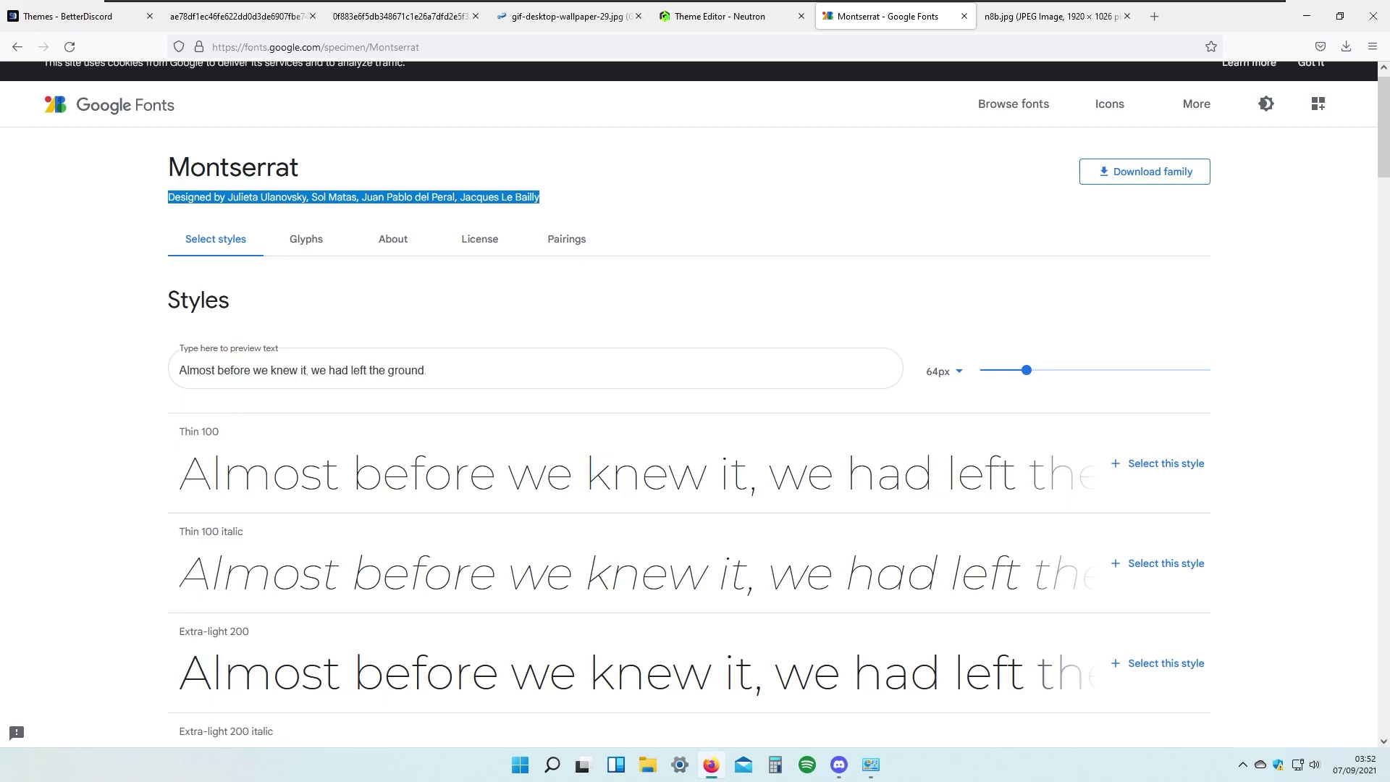
{"action": "left_click_drag", "start_coordinate": [303, 174], "coordinate": [190, 171]}
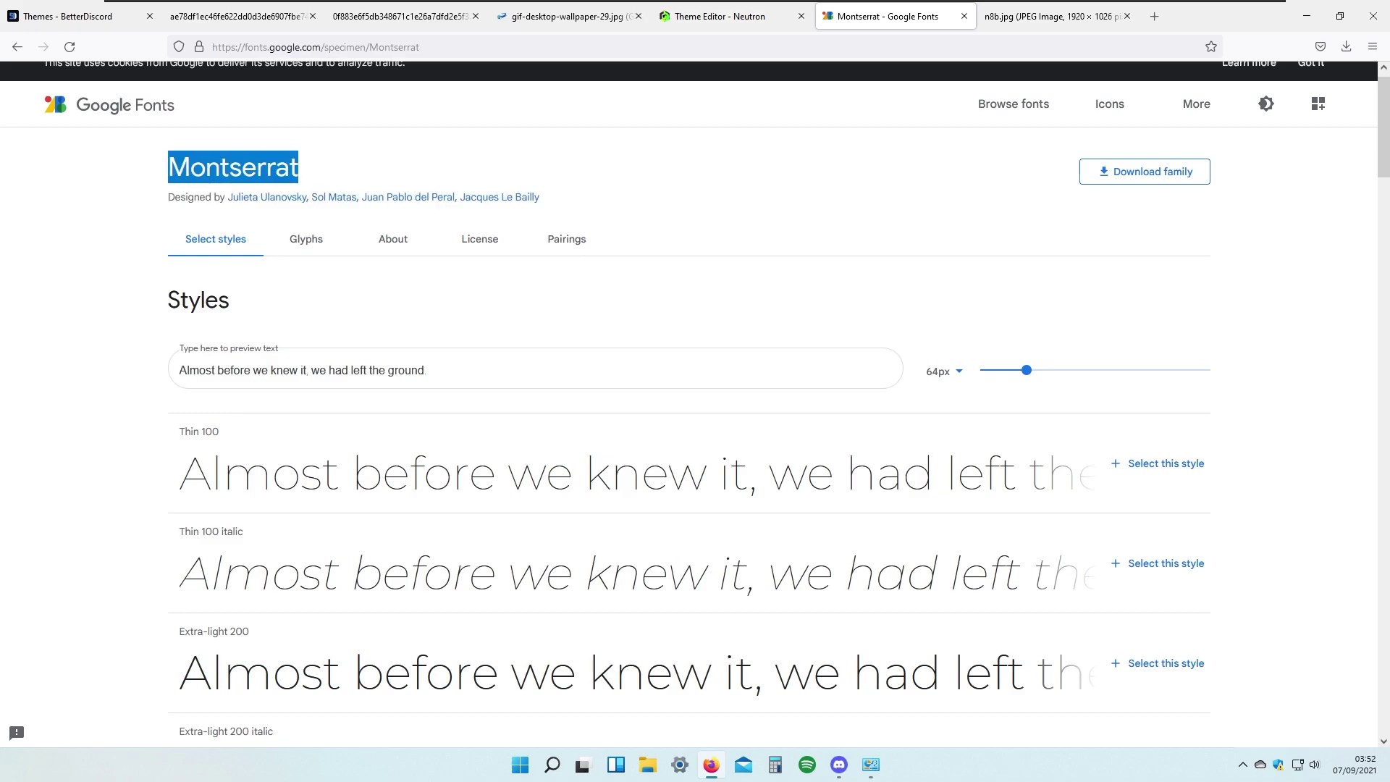
{"action": "right_click", "coordinate": [258, 166]}
{"action": "left_click", "coordinate": [291, 180]}
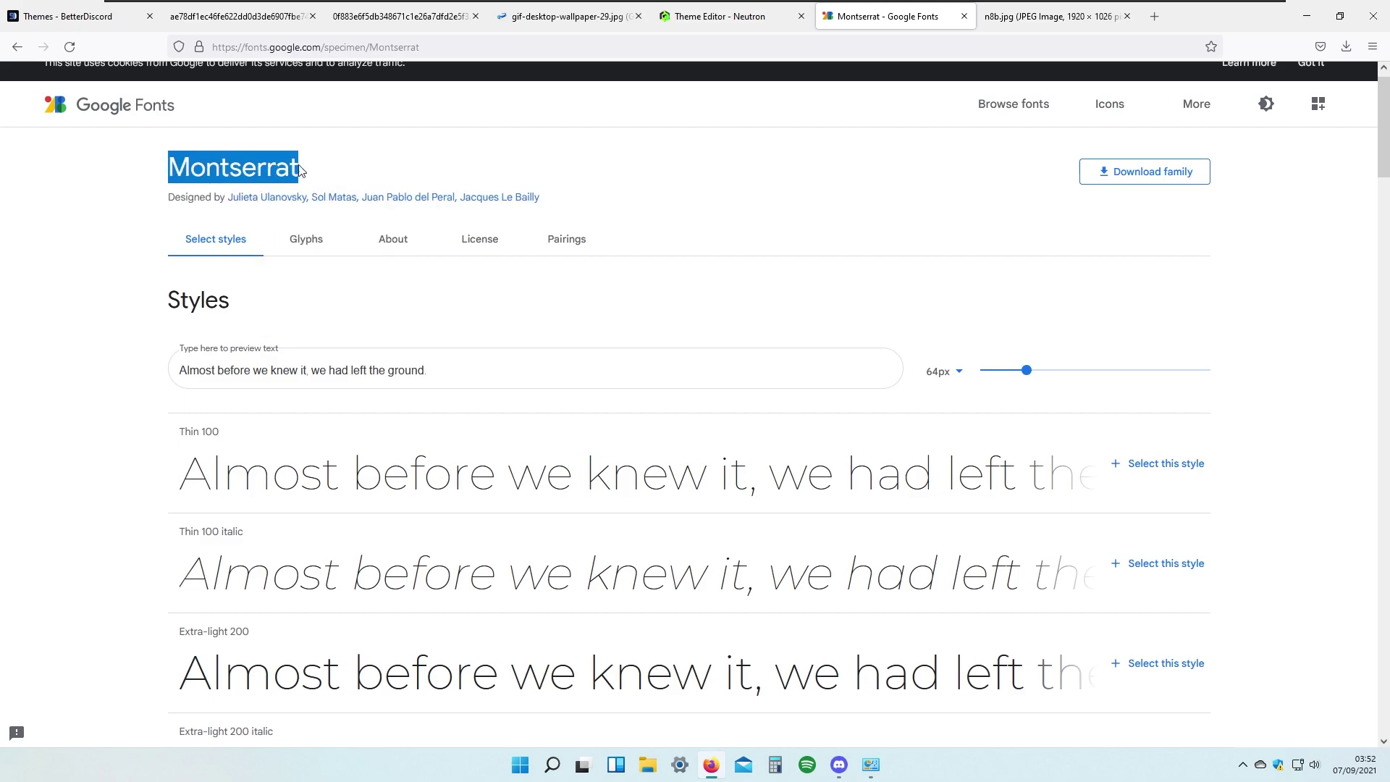
{"action": "left_click", "coordinate": [713, 18]}
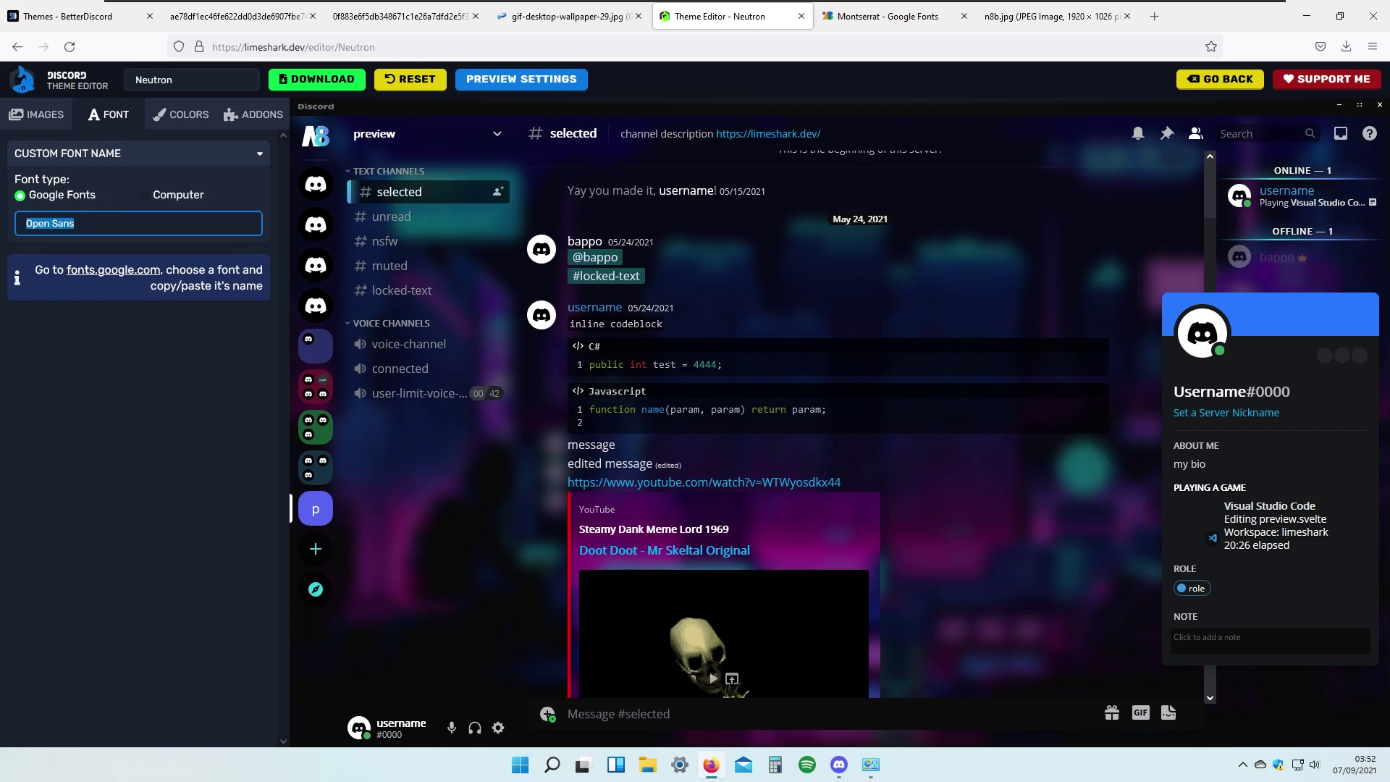
- Paste 'Montserrat' over 'Open Sans' in the custom Google font name field
{"action": "right_click", "coordinate": [145, 226]}
{"action": "left_click", "coordinate": [173, 332]}
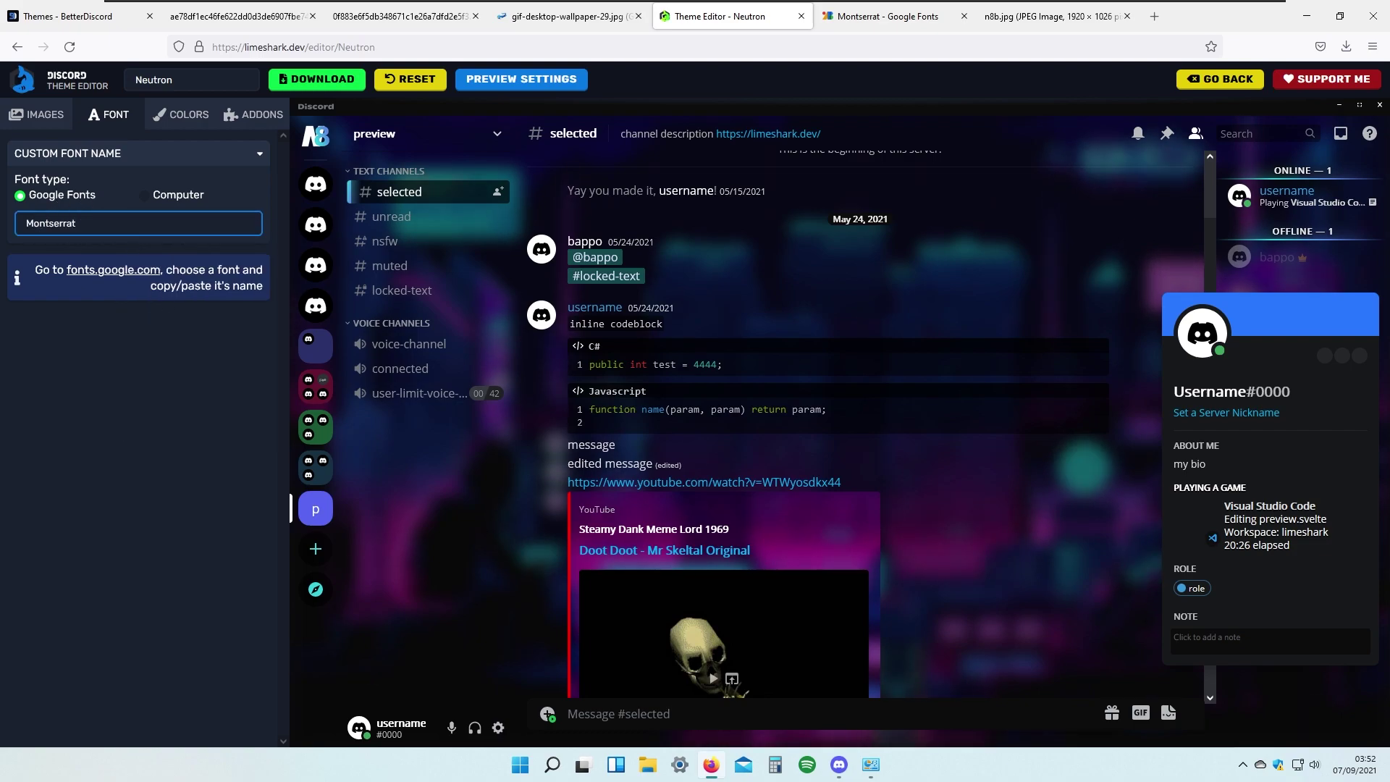